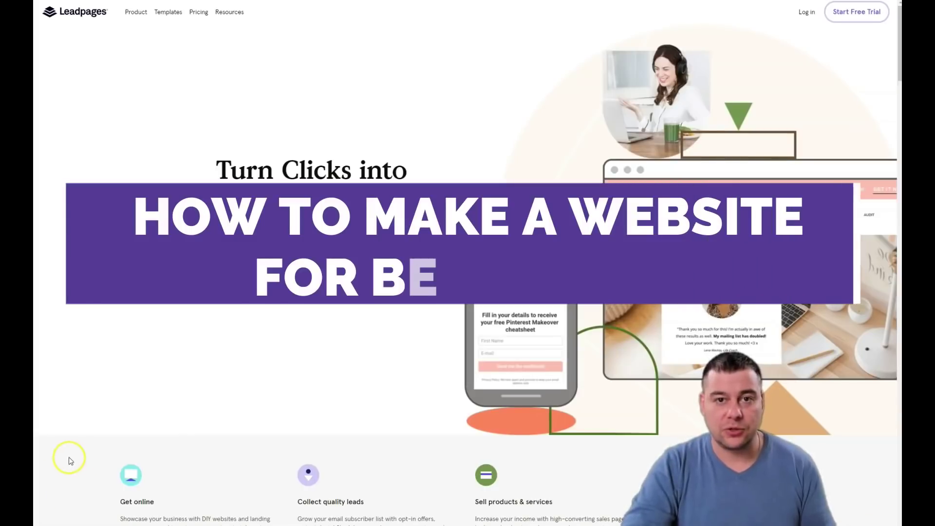
# Look through the Leadpages homepage, from the product features down to the free trial offer
pyautogui.scroll(-12, 273, 380)
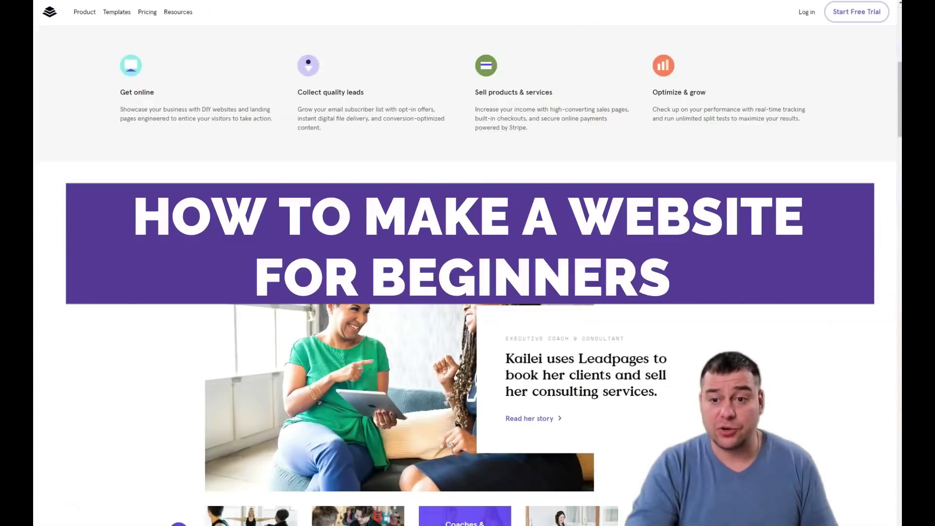
pyautogui.scroll(-12, 467, 272)
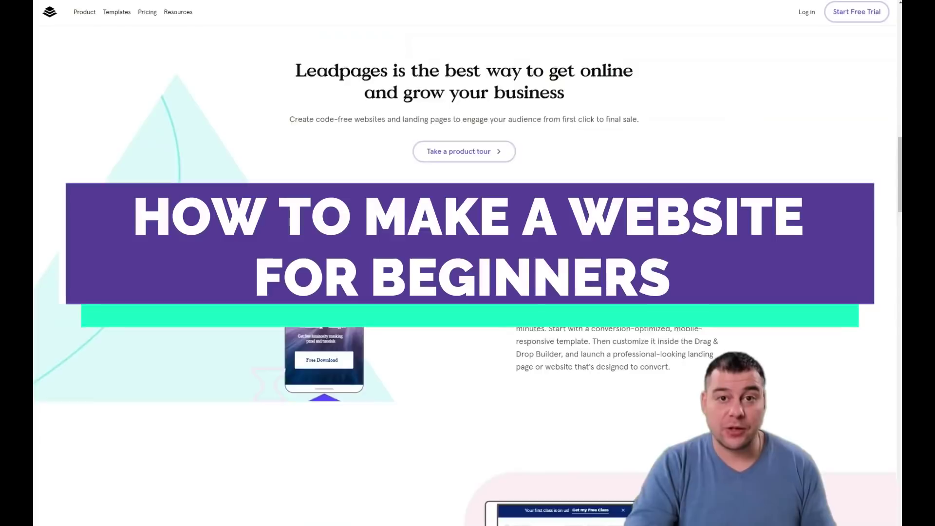
pyautogui.scroll(-10, 467, 273)
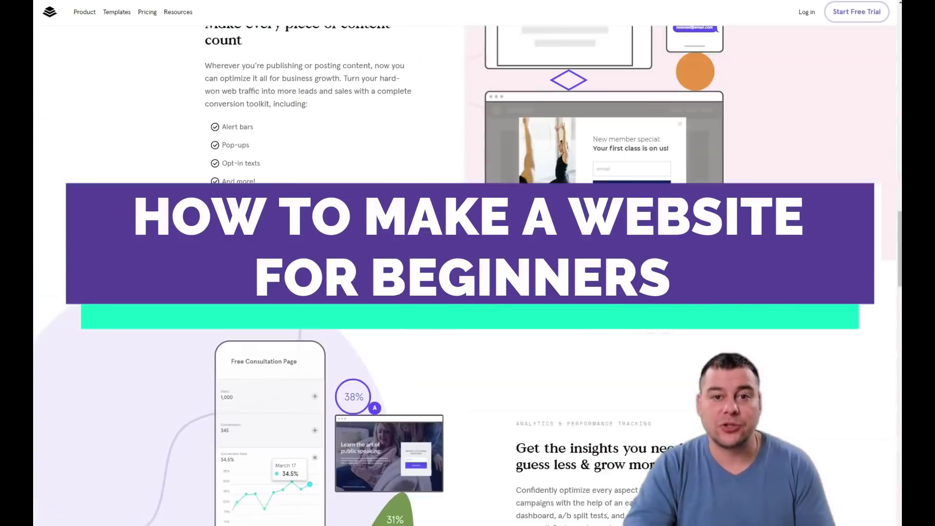
pyautogui.scroll(-4, 468, 272)
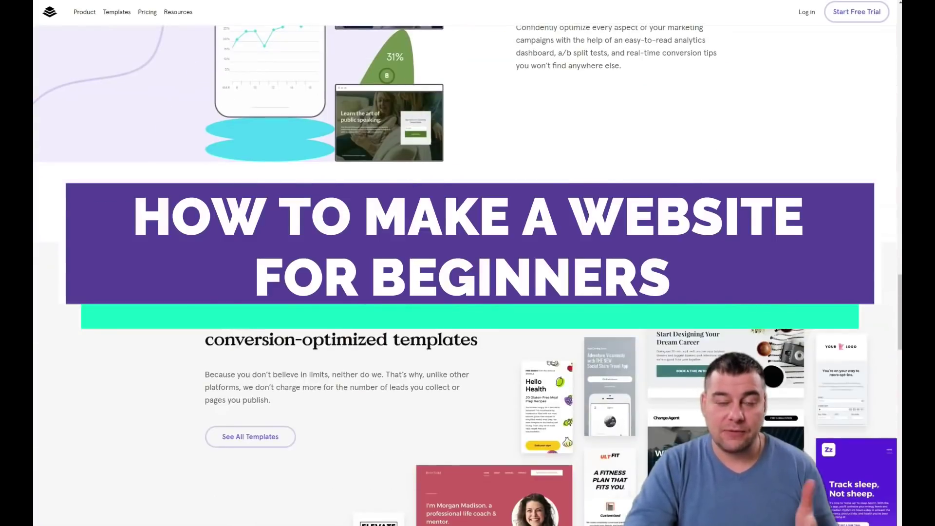
pyautogui.scroll(-10, 467, 273)
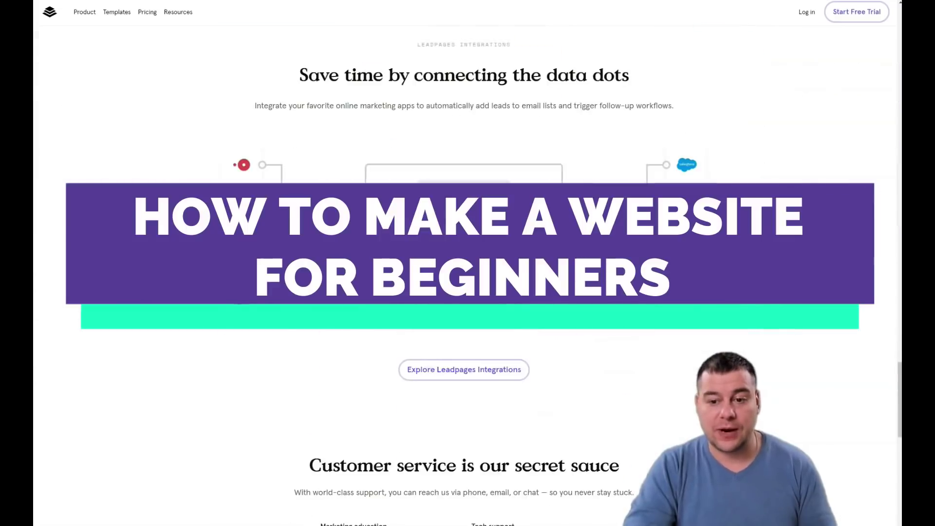
pyautogui.scroll(-8, 467, 273)
pyautogui.scroll(5, 468, 272)
pyautogui.scroll(-7, 468, 273)
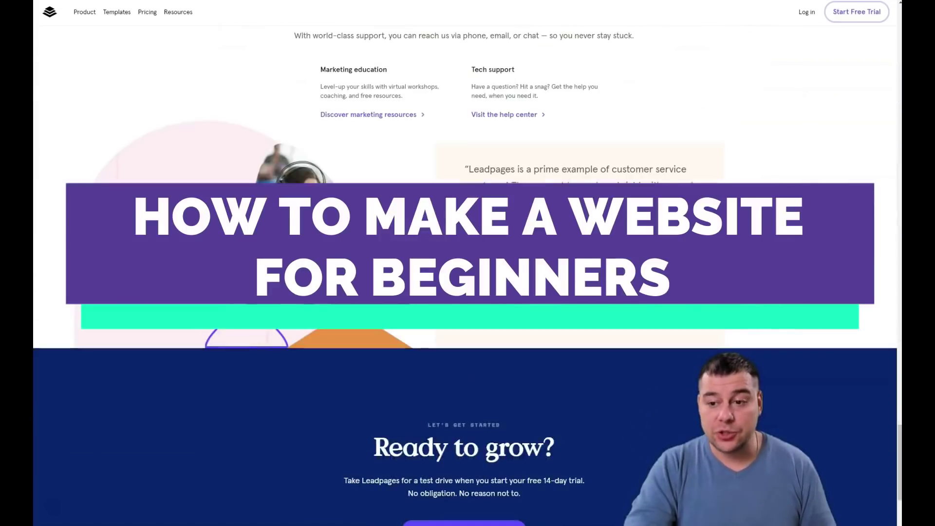
pyautogui.scroll(-5, 468, 272)
pyautogui.scroll(10, 468, 272)
pyautogui.scroll(12, 468, 272)
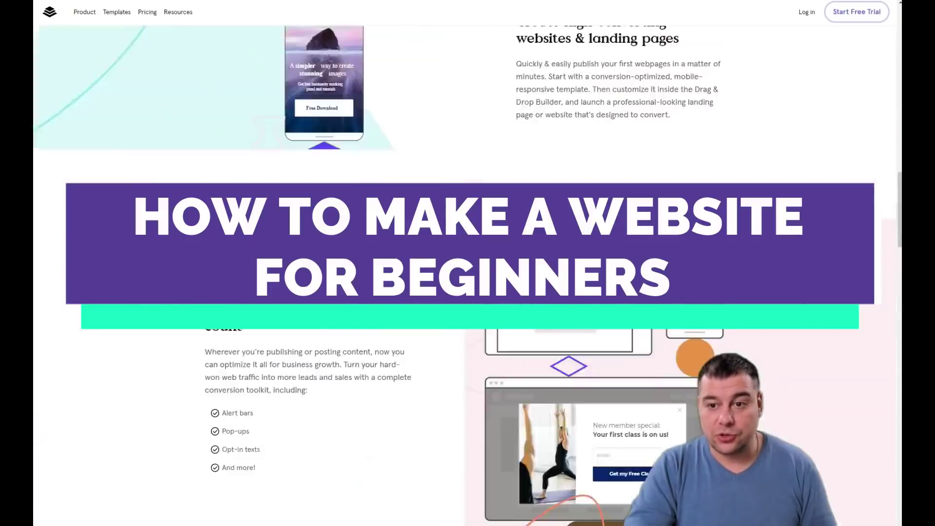
pyautogui.scroll(12, 468, 273)
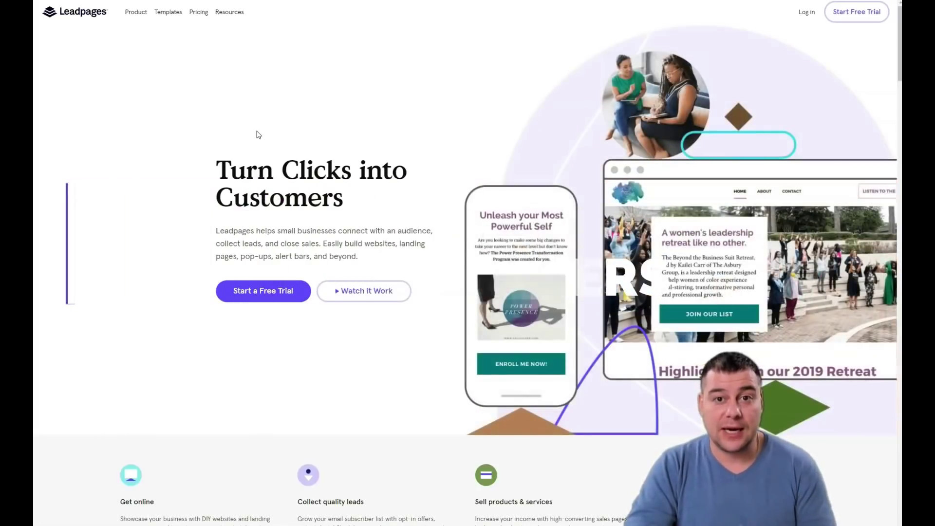
pyautogui.click(258, 134)
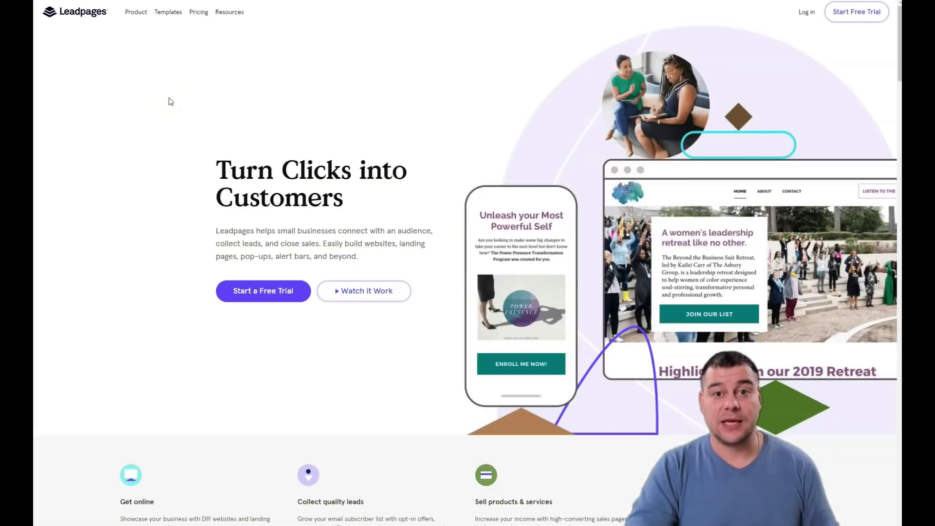
pyautogui.click(115, 101)
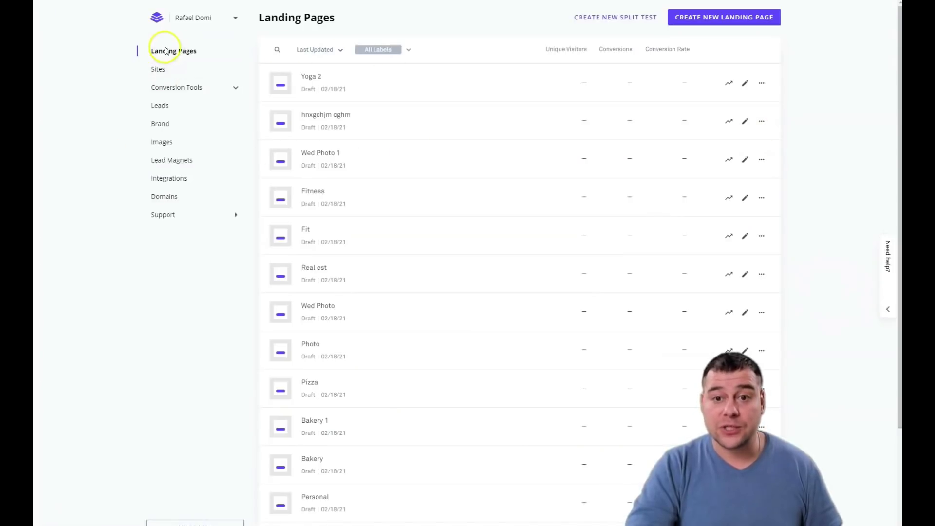
# Start creating a new landing page and review the Page Type, Industry, Style and Color filters for the templates
pyautogui.click(689, 20)
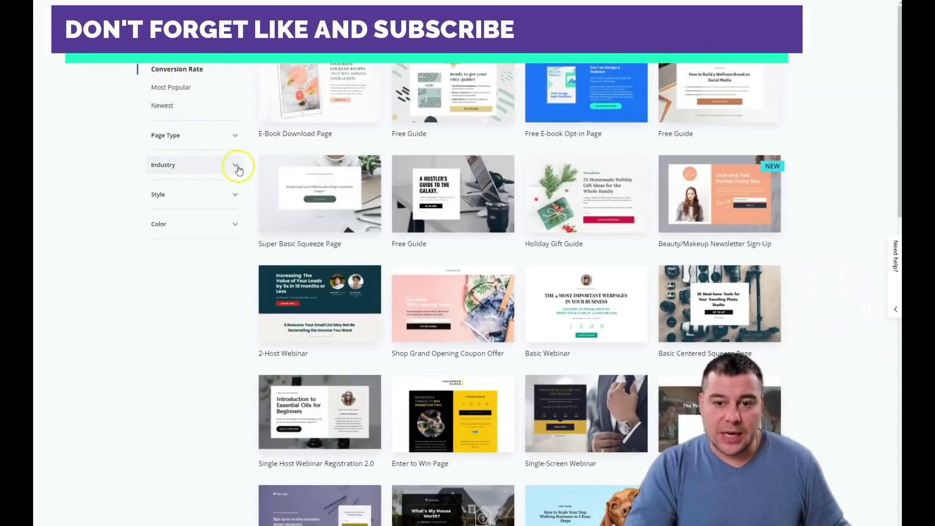
pyautogui.click(234, 138)
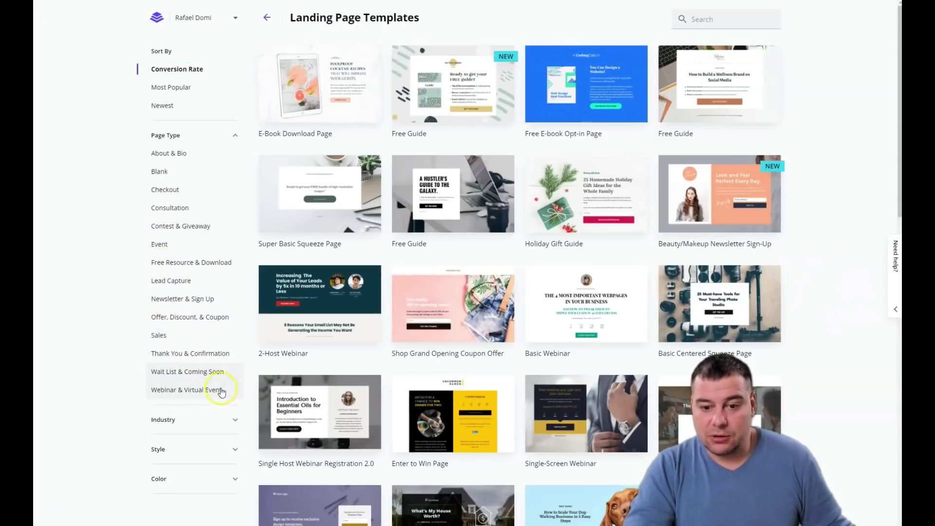
pyautogui.click(236, 418)
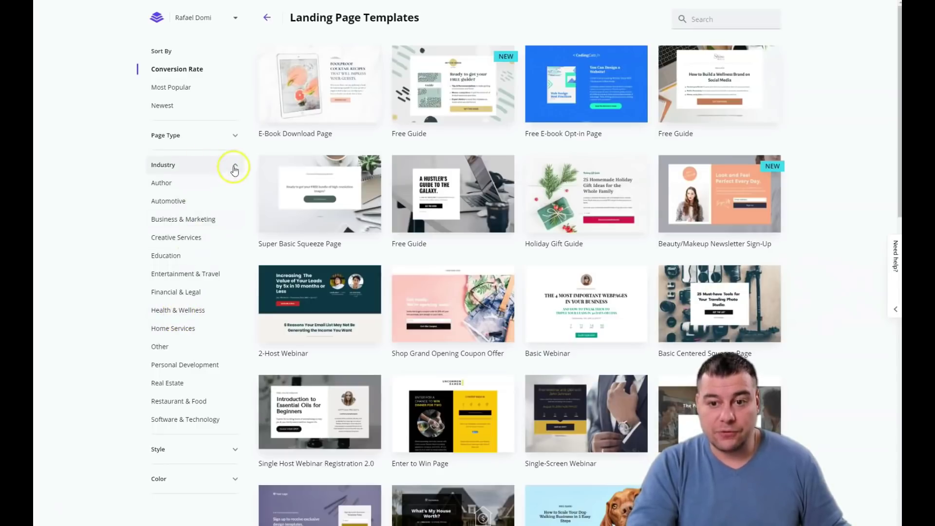
pyautogui.click(234, 166)
pyautogui.click(233, 194)
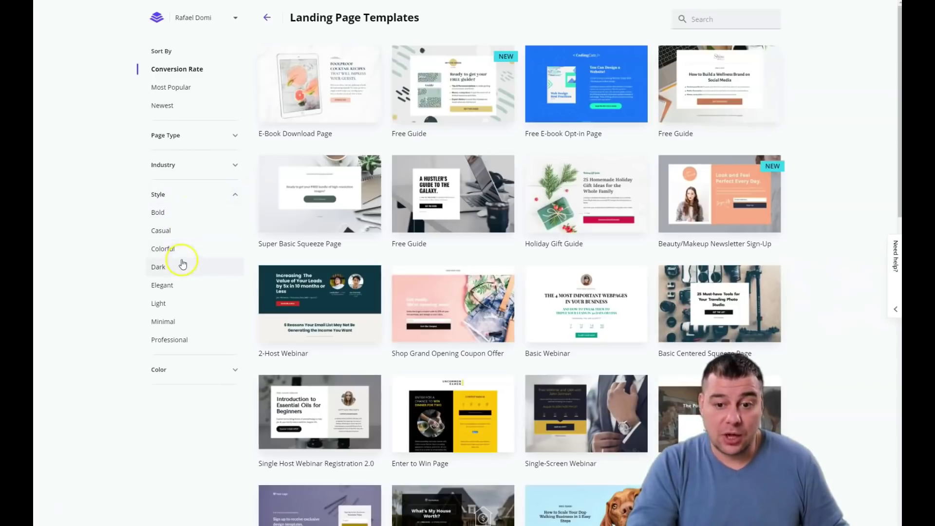
pyautogui.click(234, 194)
pyautogui.click(234, 223)
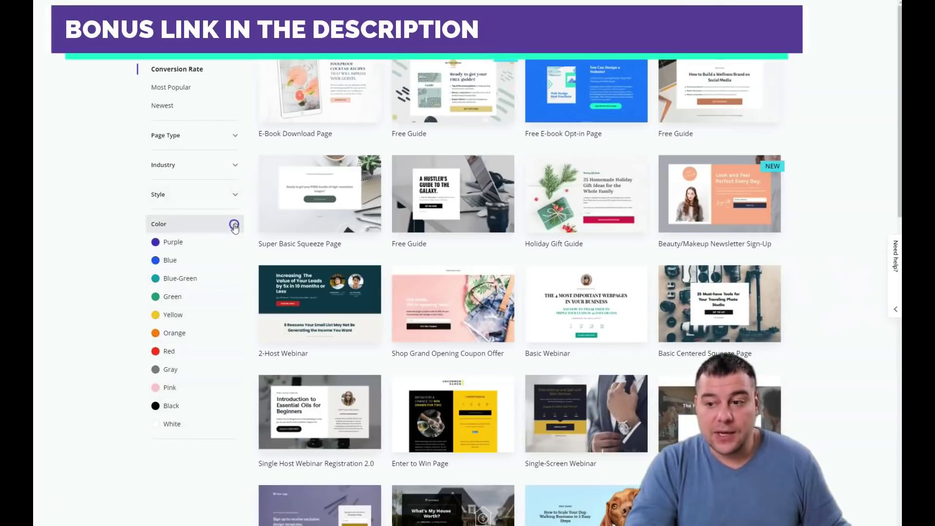
pyautogui.click(234, 224)
# Start building a landing page from the Site Coming Soon template and name the page RE
pyautogui.scroll(-3, 600, 216)
pyautogui.scroll(-8, 601, 216)
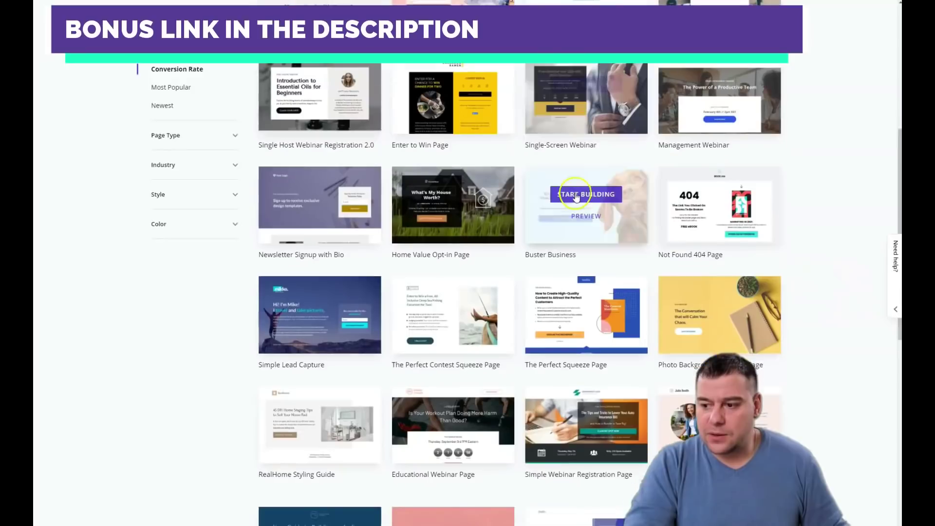
pyautogui.scroll(-7, 543, 180)
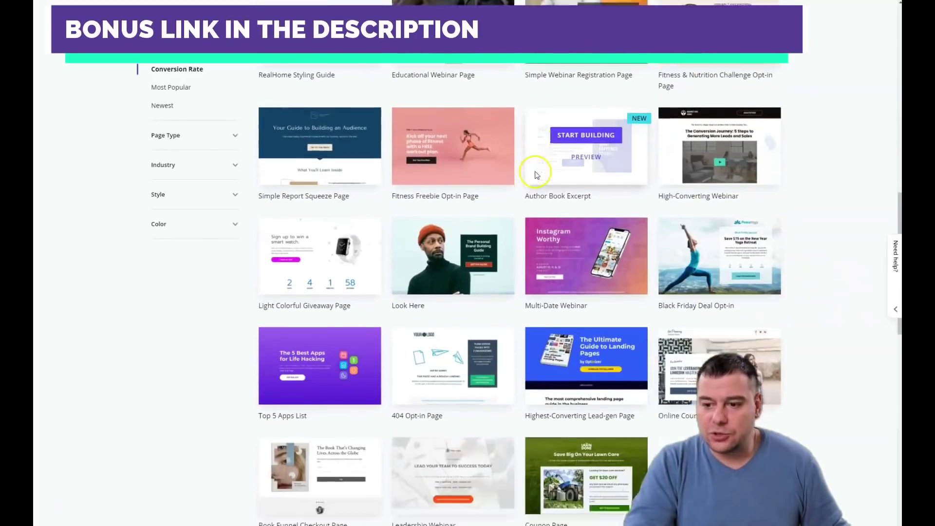
pyautogui.scroll(-10, 535, 171)
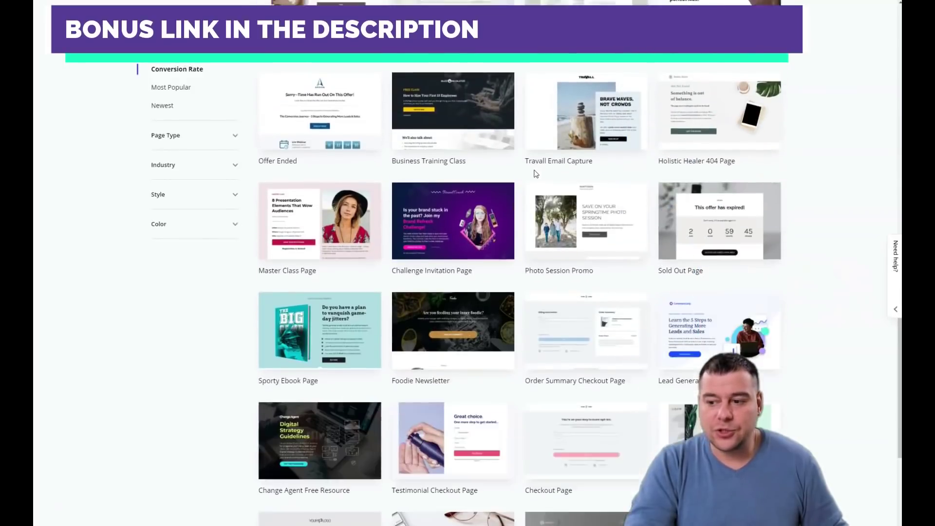
pyautogui.scroll(-3, 536, 174)
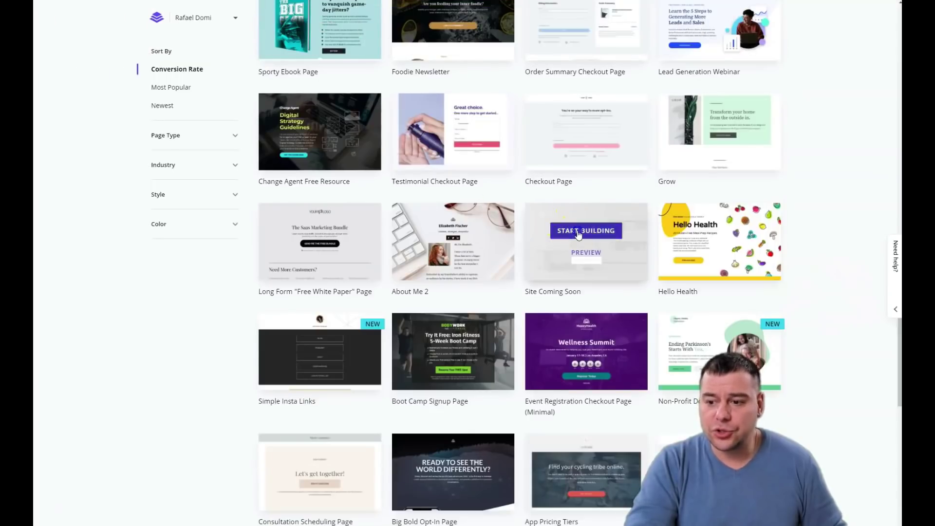
pyautogui.click(493, 217)
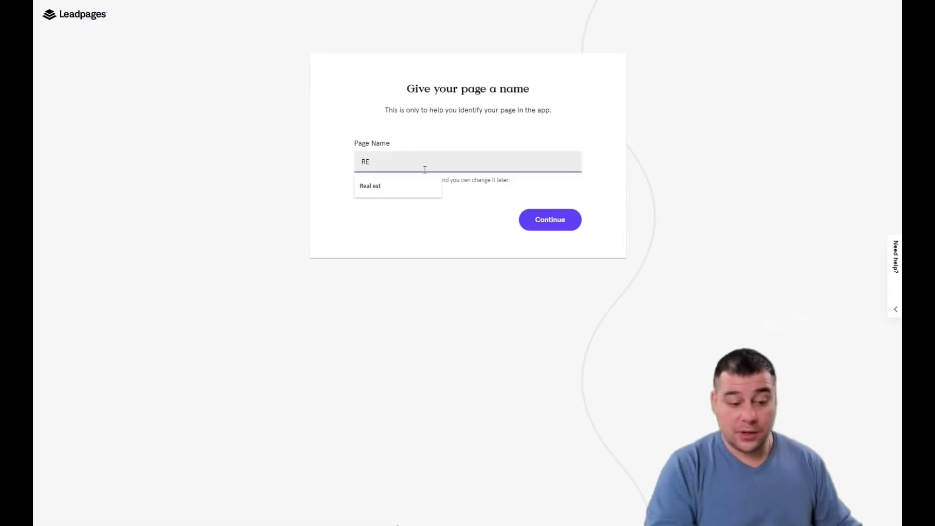
pyautogui.click(563, 221)
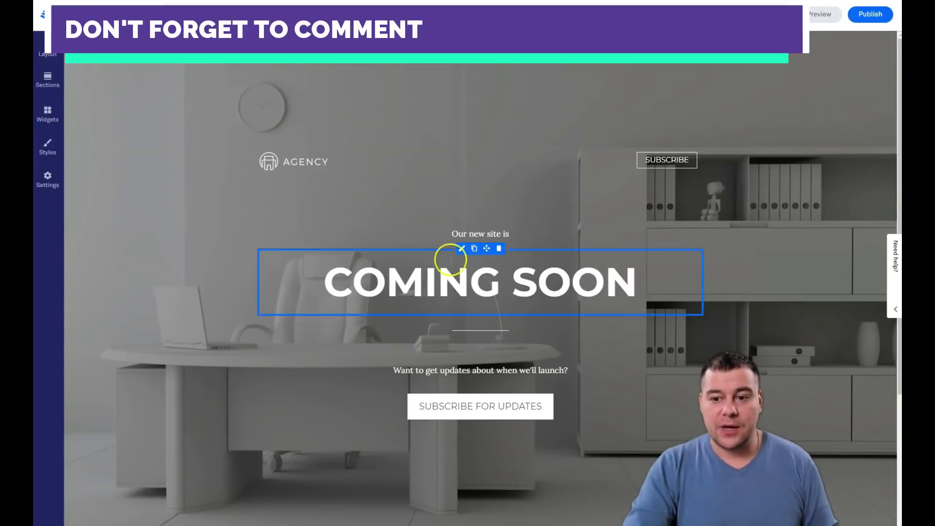
# Look over the template page down to its footer and view its section layout
pyautogui.scroll(-4, 492, 199)
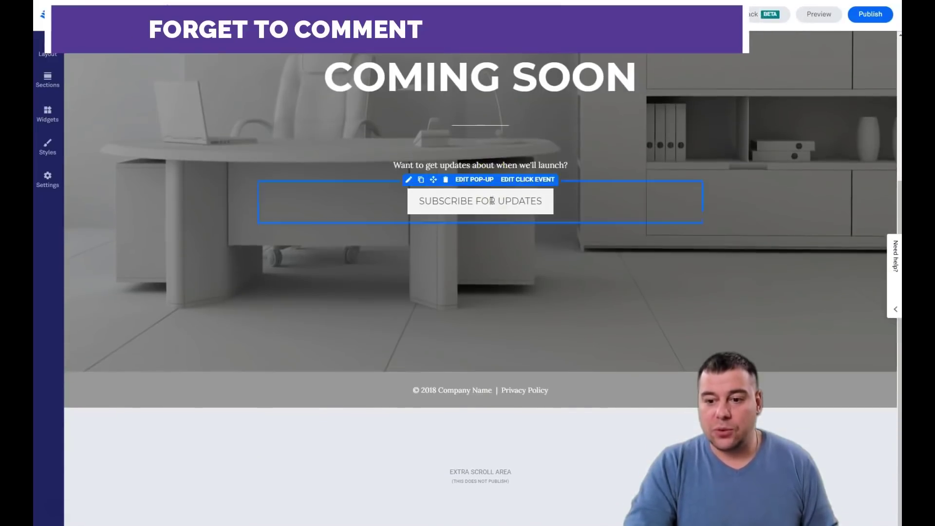
pyautogui.scroll(5, 492, 199)
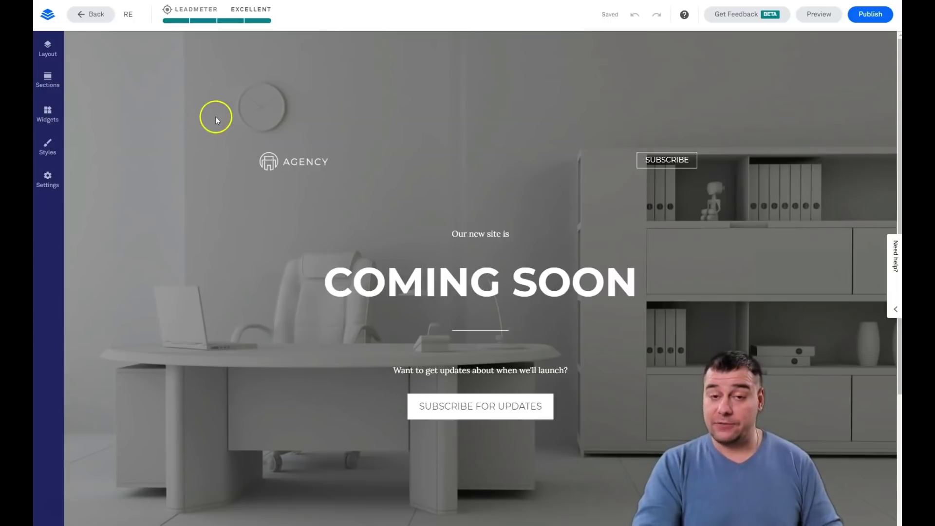
pyautogui.click(48, 48)
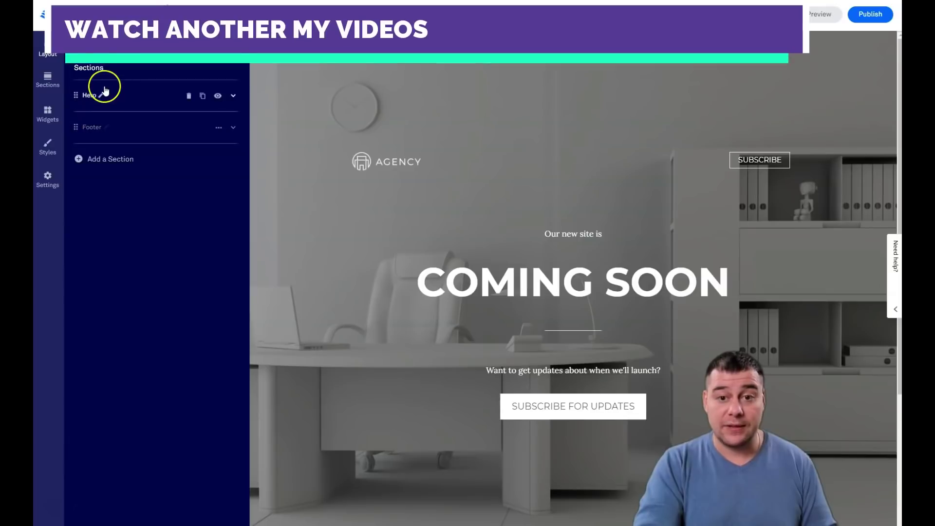
# Add the black, centred Hero section without an image between the Coming Soon section and the footer
pyautogui.click(47, 85)
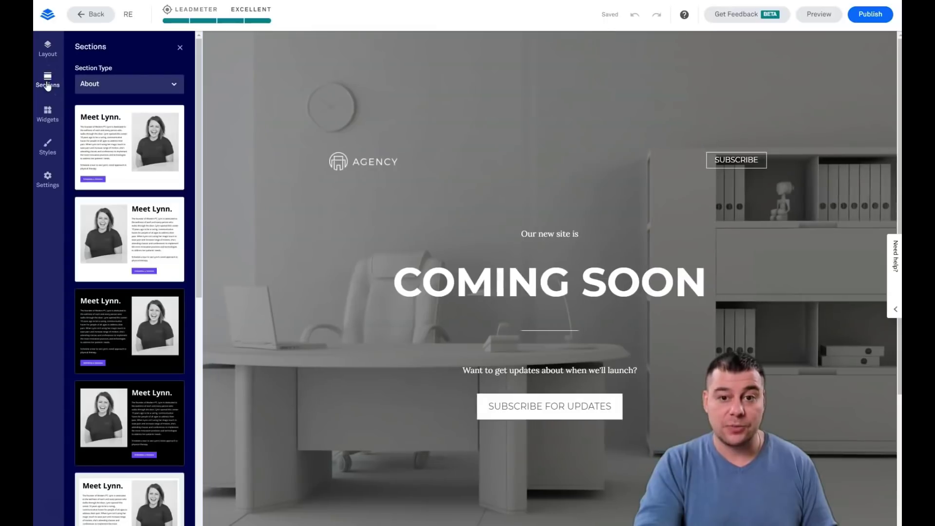
pyautogui.click(174, 87)
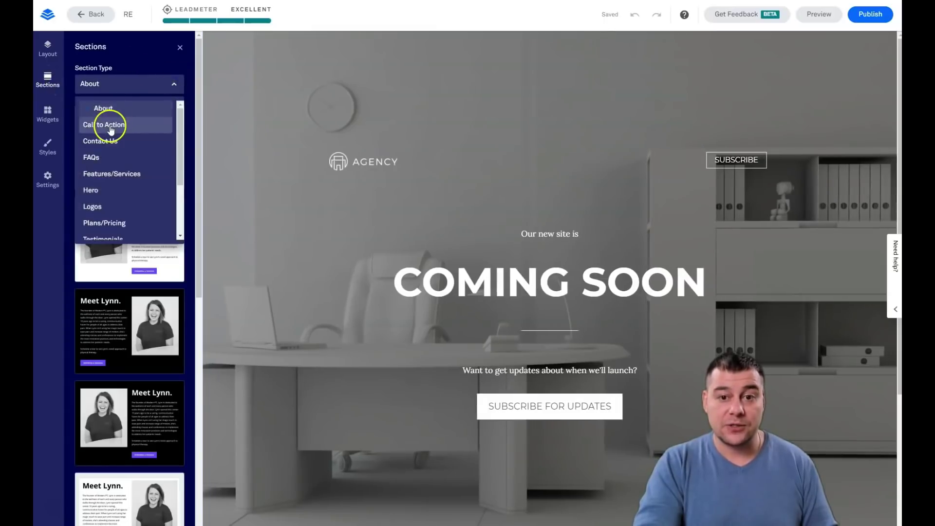
pyautogui.click(110, 123)
pyautogui.click(174, 85)
pyautogui.click(102, 140)
pyautogui.click(179, 89)
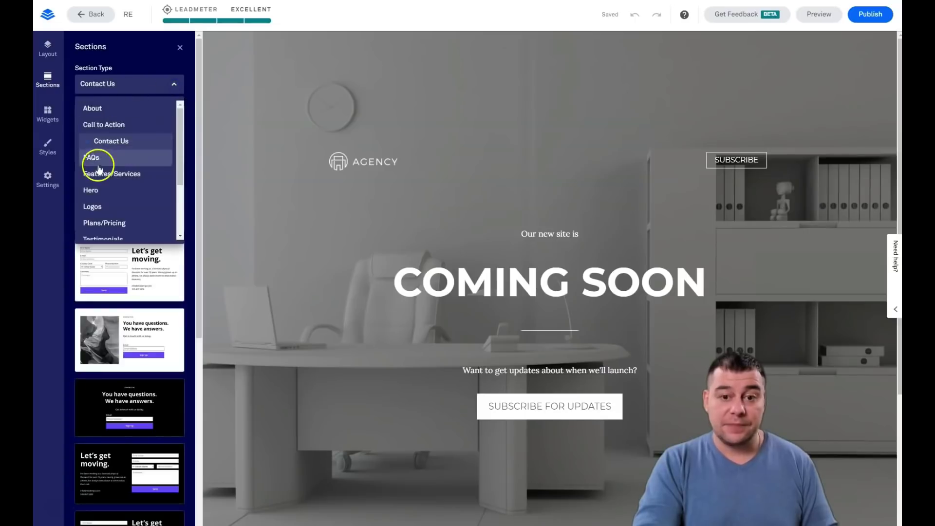
pyautogui.click(104, 194)
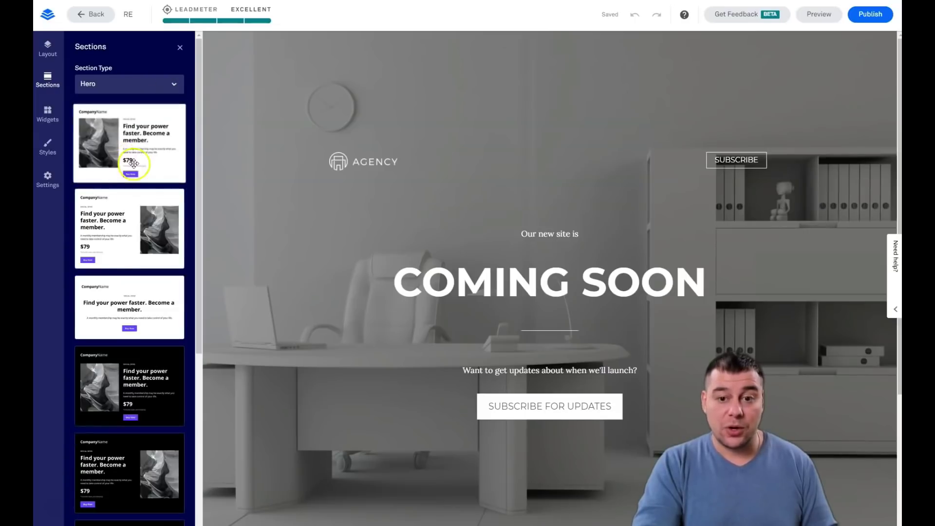
pyautogui.scroll(-5, 122, 146)
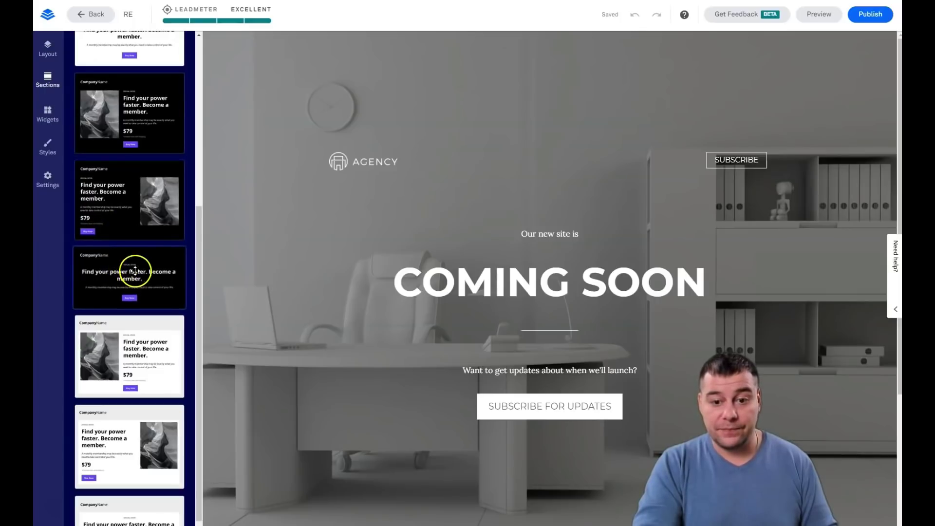
pyautogui.moveTo(118, 267); pyautogui.dragTo(547, 306)
pyautogui.moveTo(547, 524); pyautogui.dragTo(526, 344)
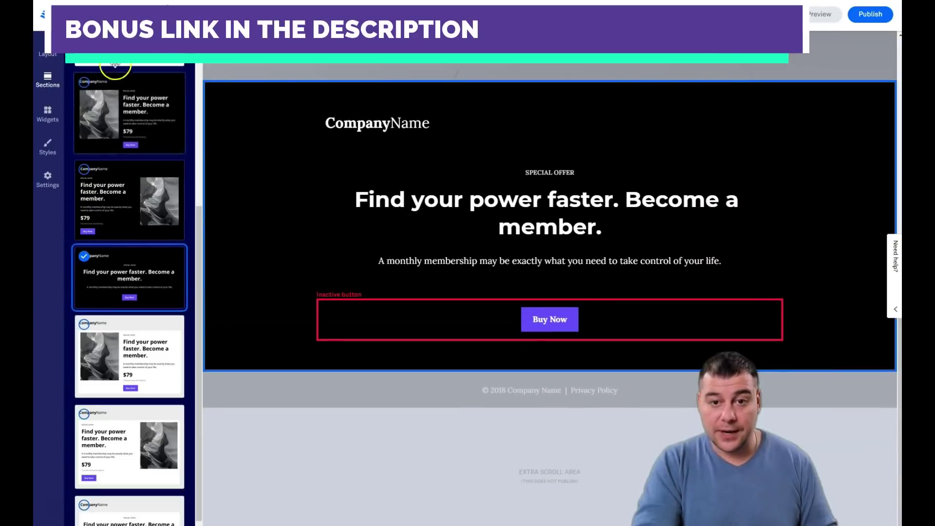
# Add the two-column Testimonials section directly below the black Hero section and check its placement on the page
pyautogui.click(173, 84)
pyautogui.scroll(-3, 151, 180)
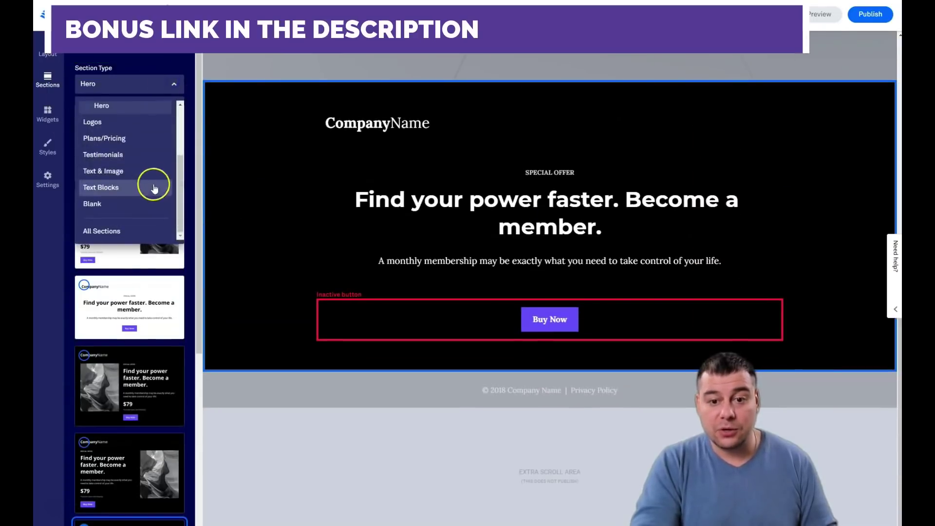
pyautogui.click(95, 151)
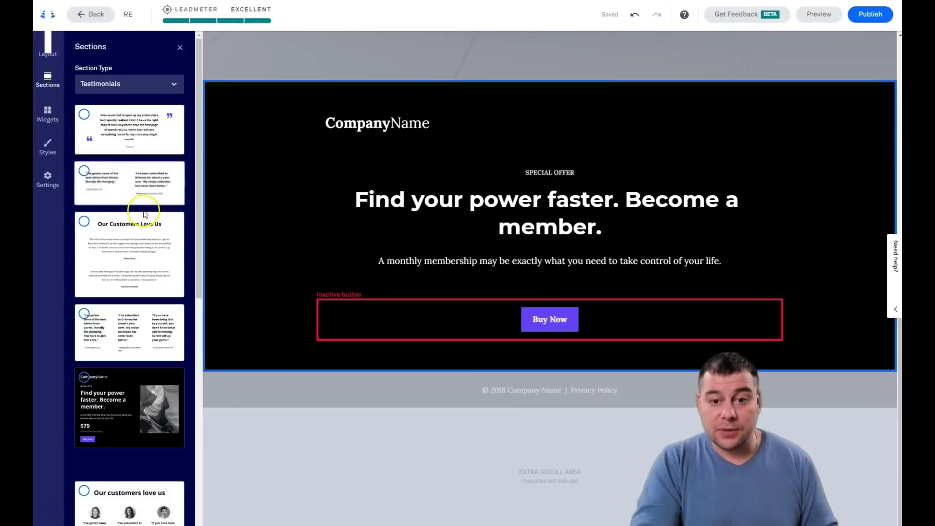
pyautogui.moveTo(104, 174); pyautogui.dragTo(485, 416)
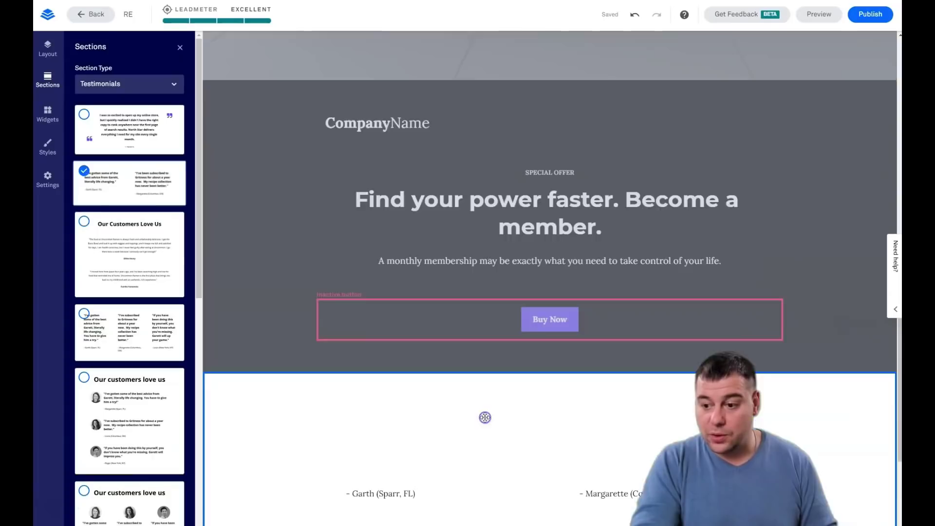
pyautogui.scroll(-4, 482, 404)
pyautogui.scroll(6, 447, 263)
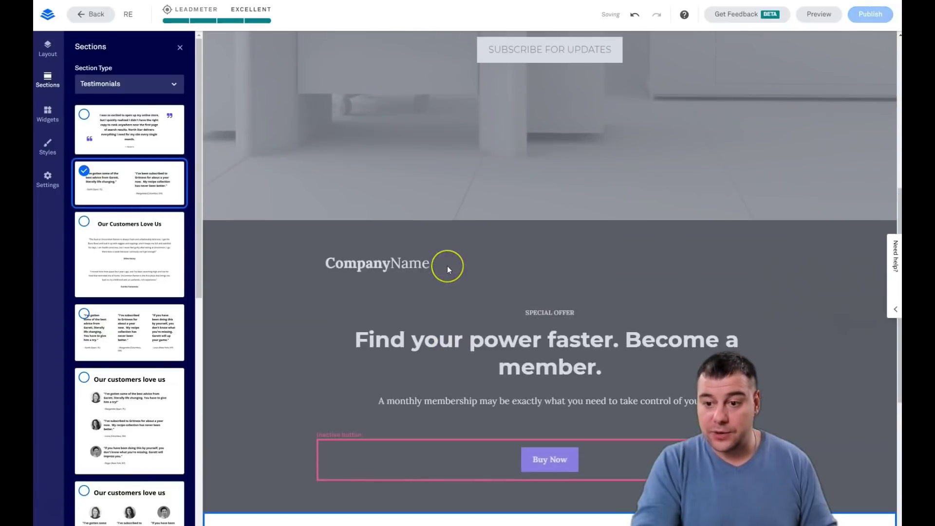
pyautogui.scroll(3, 447, 266)
pyautogui.scroll(-5, 448, 266)
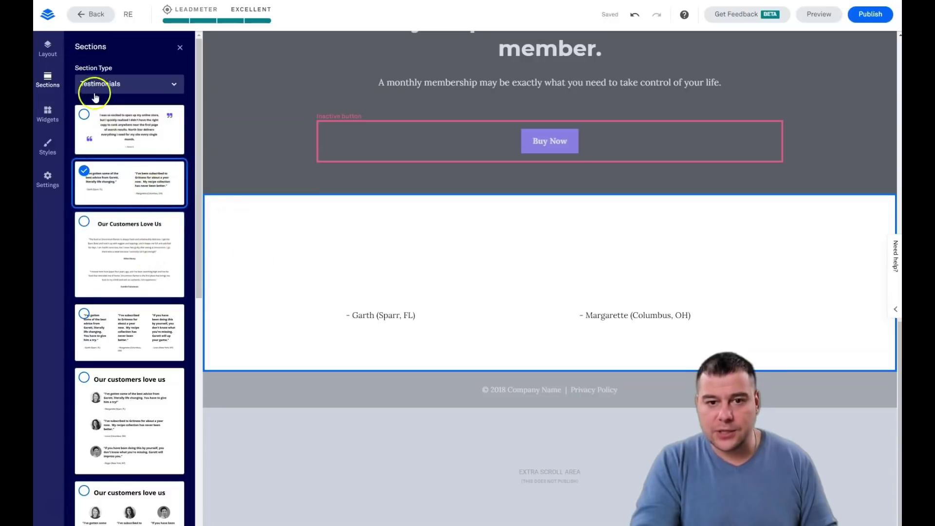
# Add the Blank section with two equal columns between the black Hero section and the Testimonials section
pyautogui.click(173, 87)
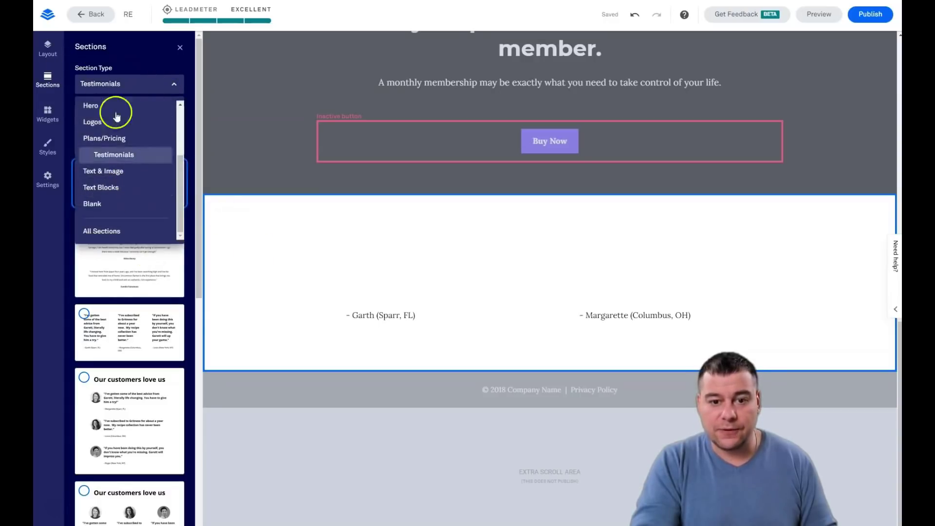
pyautogui.click(92, 204)
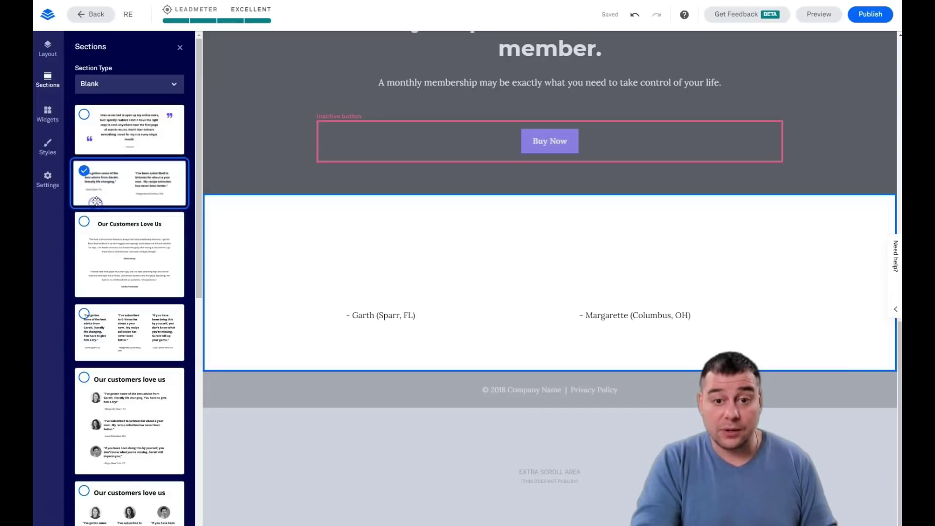
pyautogui.click(130, 114)
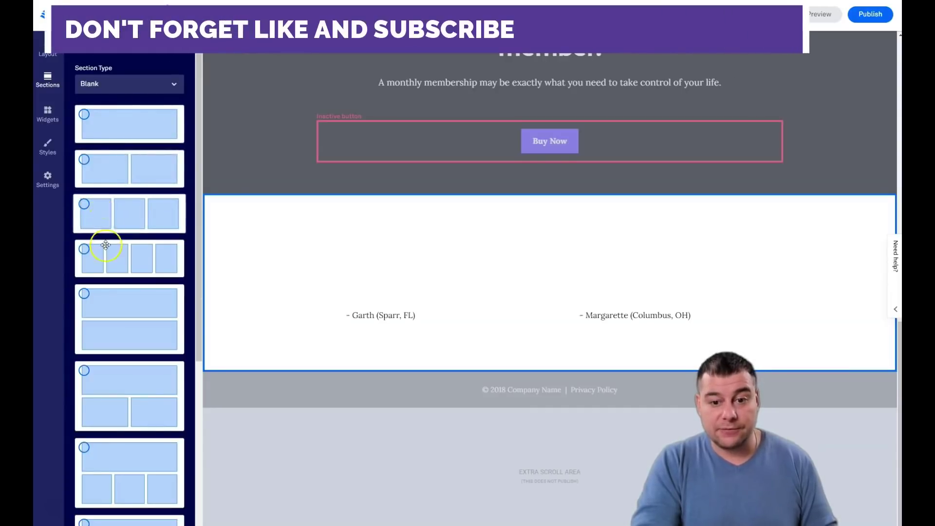
pyautogui.scroll(-4, 131, 202)
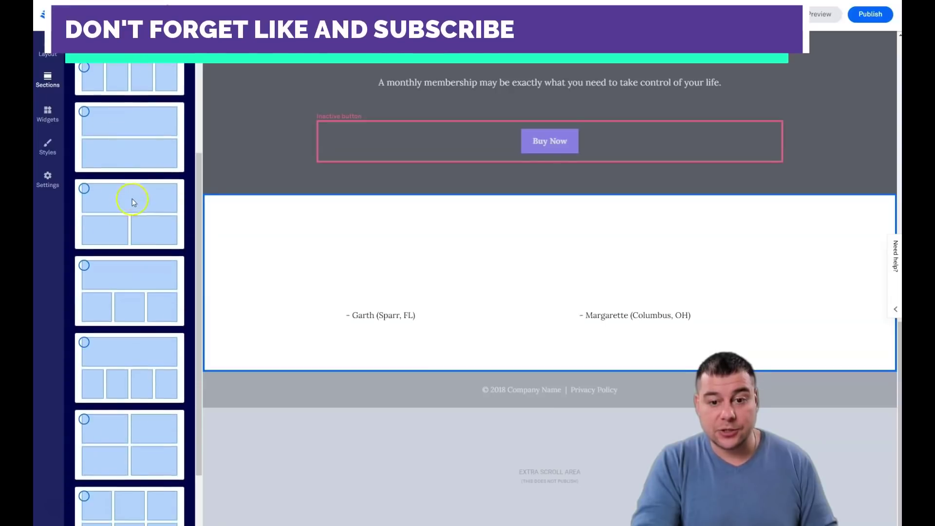
pyautogui.scroll(3, 126, 178)
pyautogui.moveTo(89, 116); pyautogui.dragTo(513, 210)
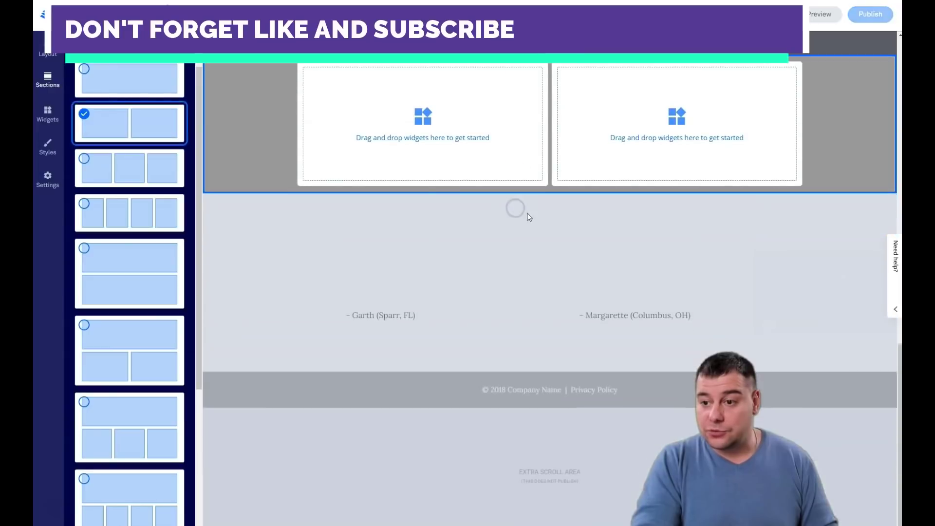
# Move the black Hero section above the Coming Soon section in the page layout and check the new order
pyautogui.scroll(8, 427, 187)
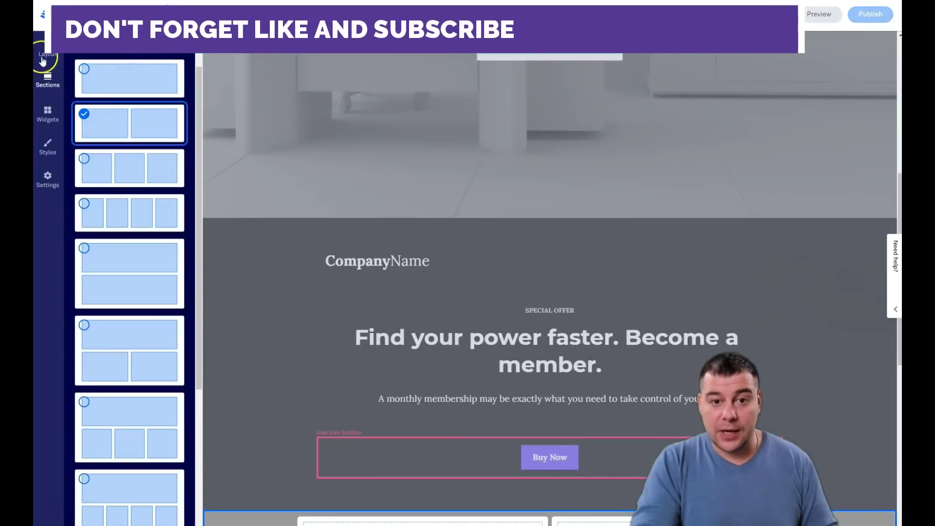
pyautogui.click(43, 59)
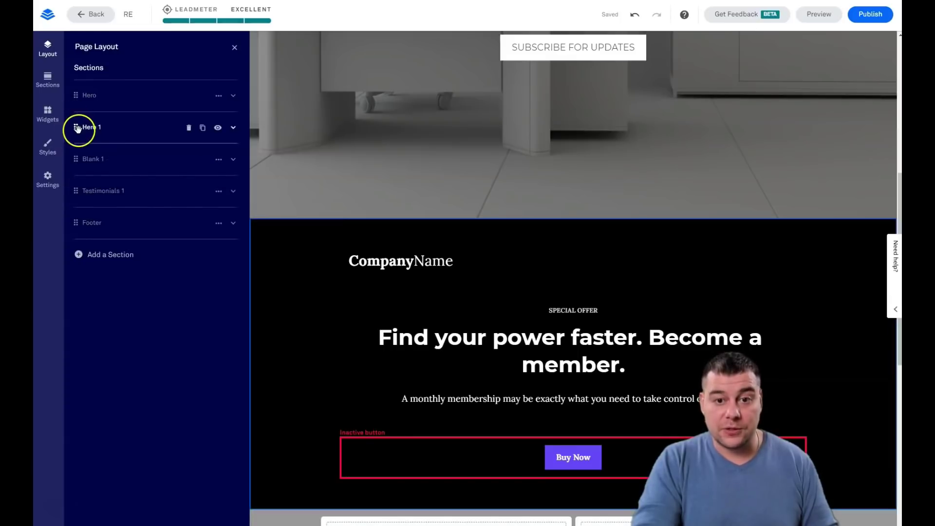
pyautogui.moveTo(78, 129); pyautogui.dragTo(81, 95)
pyautogui.scroll(-5, 501, 221)
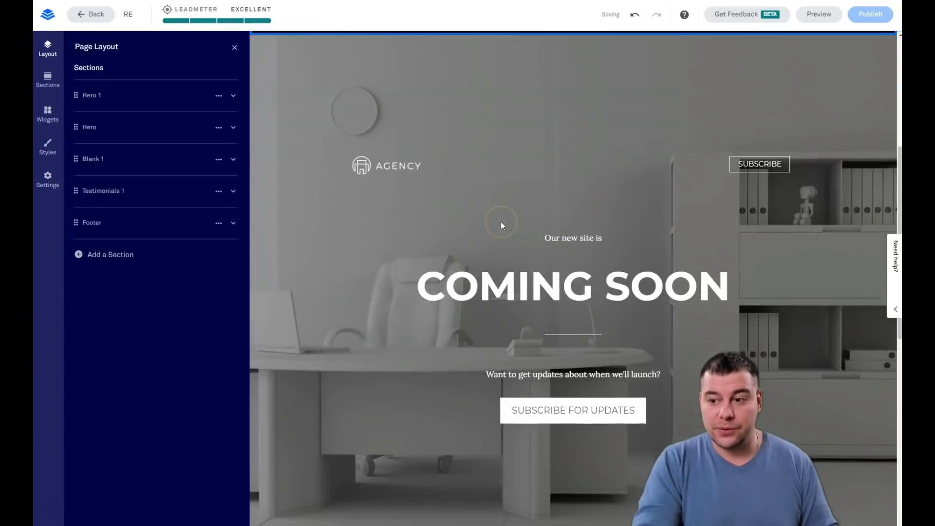
pyautogui.scroll(-3, 501, 222)
pyautogui.scroll(10, 498, 223)
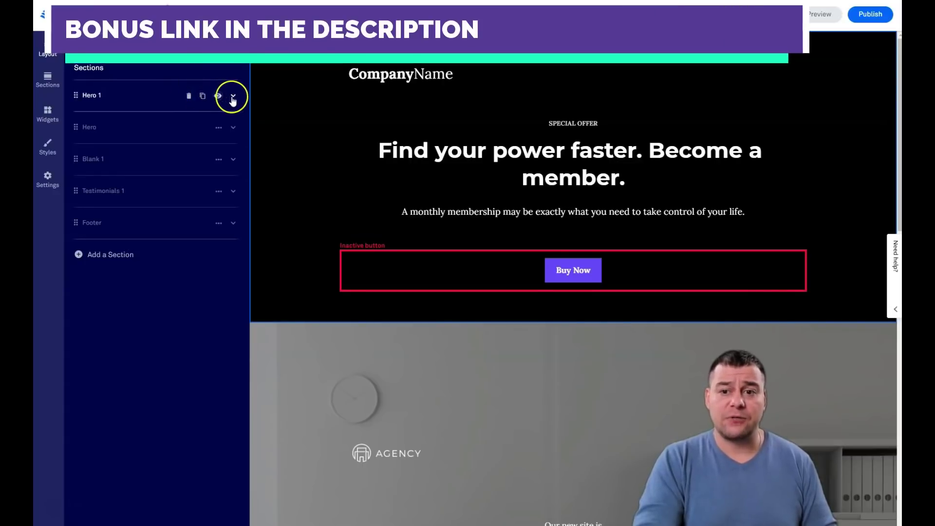
# Delete the black Hero section and the Testimonials section from the page layout
pyautogui.click(233, 96)
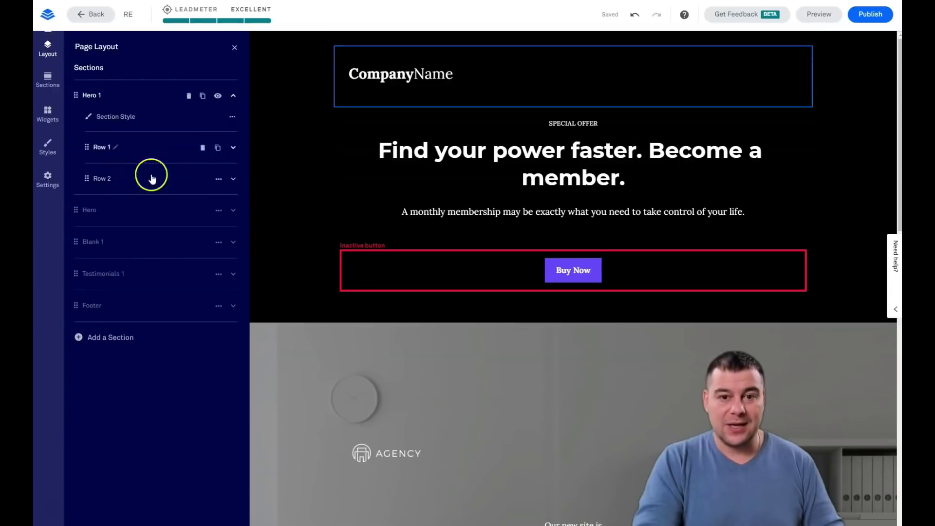
pyautogui.click(234, 96)
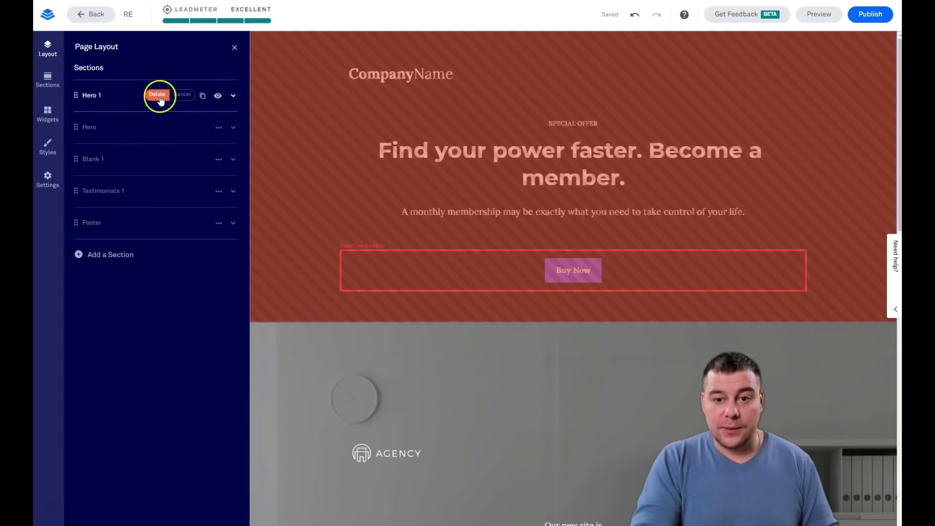
pyautogui.click(158, 95)
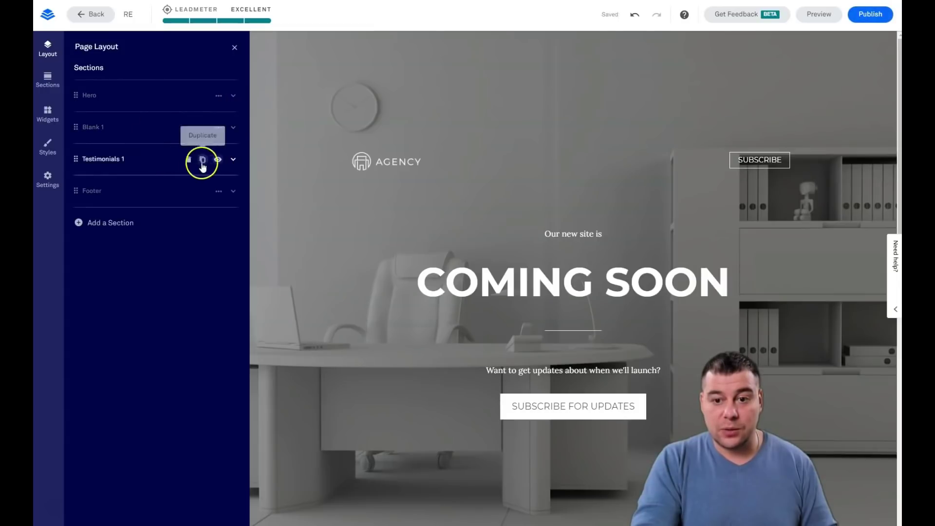
pyautogui.click(190, 159)
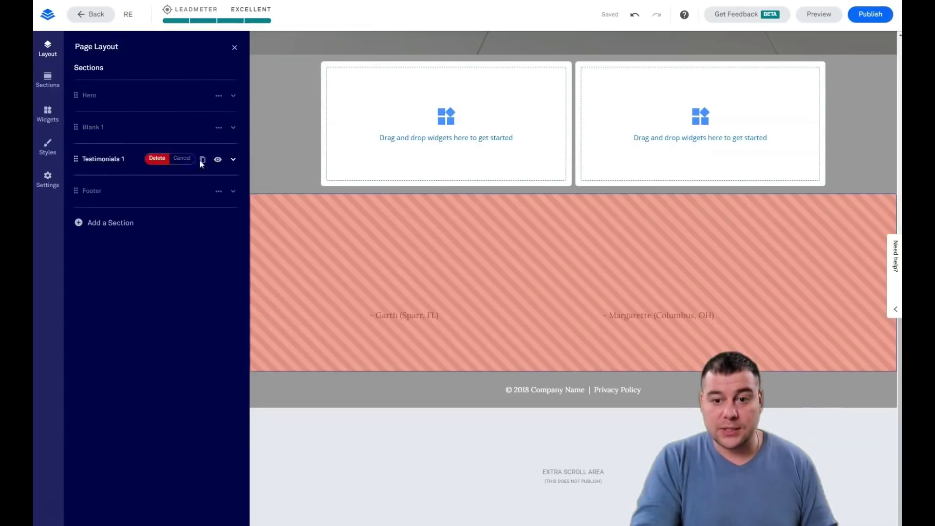
pyautogui.click(156, 159)
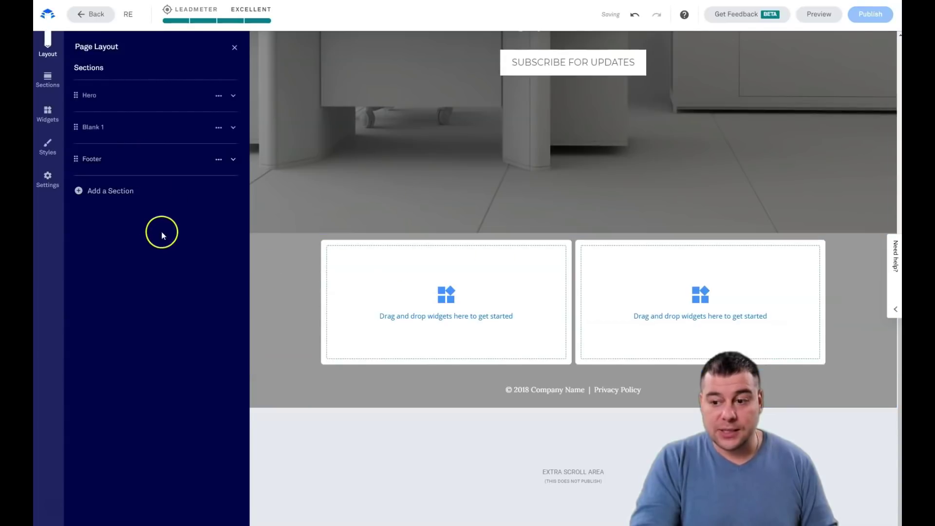
pyautogui.scroll(7, 455, 132)
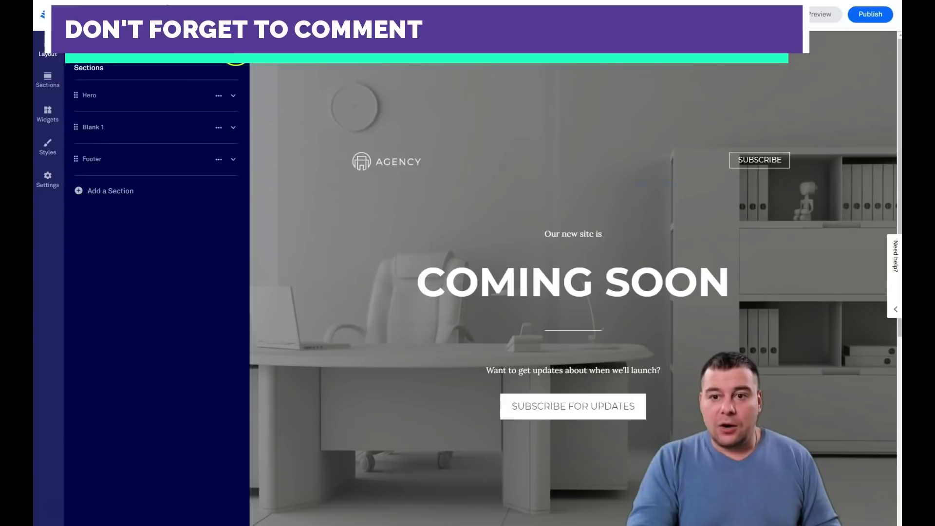
# Examine the full range of widgets available for the page, including the ones hidden by default
pyautogui.click(236, 62)
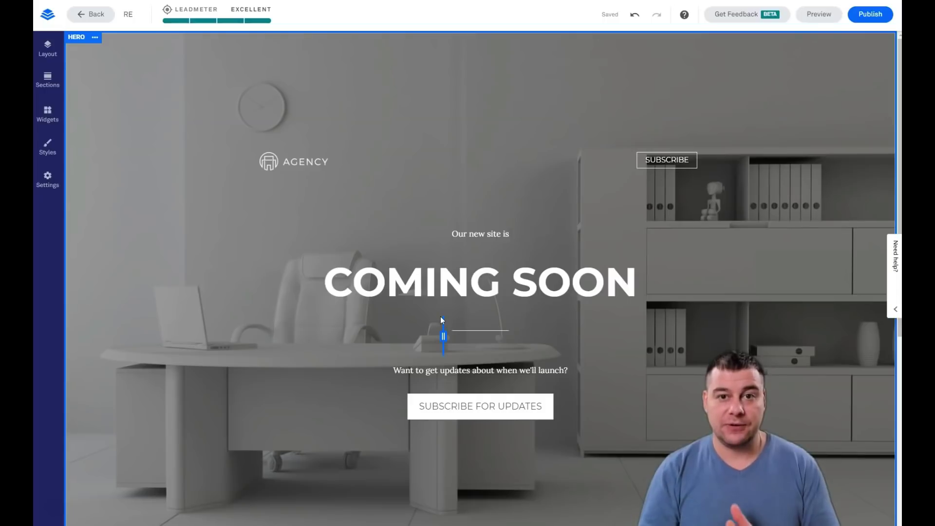
pyautogui.click(36, 115)
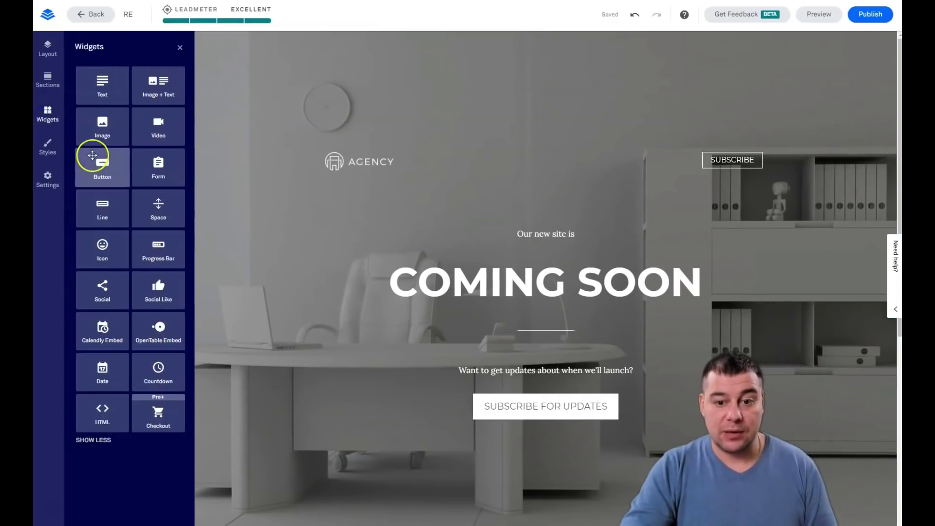
pyautogui.click(92, 441)
pyautogui.click(242, 51)
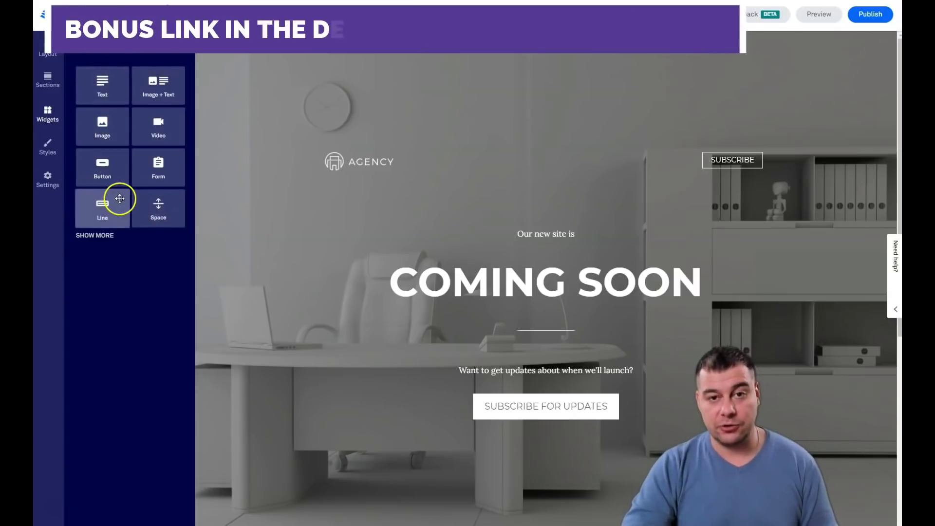
pyautogui.click(107, 237)
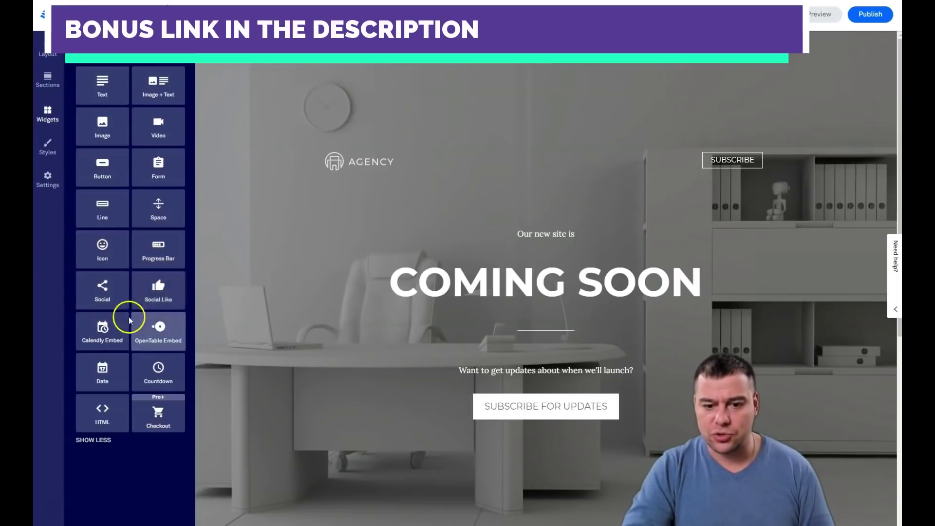
pyautogui.click(94, 440)
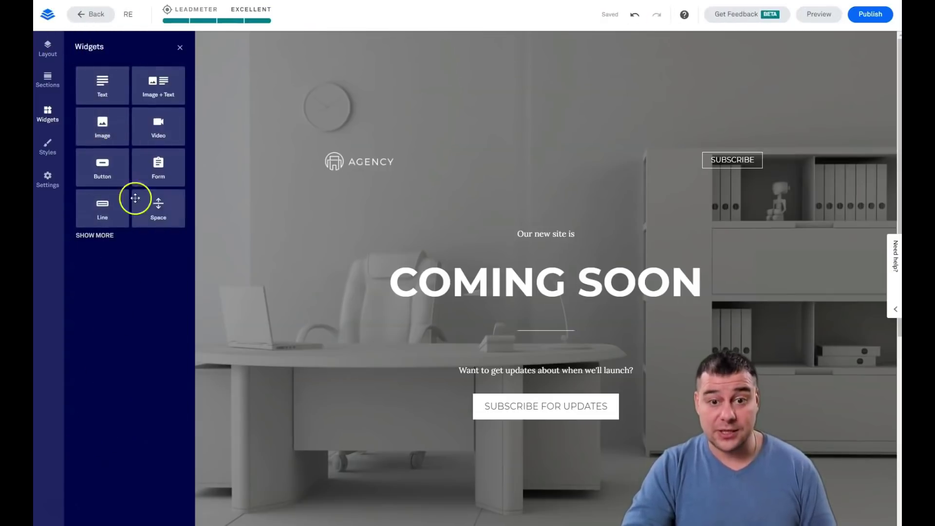
# Place an Image widget in the first column and a Video widget in the second column of the blank section
pyautogui.scroll(-1, 343, 296)
pyautogui.scroll(-7, 343, 296)
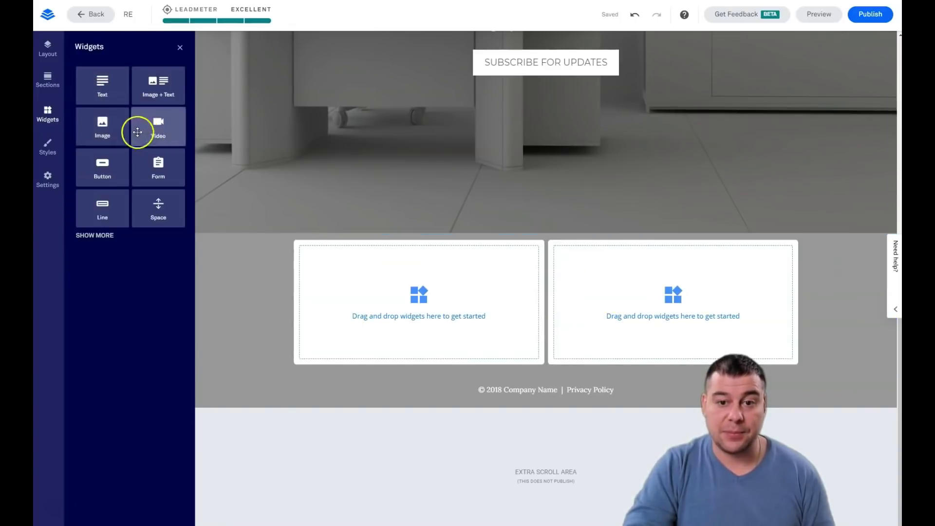
pyautogui.moveTo(103, 128); pyautogui.dragTo(405, 305)
pyautogui.moveTo(156, 125); pyautogui.dragTo(673, 317)
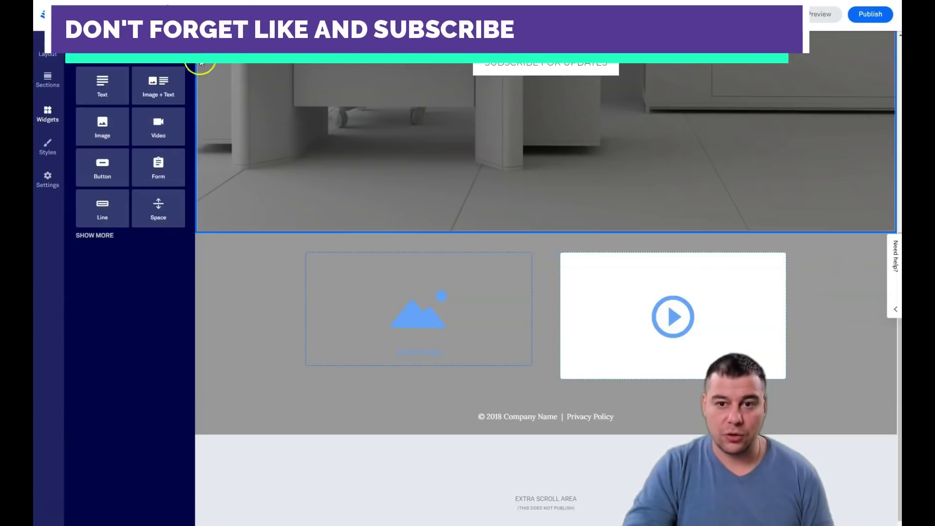
pyautogui.click(180, 56)
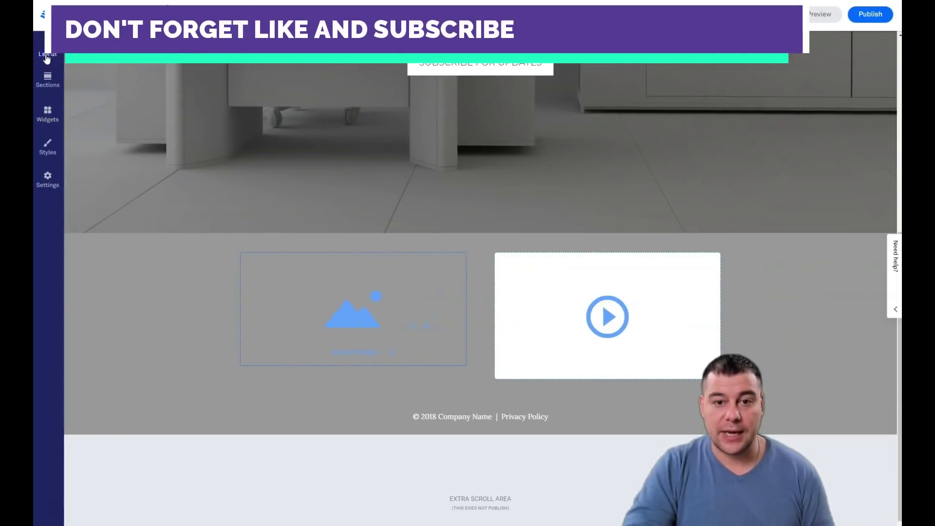
# Add a new row below the image and video columns in the Blank 1 section
pyautogui.click(47, 58)
pyautogui.click(78, 126)
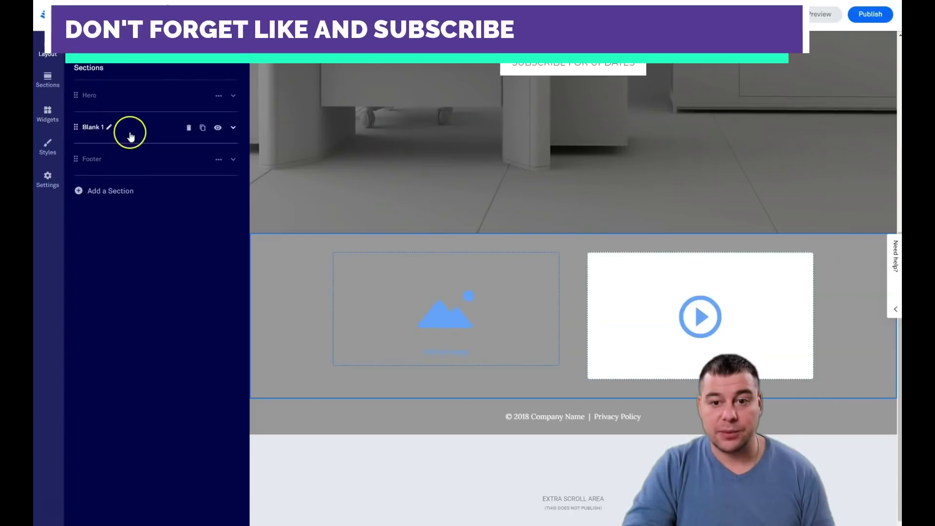
pyautogui.click(233, 129)
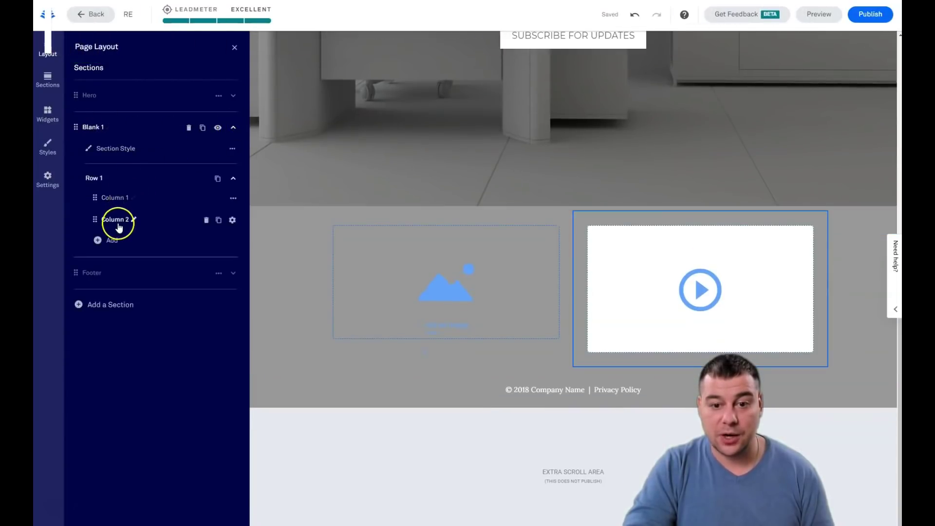
pyautogui.click(99, 240)
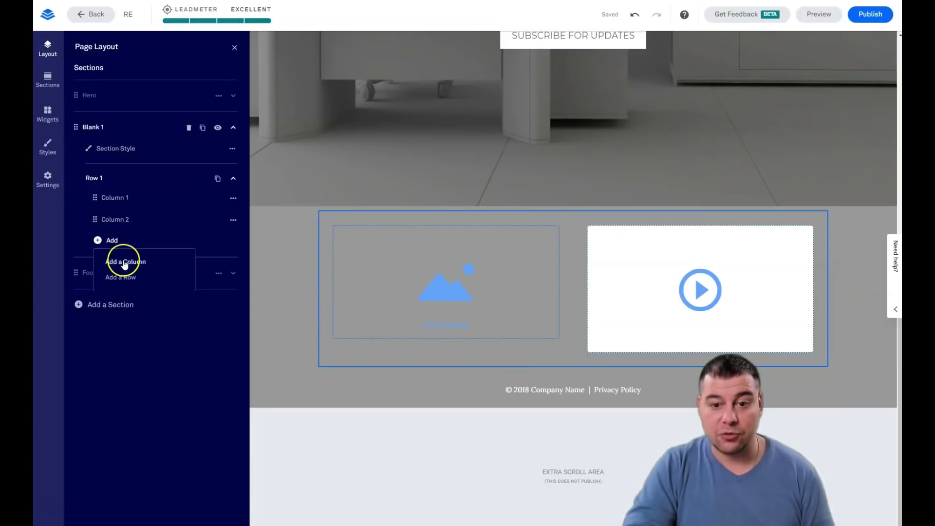
pyautogui.click(128, 280)
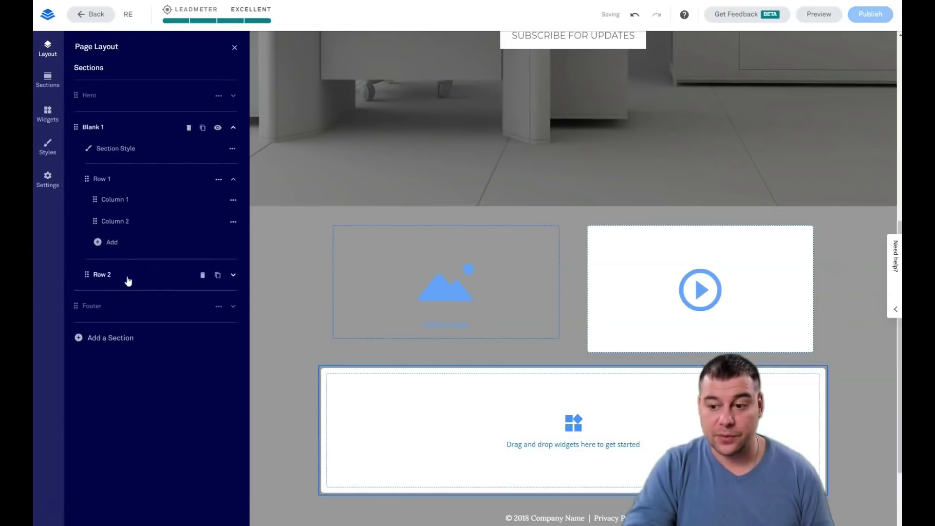
pyautogui.click(567, 433)
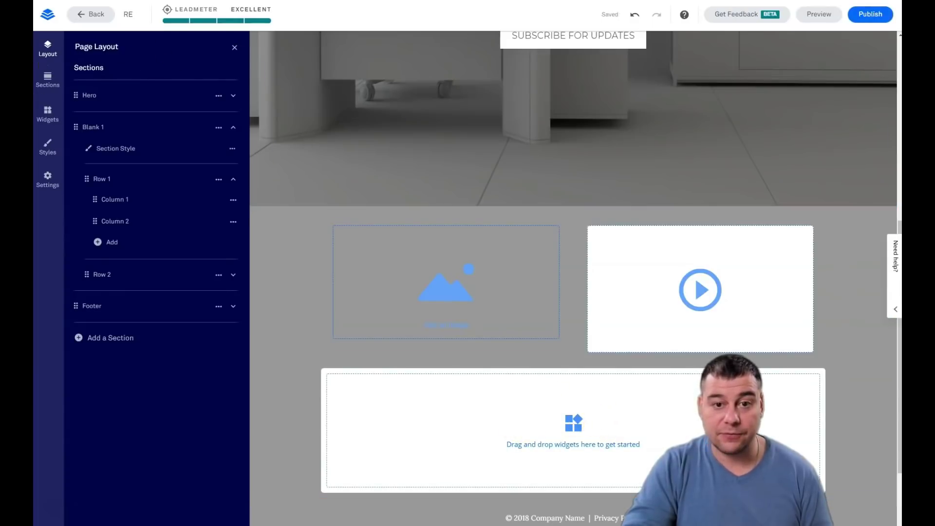
# Place a Text widget in the empty second row of the blank section and set its placeholder text to size 9
pyautogui.click(41, 116)
pyautogui.moveTo(100, 84); pyautogui.dragTo(585, 440)
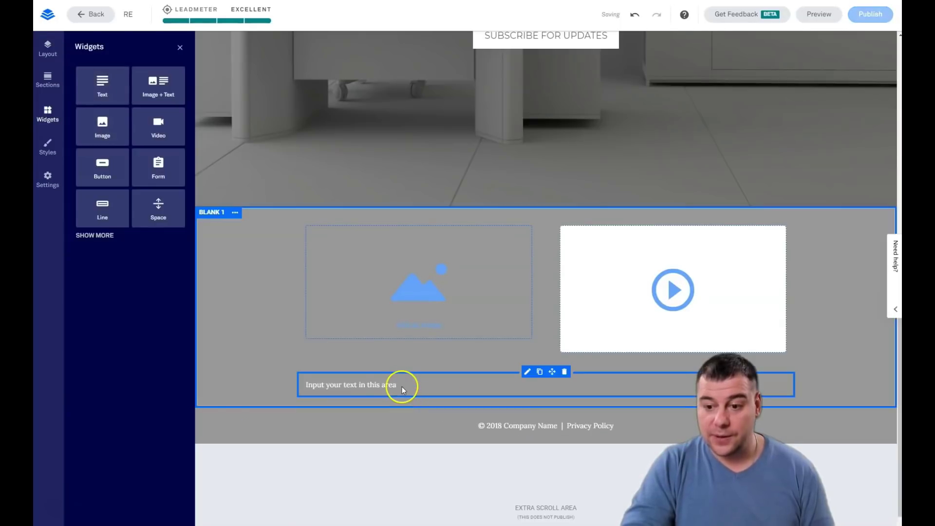
pyautogui.click(526, 372)
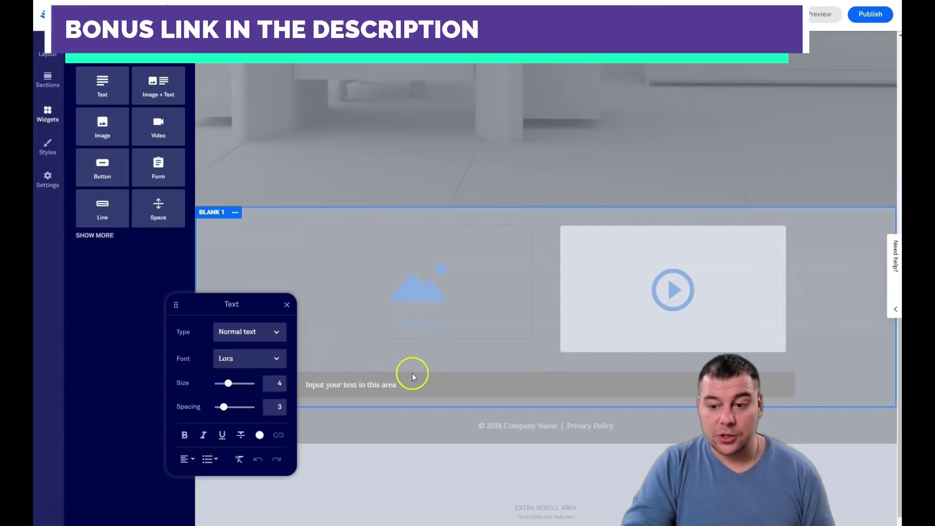
pyautogui.moveTo(320, 384); pyautogui.dragTo(300, 384)
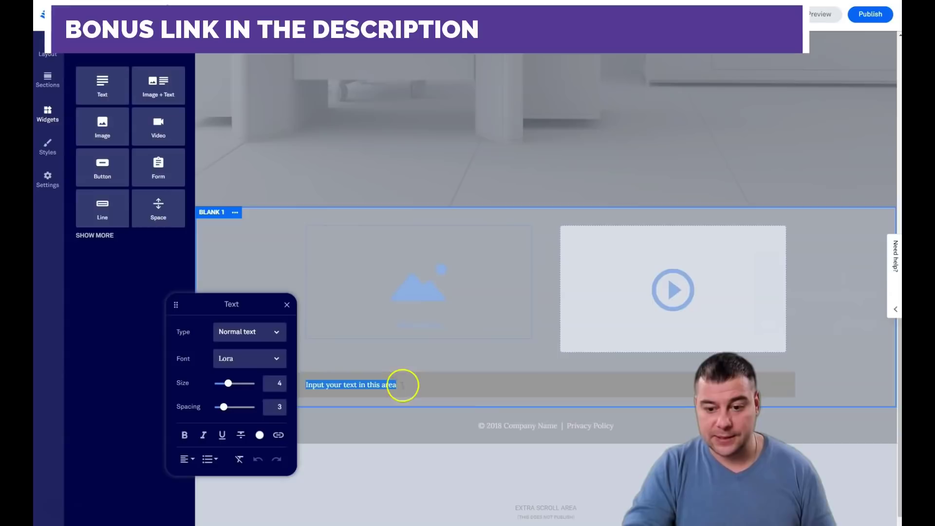
pyautogui.moveTo(231, 388); pyautogui.dragTo(250, 387)
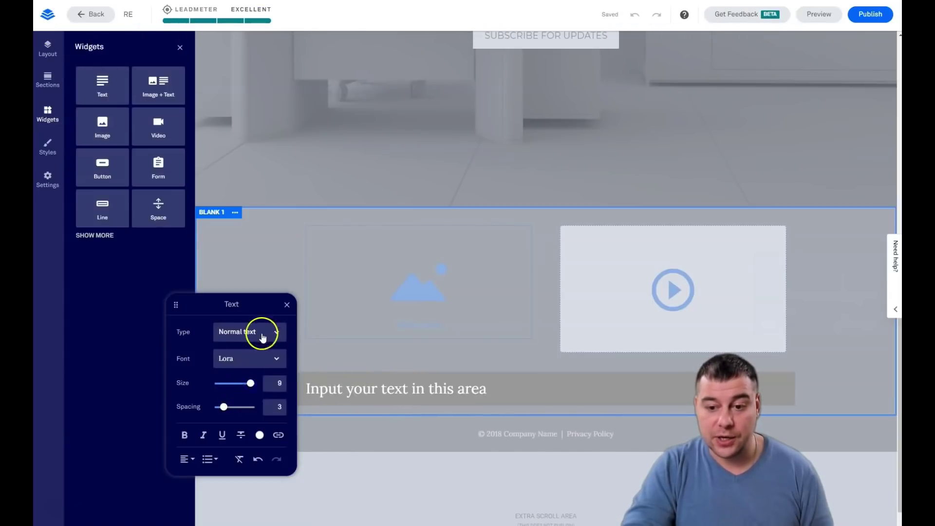
# Try the Jumbo and Headline 1 types on the placeholder text and settle on Headline 2
pyautogui.click(277, 332)
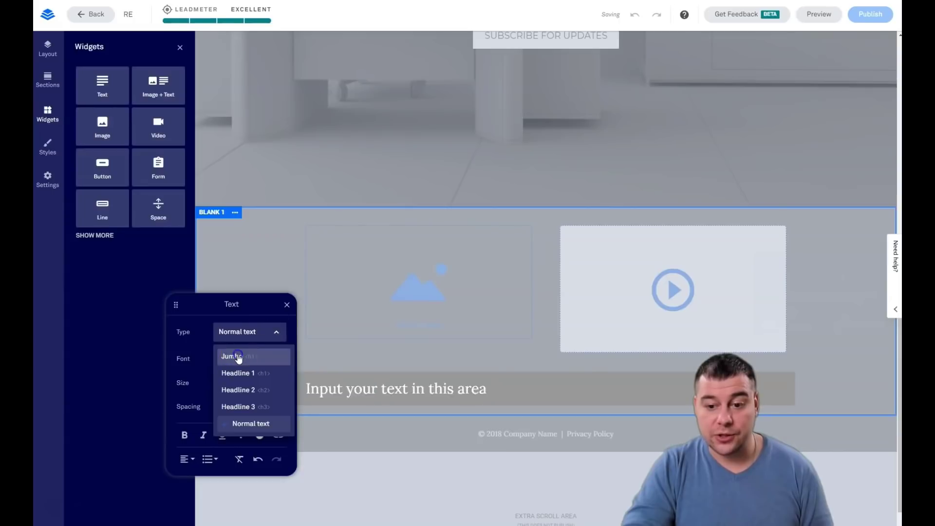
pyautogui.click(238, 357)
pyautogui.click(272, 335)
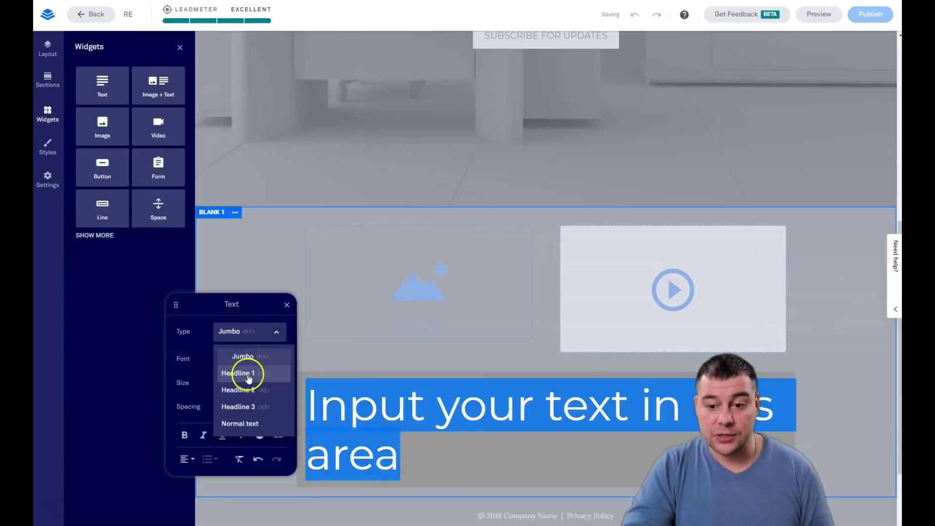
pyautogui.click(248, 374)
pyautogui.click(251, 335)
pyautogui.click(234, 389)
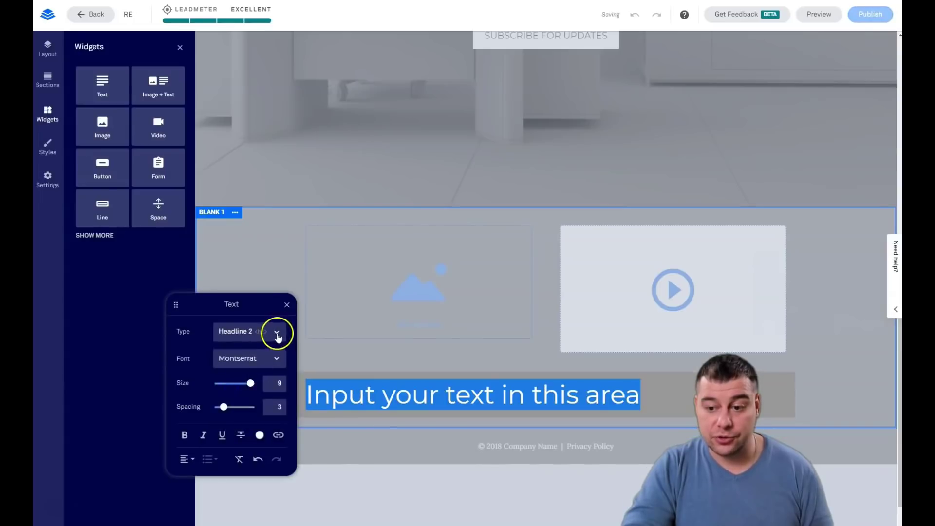
# Try Headline 3 on the placeholder text, change its type to Jumbo and reduce the size to 4
pyautogui.click(276, 335)
pyautogui.click(236, 405)
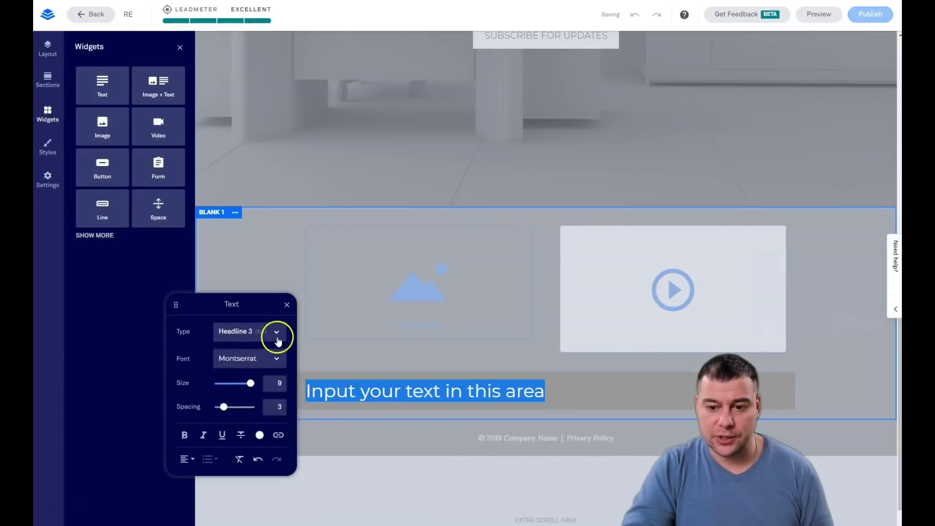
pyautogui.click(278, 337)
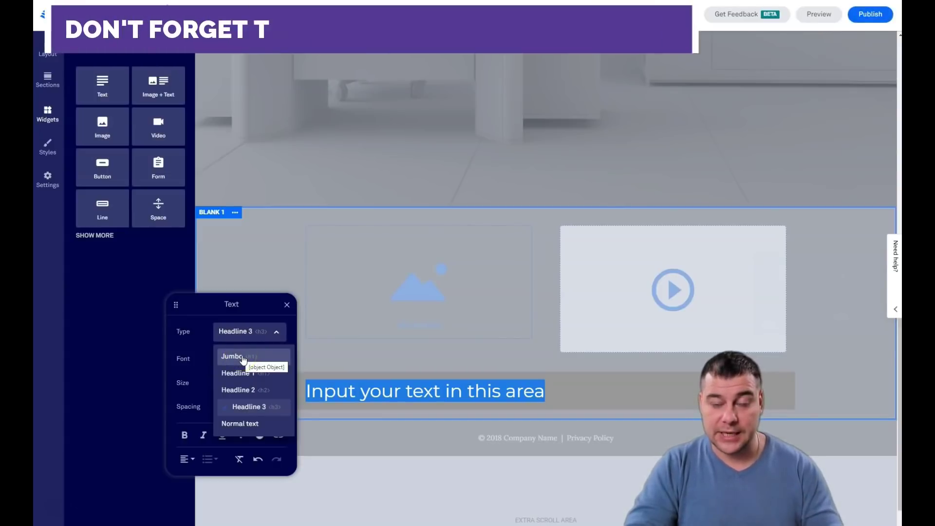
pyautogui.click(244, 359)
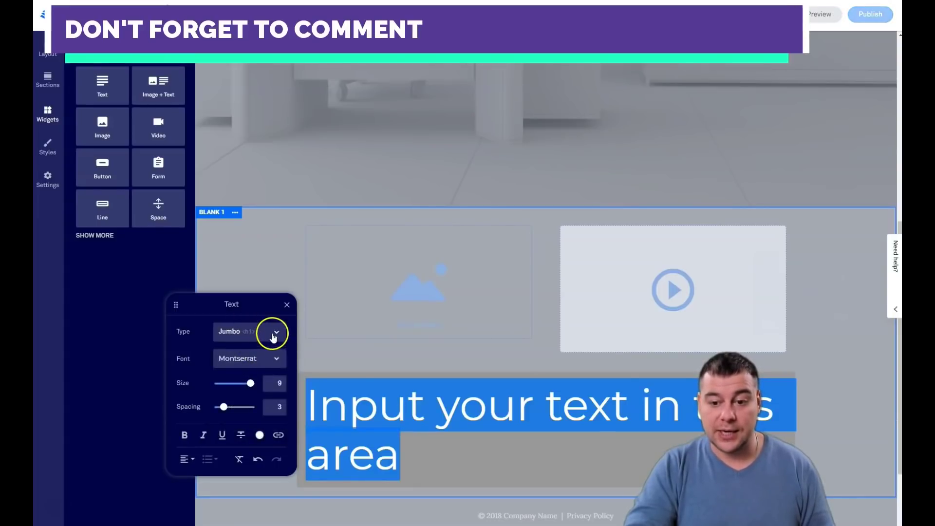
pyautogui.moveTo(250, 380); pyautogui.dragTo(229, 384)
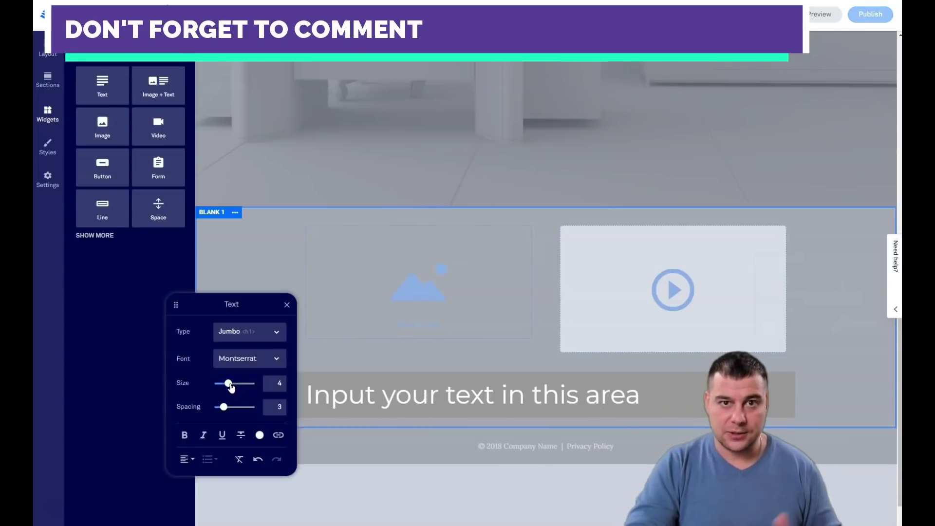
# Try the Lato and Lobster fonts on the placeholder text and settle on Merriweather
pyautogui.click(276, 360)
pyautogui.click(229, 407)
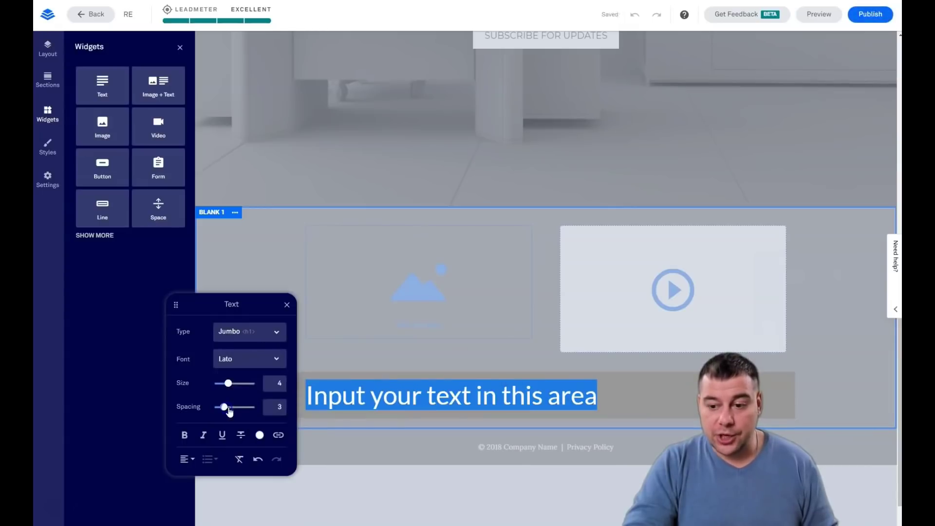
pyautogui.click(278, 359)
pyautogui.scroll(-2, 243, 395)
pyautogui.scroll(1, 237, 414)
pyautogui.click(233, 414)
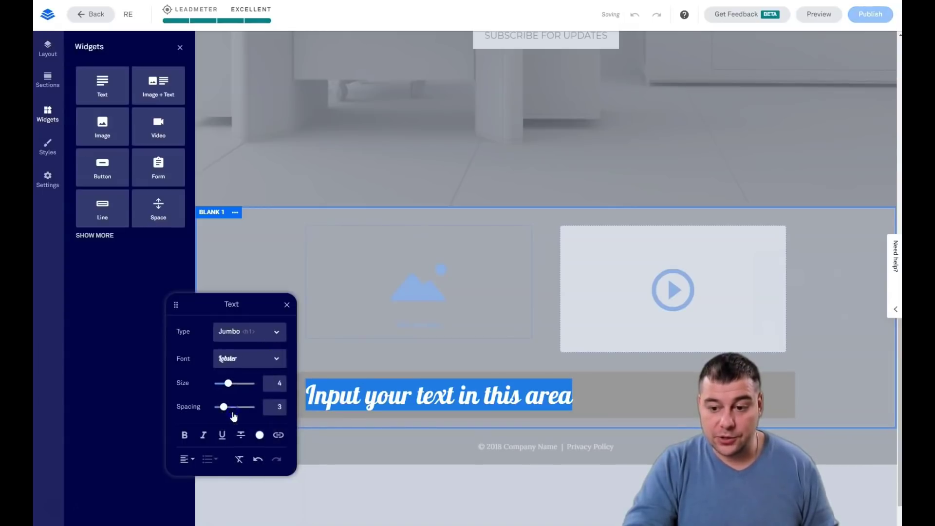
pyautogui.click(269, 366)
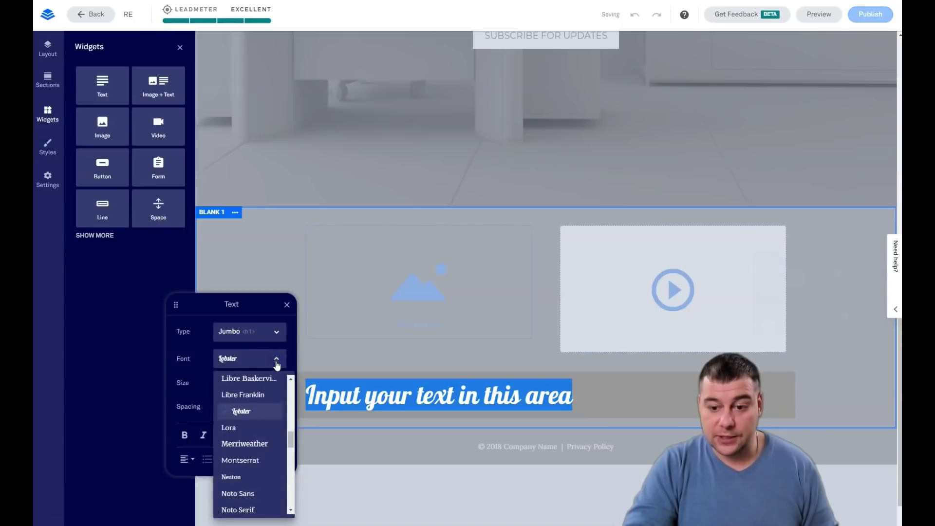
pyautogui.click(246, 444)
# Try bold and italic on the placeholder text and turn both off again
pyautogui.click(189, 442)
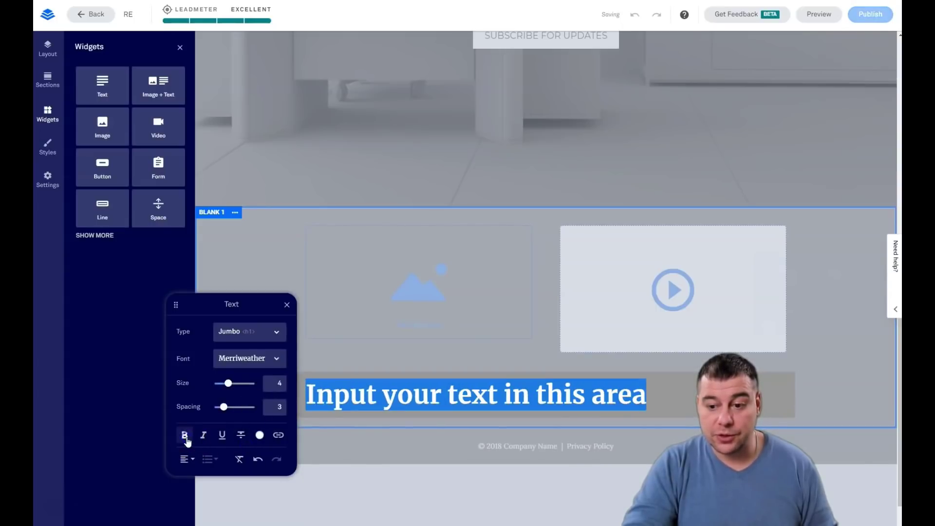
pyautogui.click(205, 437)
pyautogui.click(184, 437)
pyautogui.click(203, 435)
# Color the placeholder text black and center it in its row
pyautogui.click(260, 435)
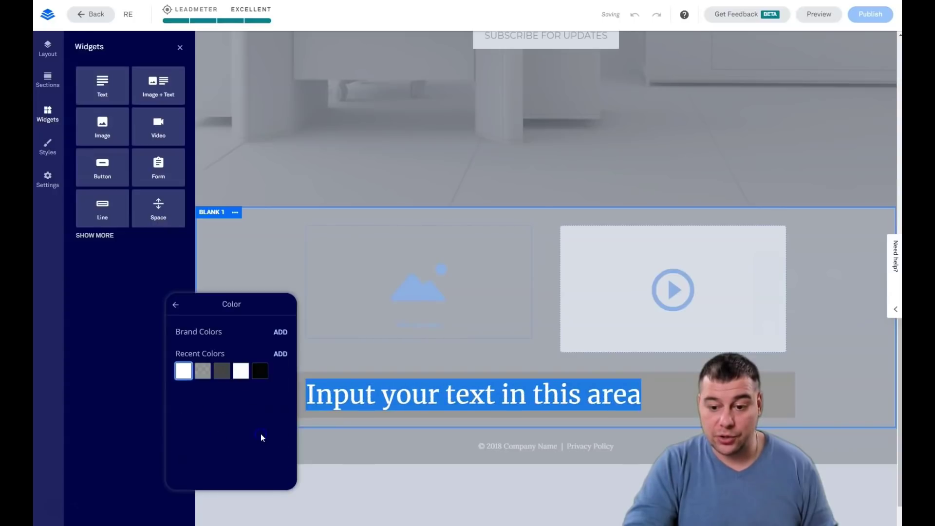
pyautogui.click(259, 371)
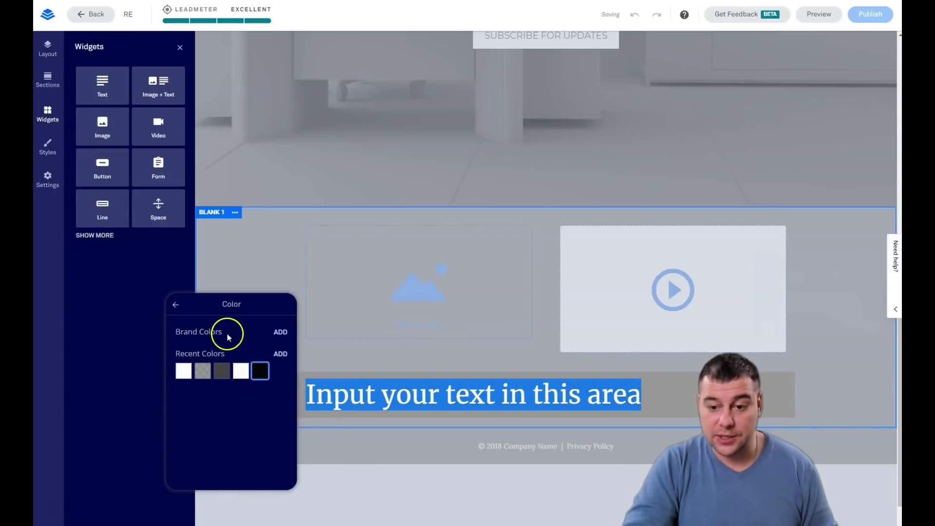
pyautogui.click(176, 307)
pyautogui.click(188, 458)
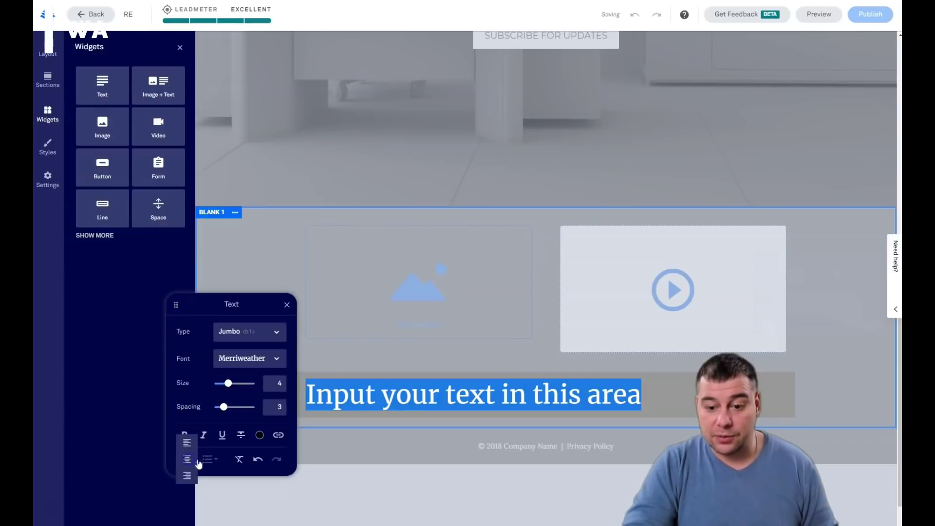
pyautogui.click(187, 459)
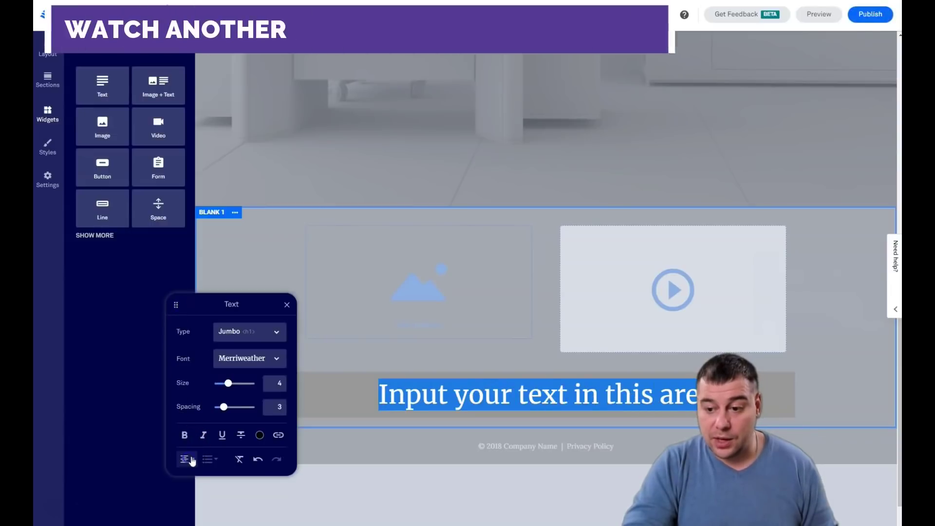
# Move the text widget above the image in the first column and place a Space widget above the video
pyautogui.click(309, 263)
pyautogui.click(432, 392)
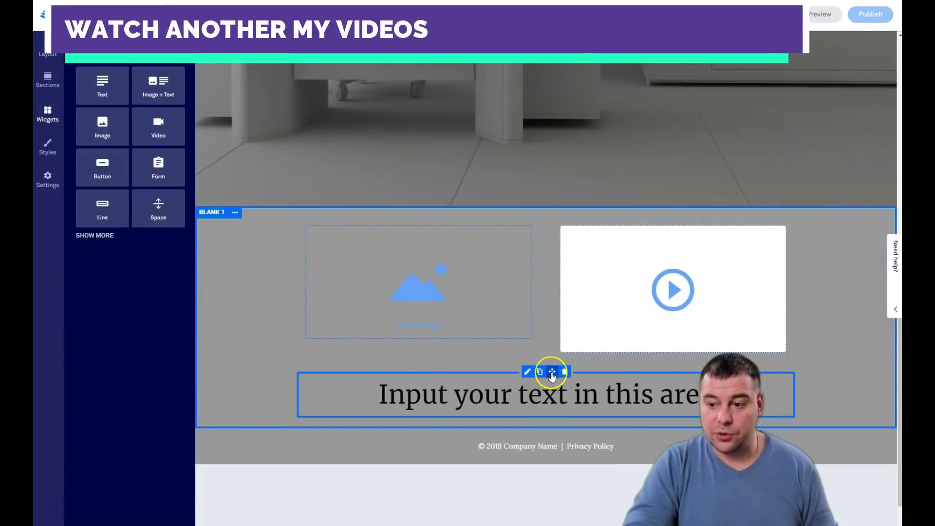
pyautogui.moveTo(552, 373); pyautogui.dragTo(516, 224)
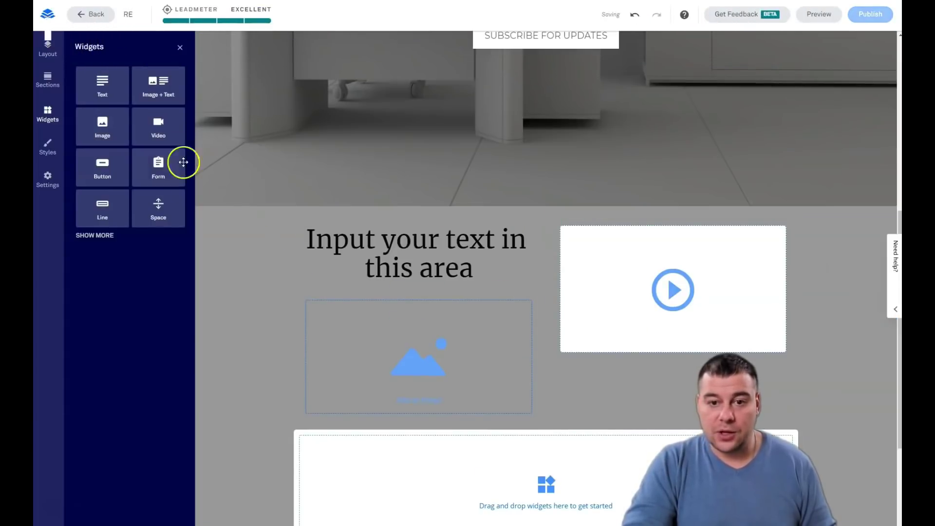
pyautogui.moveTo(158, 207); pyautogui.dragTo(668, 284)
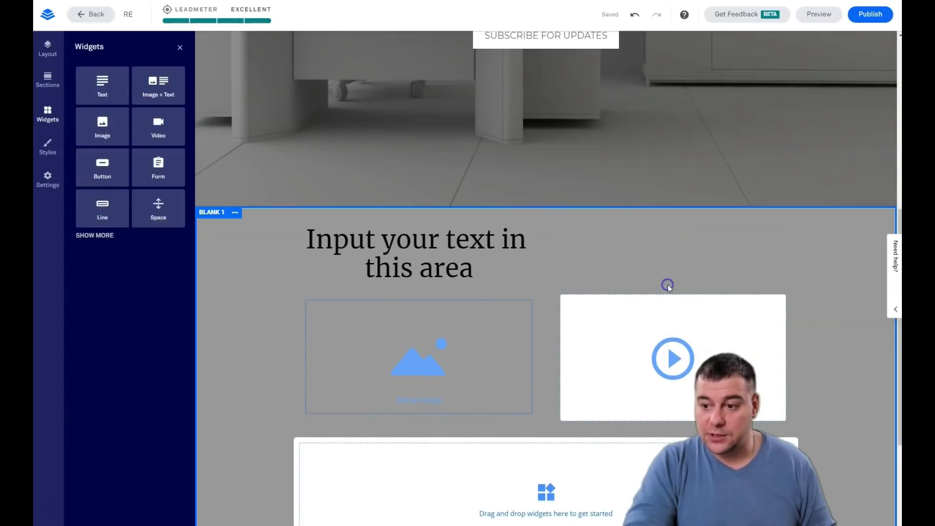
# Try resizing the image and video columns by shifting the divider between them
pyautogui.scroll(-3, 546, 471)
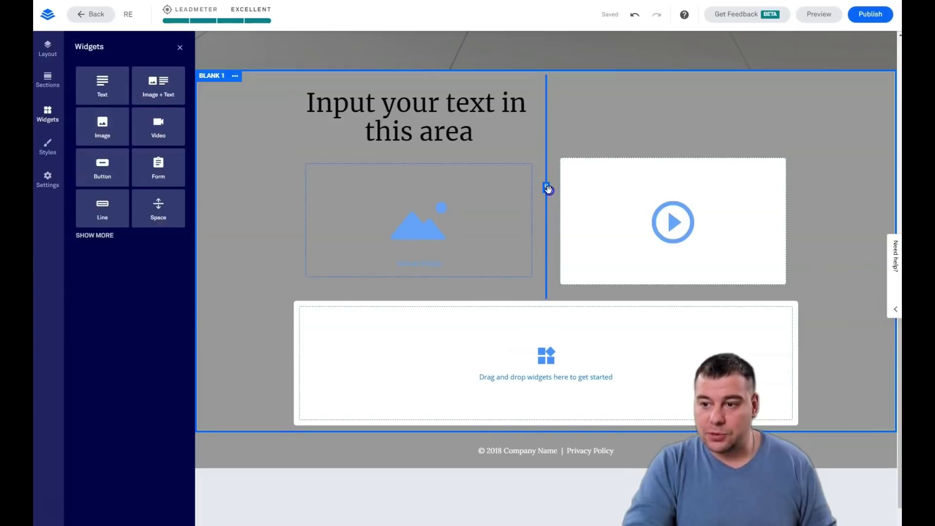
pyautogui.moveTo(585, 196); pyautogui.dragTo(701, 208)
pyautogui.moveTo(627, 198); pyautogui.dragTo(555, 199)
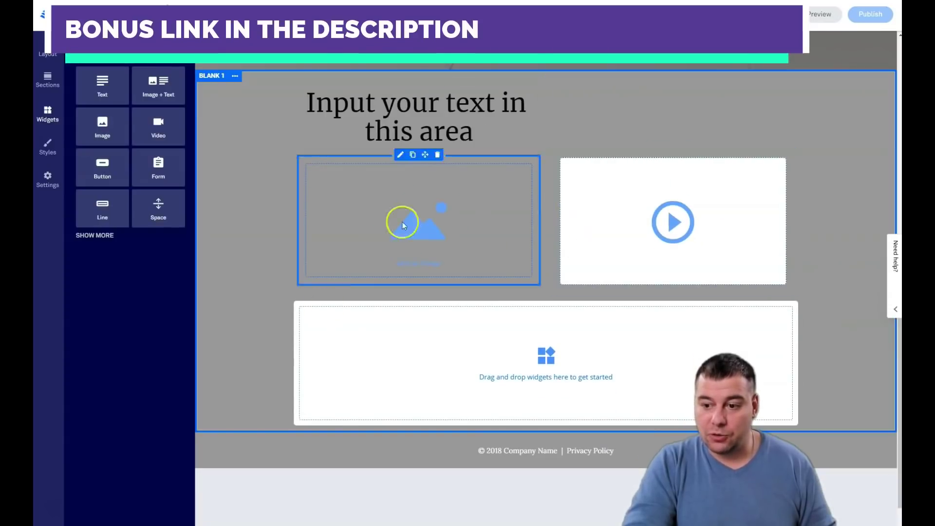
pyautogui.click(434, 393)
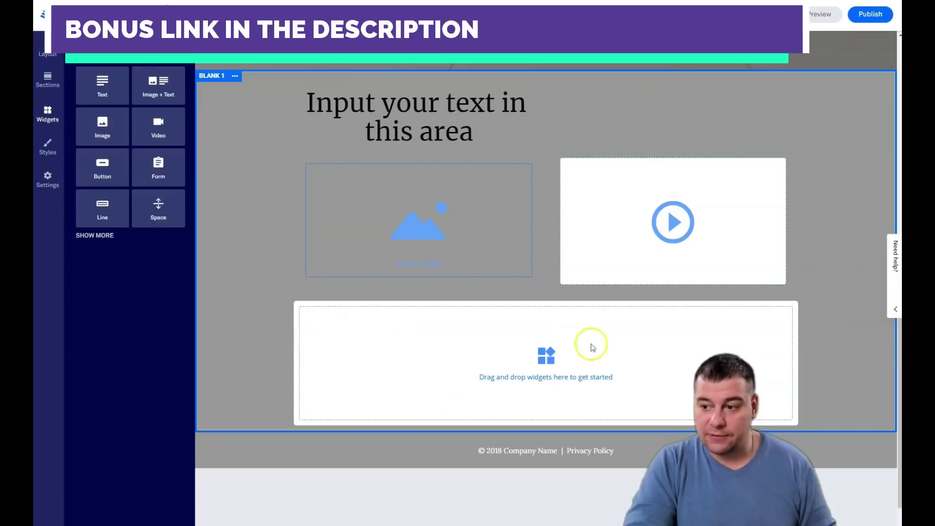
# Delete the whole Blank 1 section from the page and close the widget list
pyautogui.click(235, 77)
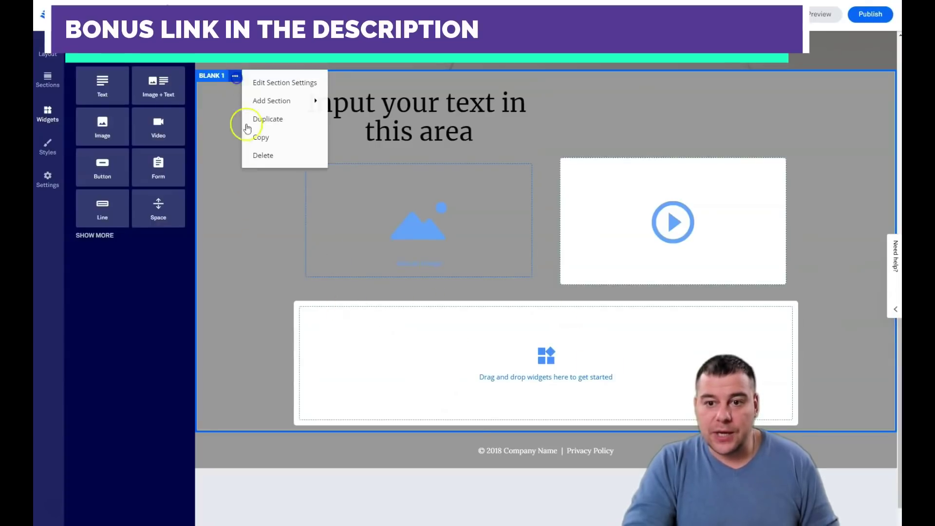
pyautogui.click(257, 155)
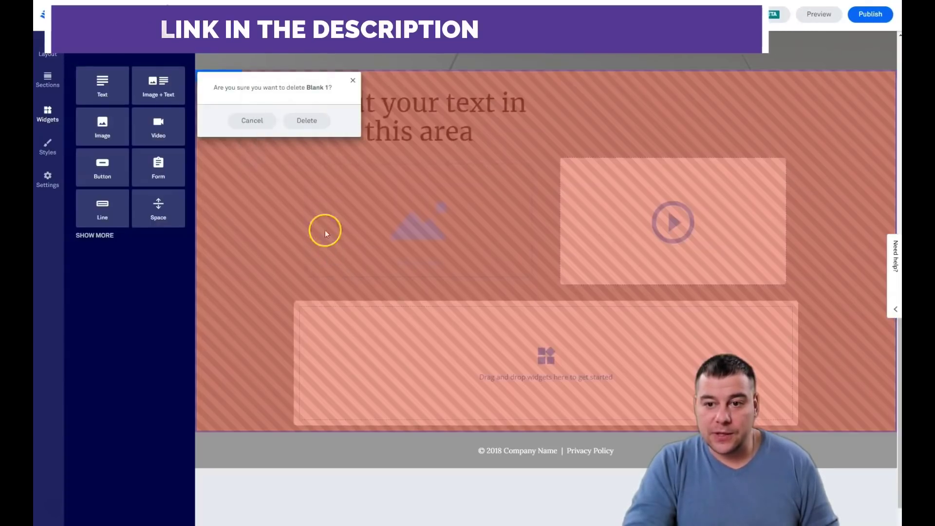
pyautogui.click(307, 119)
pyautogui.click(181, 50)
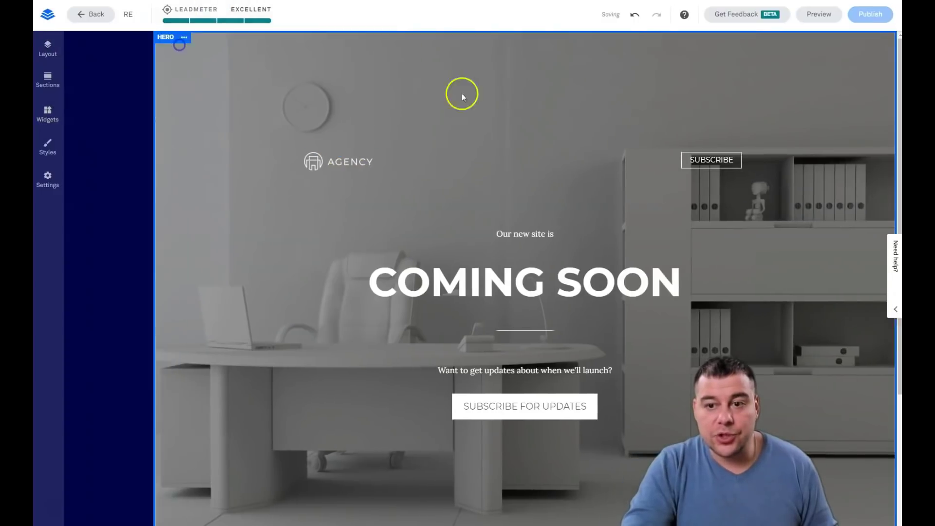
# Open the Hero section's settings and bring up the image chooser for its background
pyautogui.scroll(-4, 236, 381)
pyautogui.scroll(4, 305, 352)
pyautogui.click(95, 39)
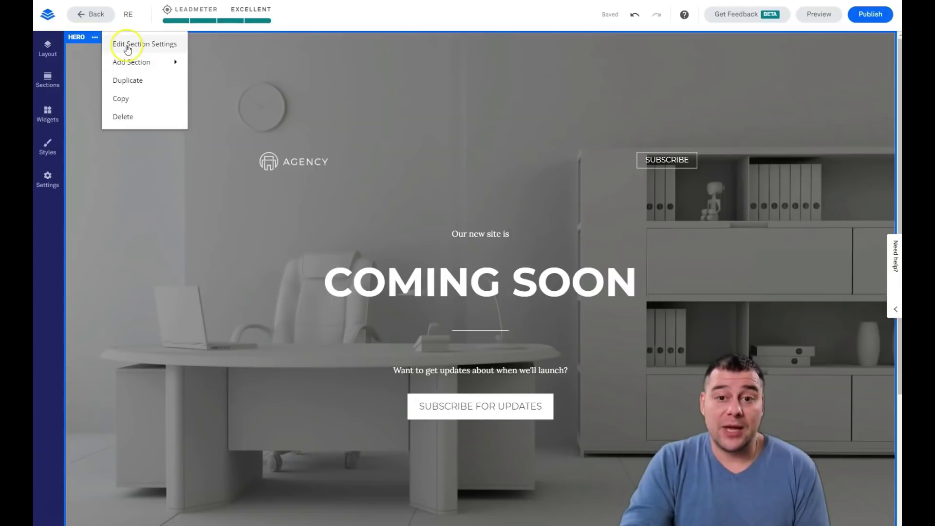
pyautogui.moveTo(138, 63)
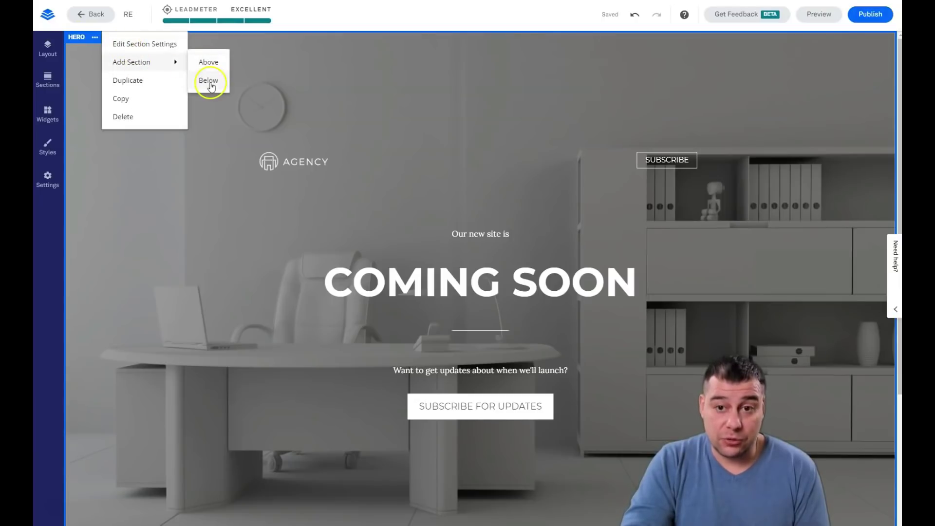
pyautogui.click(101, 40)
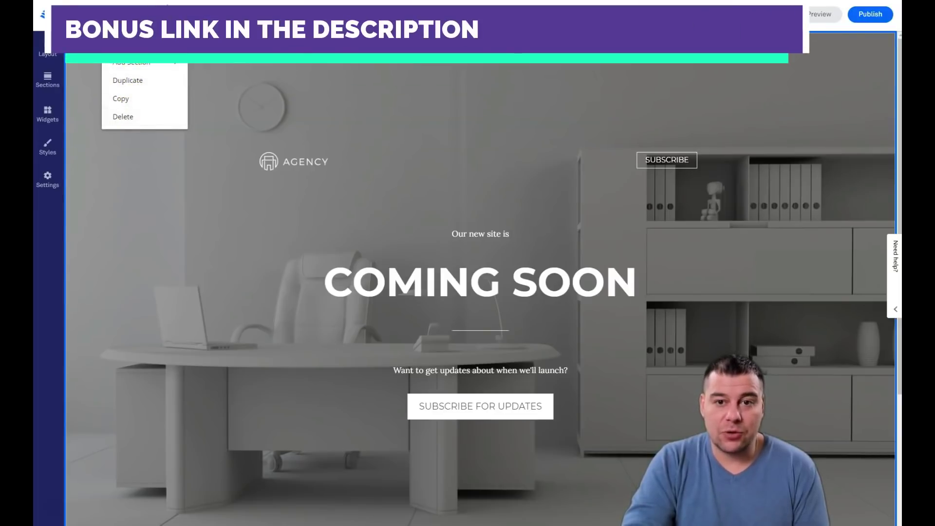
pyautogui.click(192, 51)
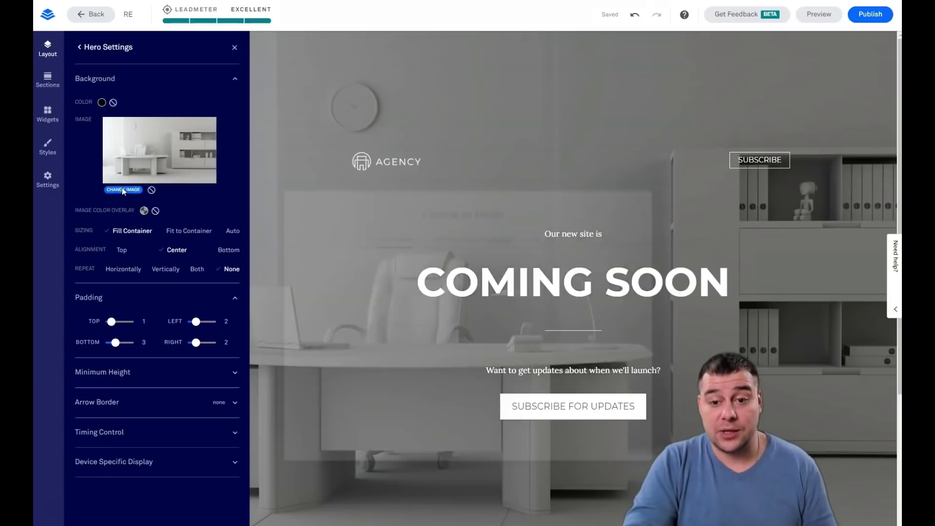
pyautogui.click(122, 190)
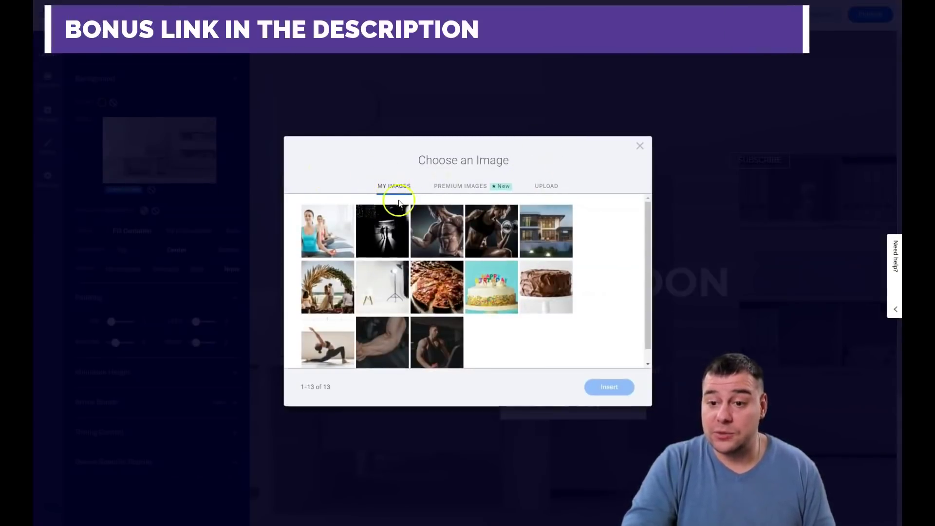
# Search the premium images for "reAL ESTATE" and browse the results for a possible background
pyautogui.click(459, 189)
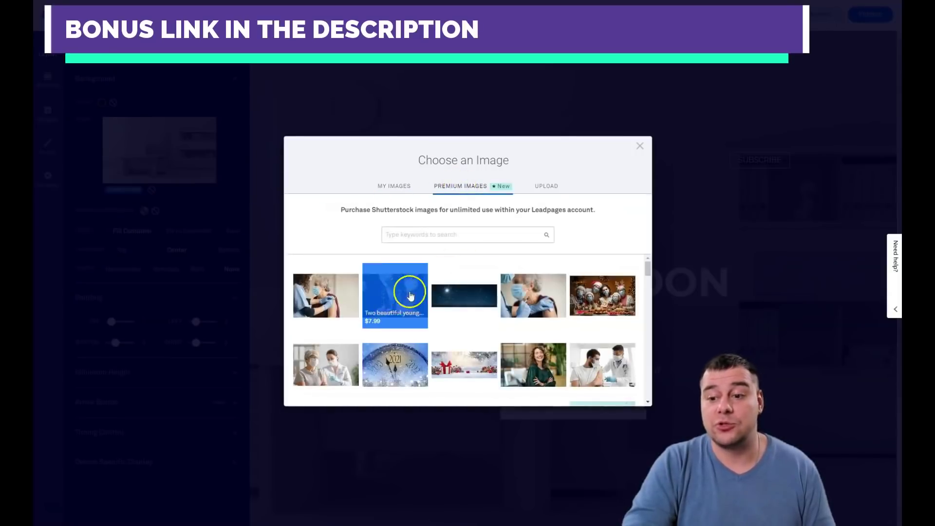
pyautogui.scroll(-5, 412, 285)
pyautogui.click(416, 233)
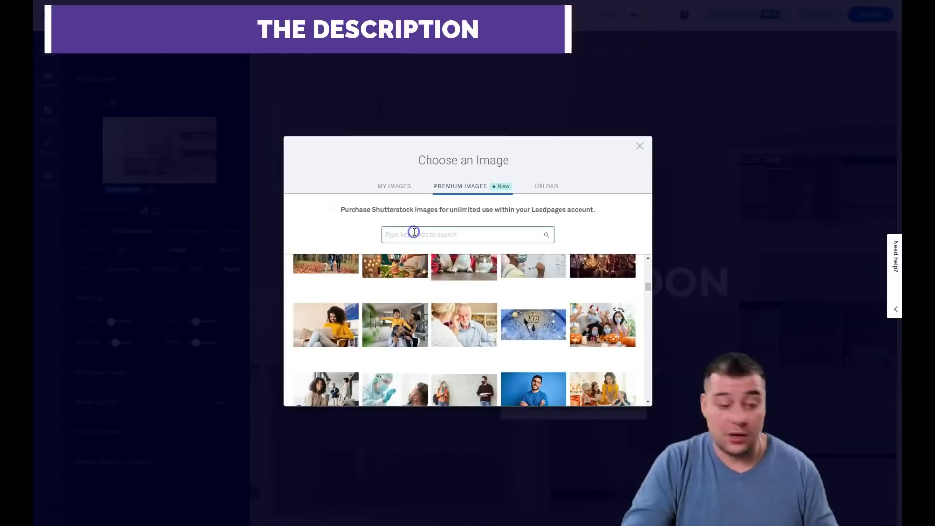
pyautogui.write('reAL ESTATE')
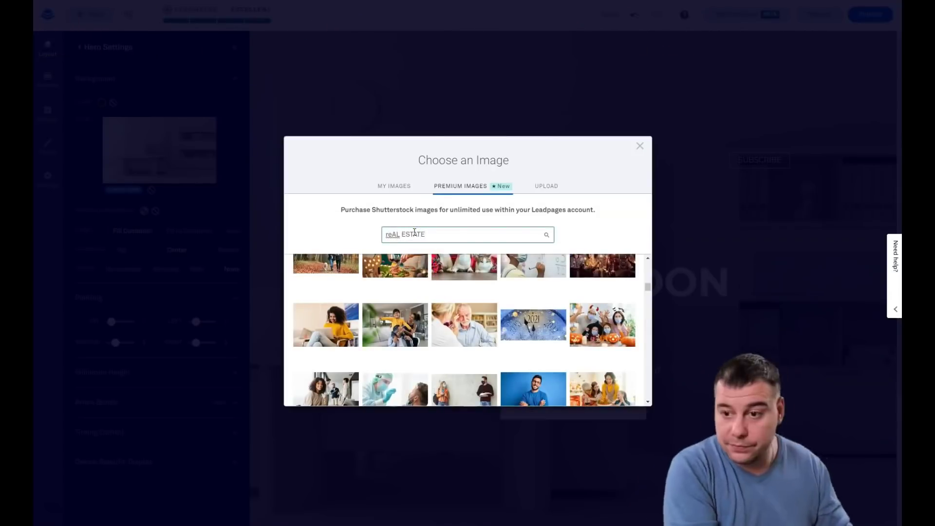
pyautogui.press('Return')
pyautogui.scroll(-3, 560, 312)
pyautogui.scroll(2, 533, 324)
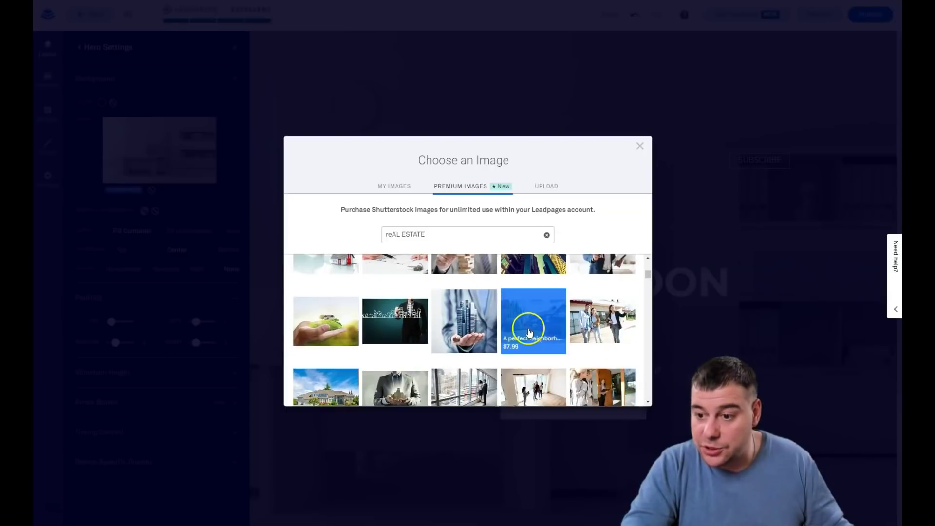
pyautogui.scroll(-4, 530, 332)
pyautogui.scroll(-4, 506, 321)
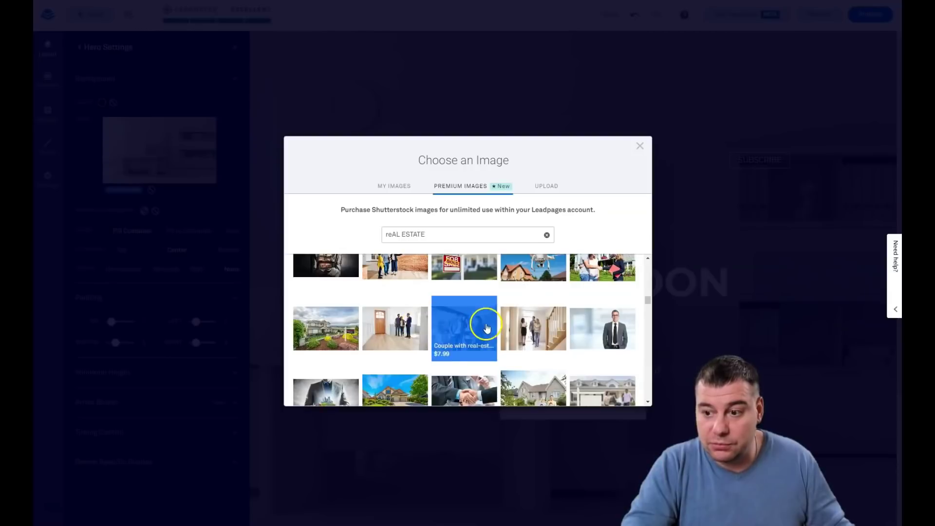
pyautogui.scroll(-4, 484, 317)
pyautogui.scroll(-4, 358, 303)
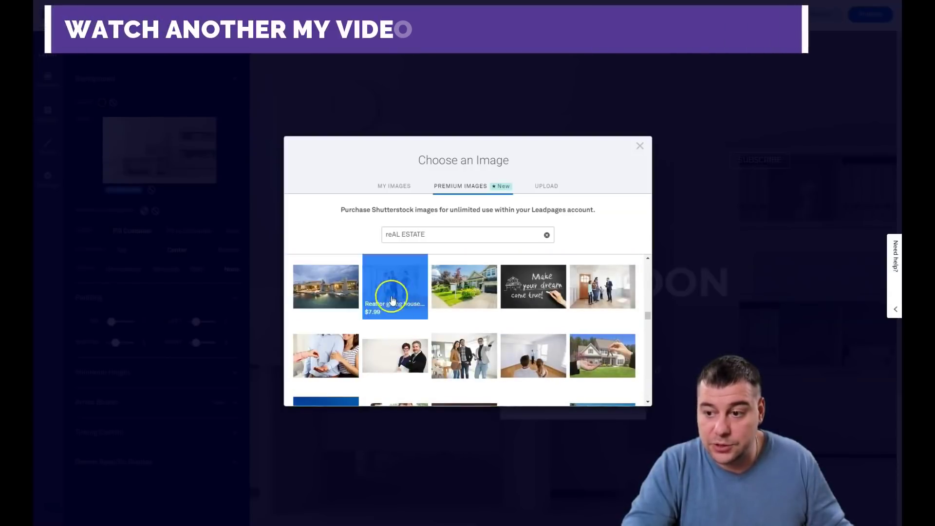
# Upload Modern-963-00433.jpg, insert it as the Hero section's background image and clear the image color overlay
pyautogui.click(547, 188)
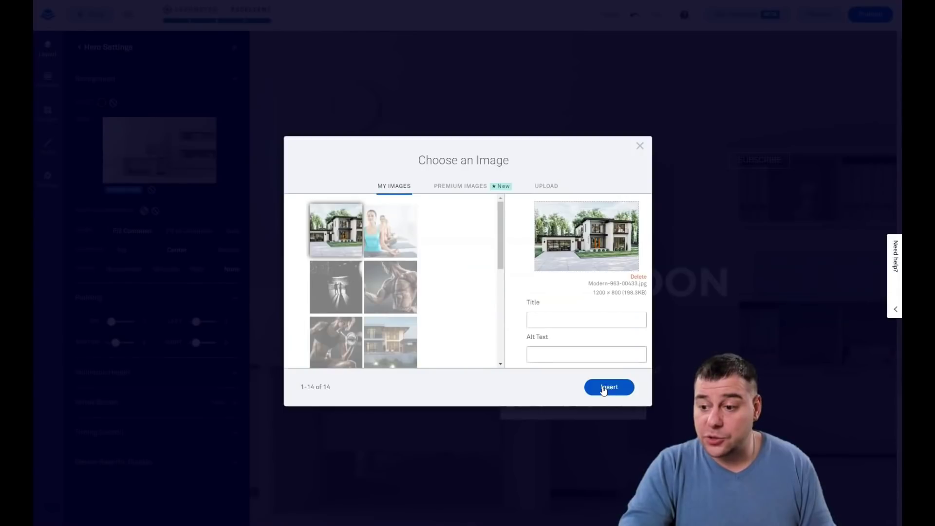
pyautogui.click(603, 390)
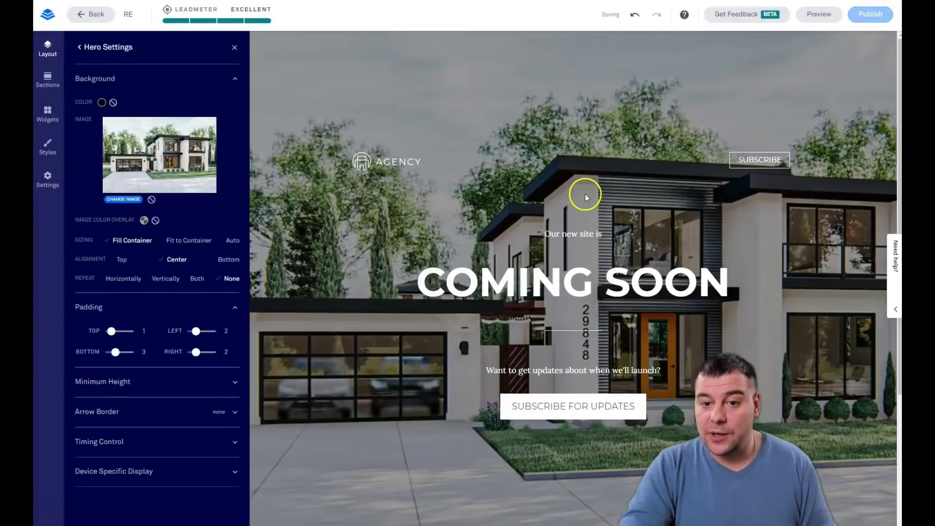
pyautogui.click(341, 178)
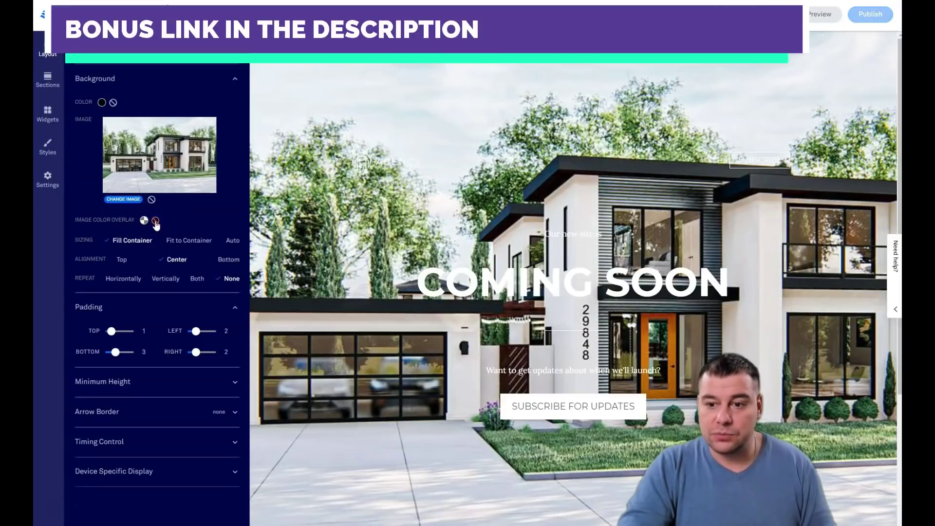
# Apply a custom blue (324BAA) color overlay at opacity 52 to the Hero section's background image
pyautogui.click(488, 245)
pyautogui.click(556, 281)
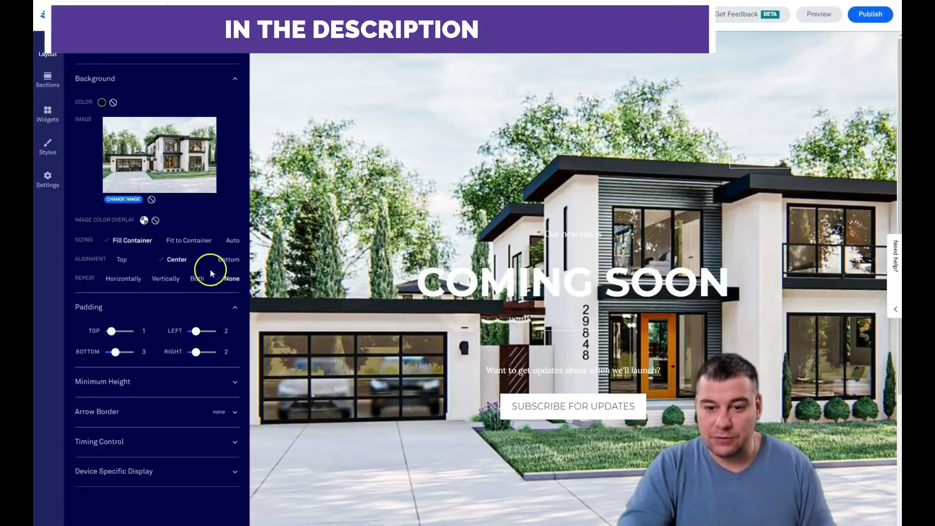
pyautogui.click(143, 221)
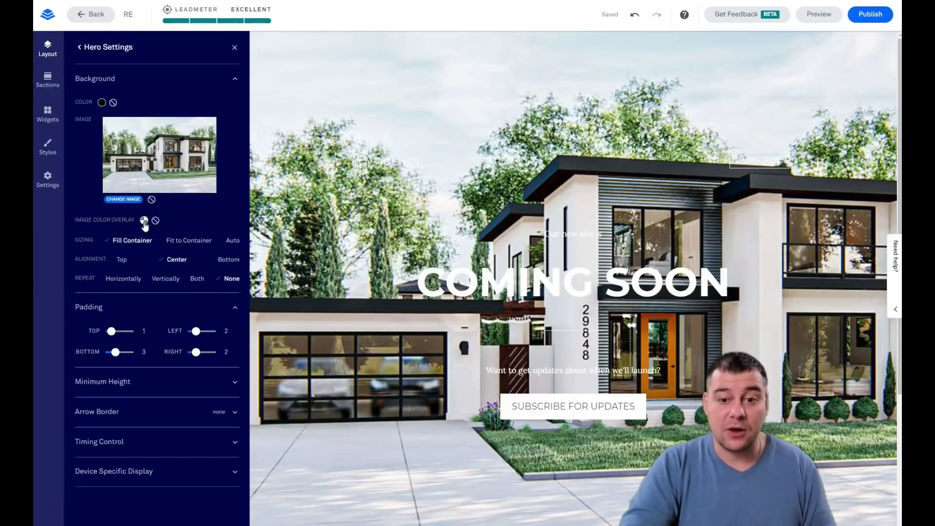
pyautogui.click(169, 291)
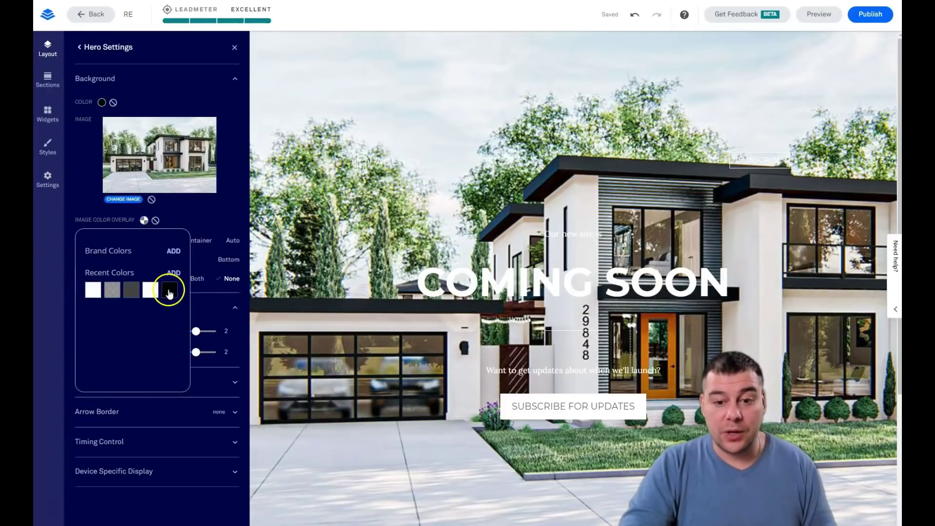
pyautogui.click(173, 273)
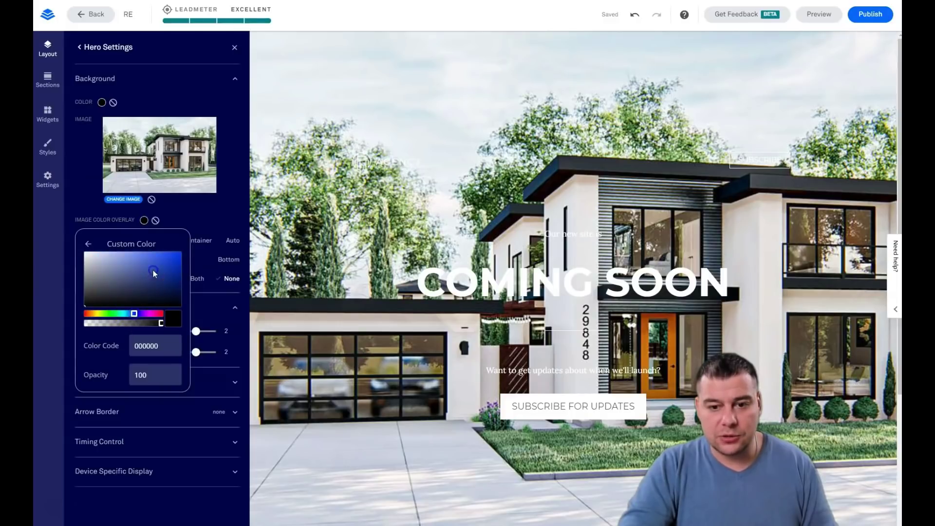
pyautogui.click(153, 270)
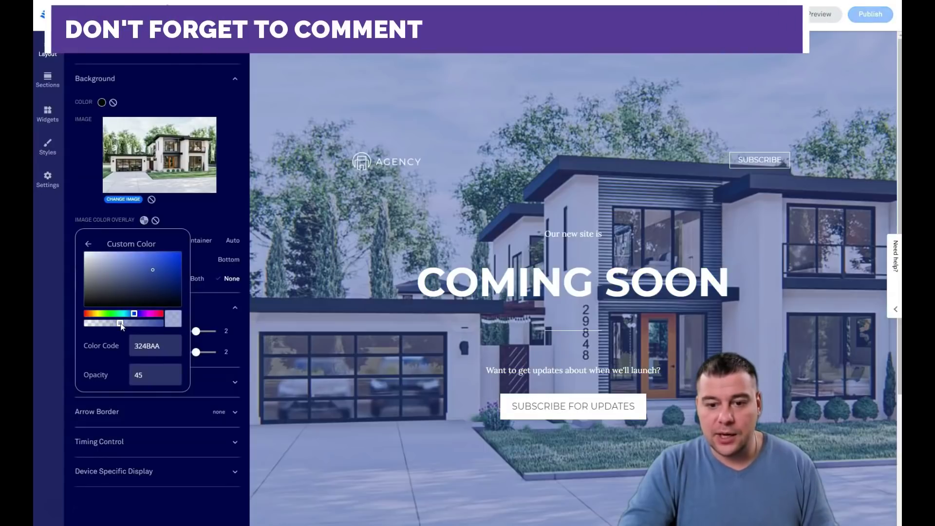
pyautogui.moveTo(121, 326); pyautogui.dragTo(126, 325)
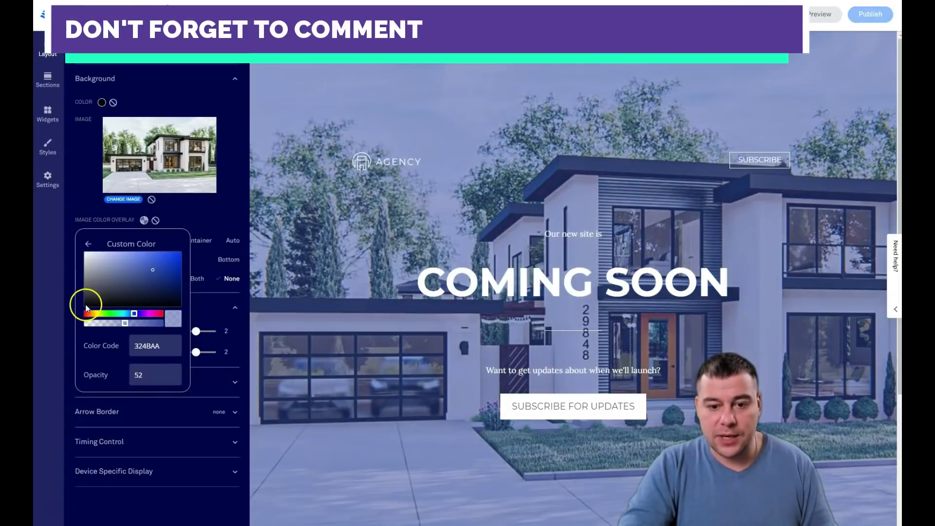
# Change the Hero image overlay to black (000000) at opacity 64 and close the Hero settings
pyautogui.click(86, 306)
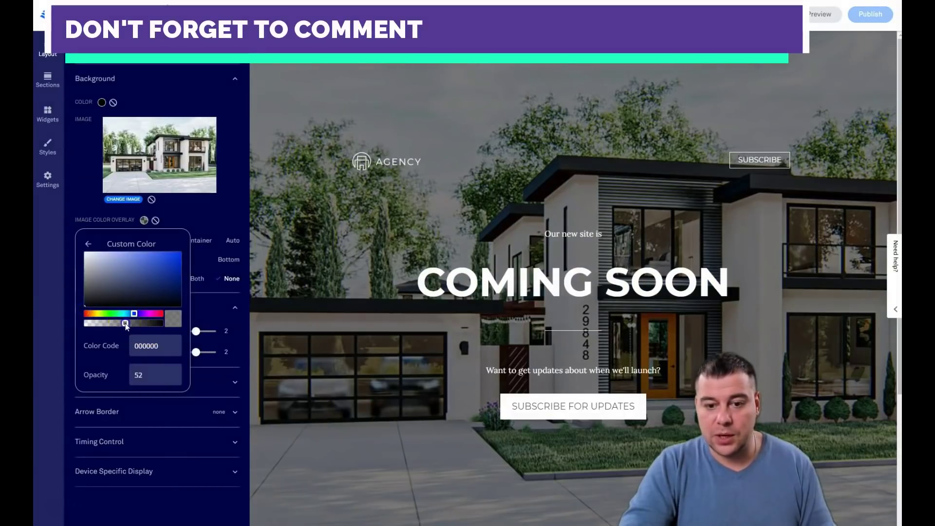
pyautogui.moveTo(129, 323); pyautogui.dragTo(135, 323)
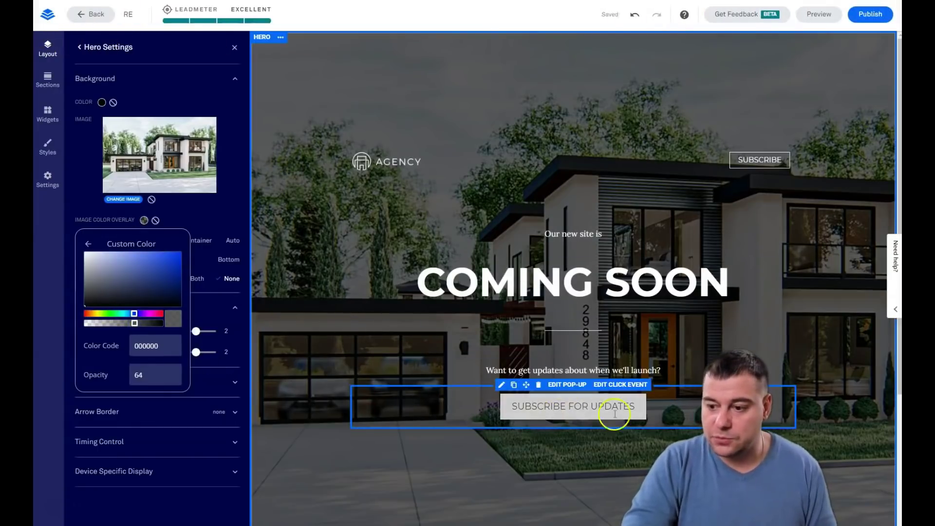
pyautogui.click(289, 126)
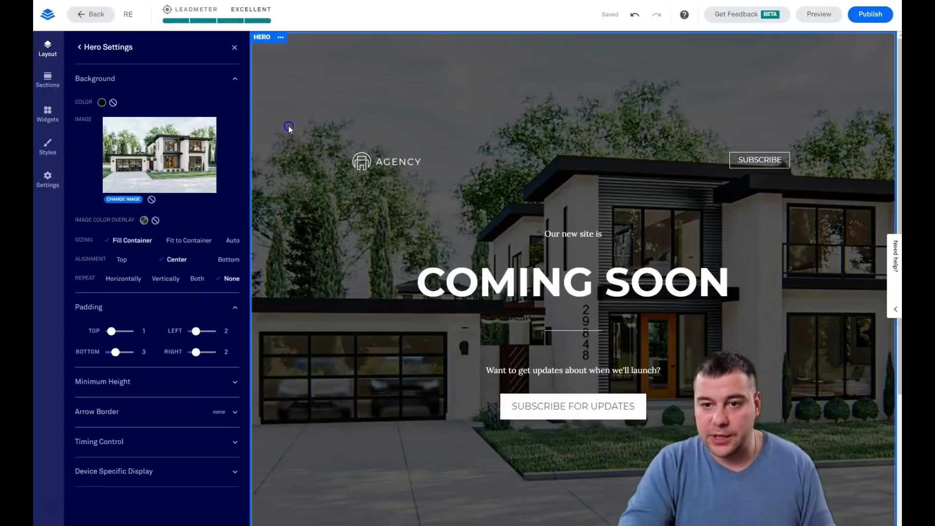
pyautogui.click(234, 48)
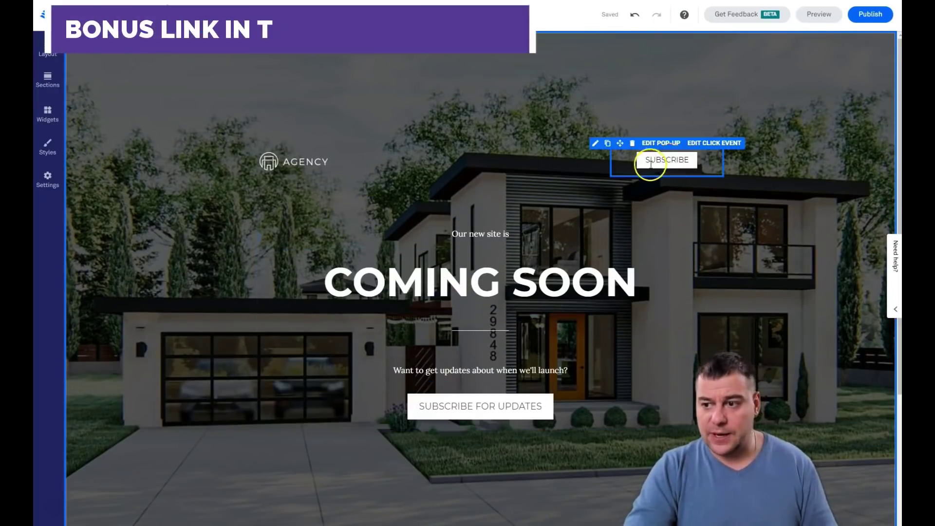
# Increase the COMING SOON heading's text size to 9 and finish editing the text
pyautogui.click(479, 283)
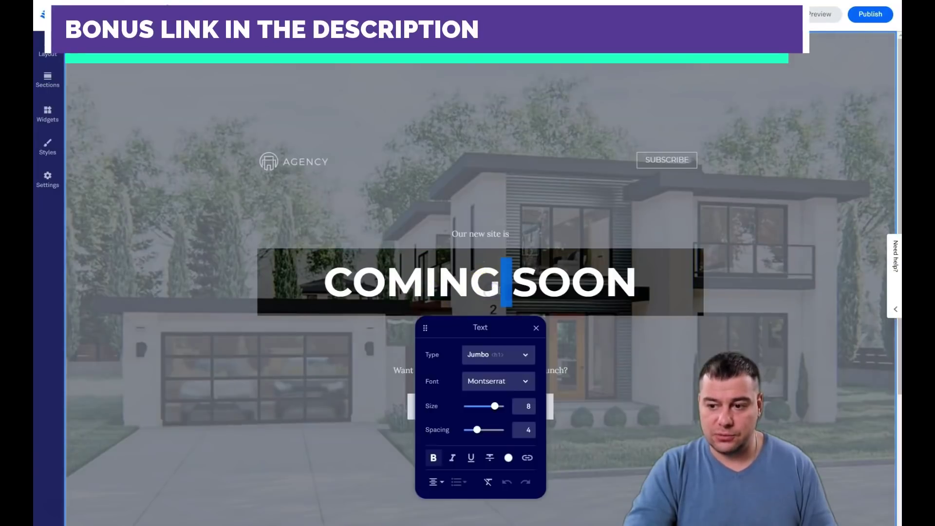
pyautogui.moveTo(635, 289); pyautogui.dragTo(305, 283)
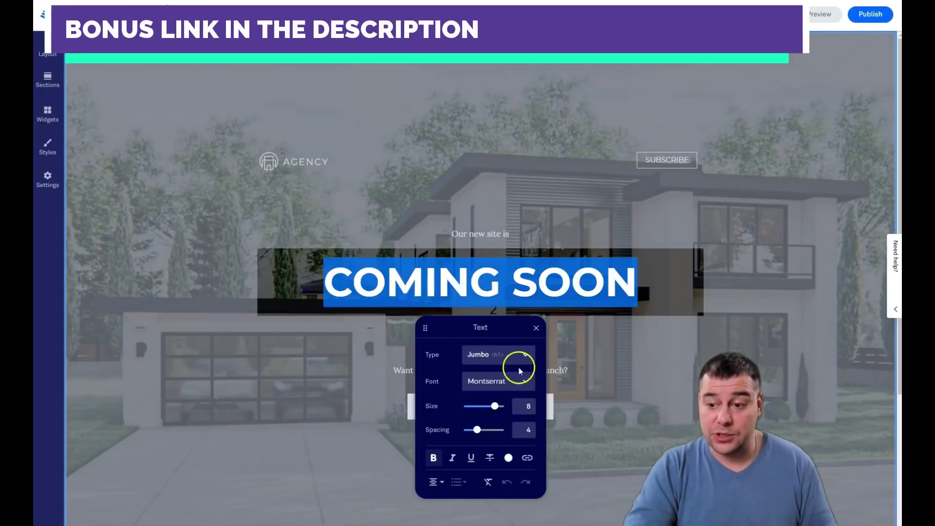
pyautogui.moveTo(497, 409); pyautogui.dragTo(501, 410)
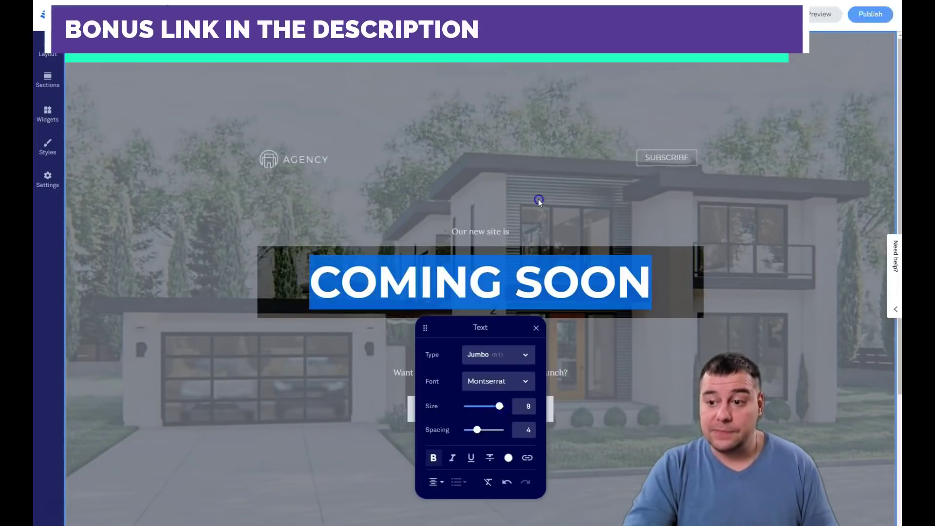
pyautogui.click(652, 158)
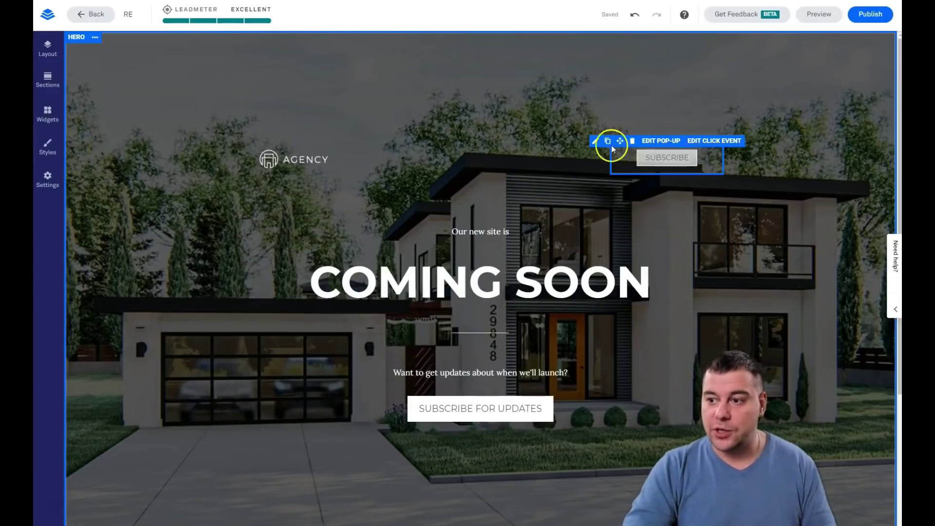
pyautogui.click(632, 130)
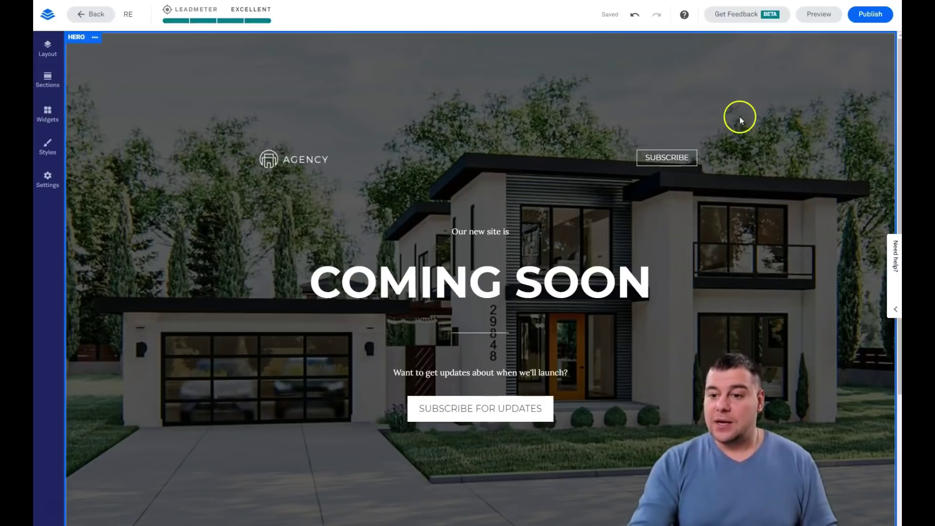
# Try the SUBSCRIBE button's Full Width option and its left and right alignments, ending on centered alignment
pyautogui.moveTo(663, 162)
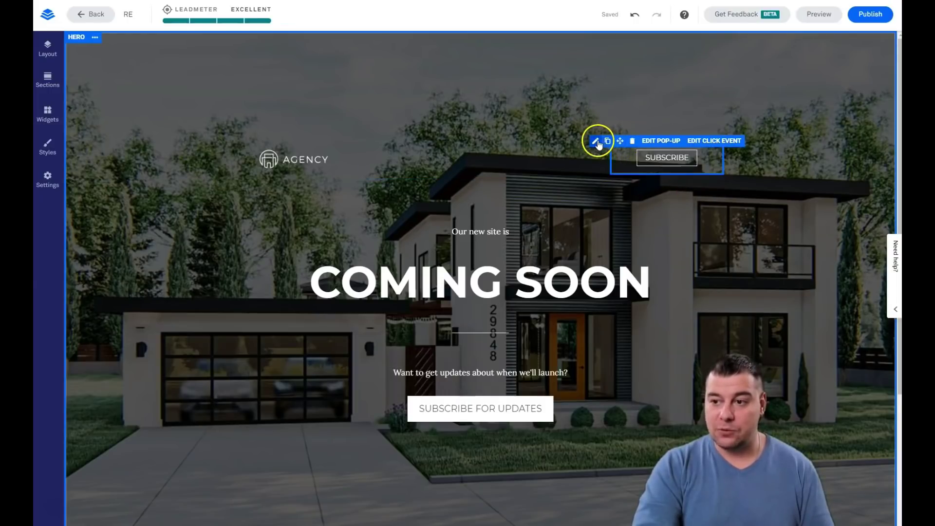
pyautogui.click(596, 141)
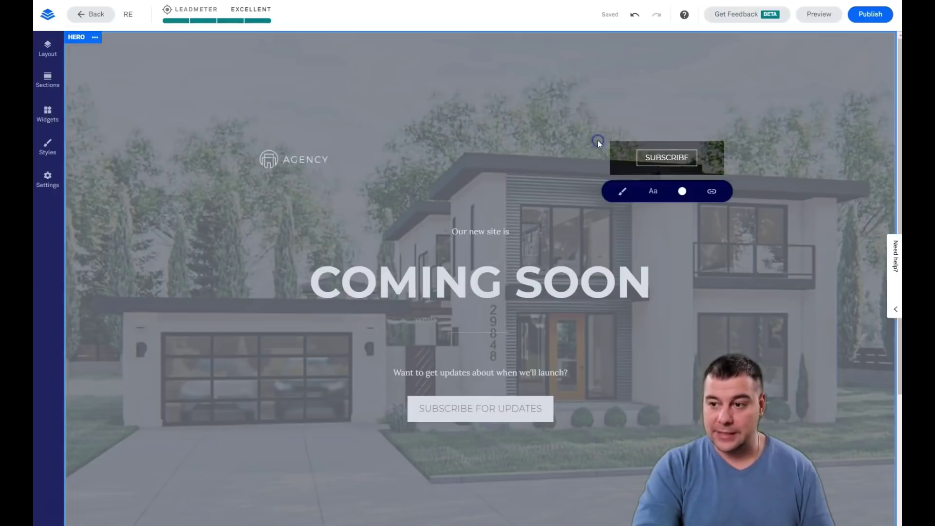
pyautogui.click(623, 194)
pyautogui.click(652, 235)
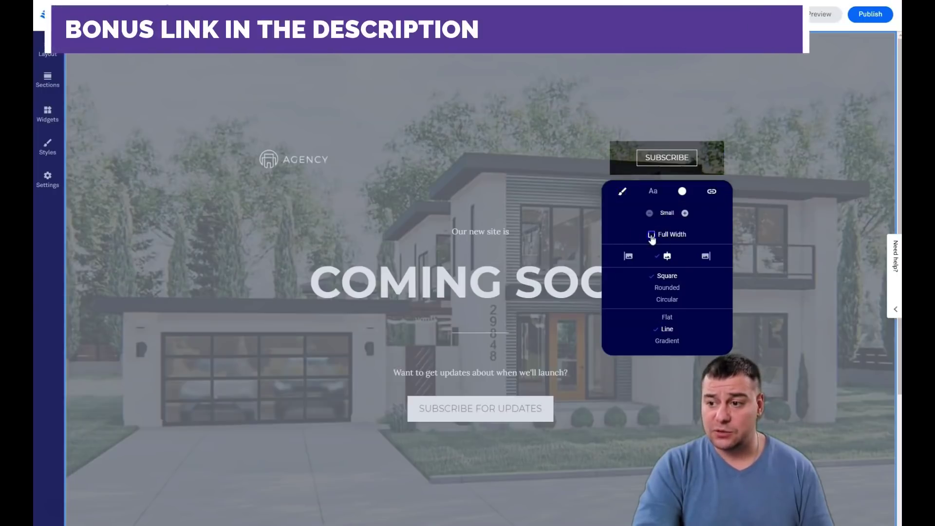
pyautogui.click(651, 235)
pyautogui.click(628, 257)
pyautogui.click(708, 258)
pyautogui.click(667, 256)
# Try rounded and circular corners and the Flat and Gradient styles on the SUBSCRIBE button, ending with Square and Line
pyautogui.click(665, 288)
pyautogui.moveTo(654, 317)
pyautogui.mouseDown()
pyautogui.moveTo(680, 318)
pyautogui.moveTo(636, 320)
pyautogui.mouseUp()
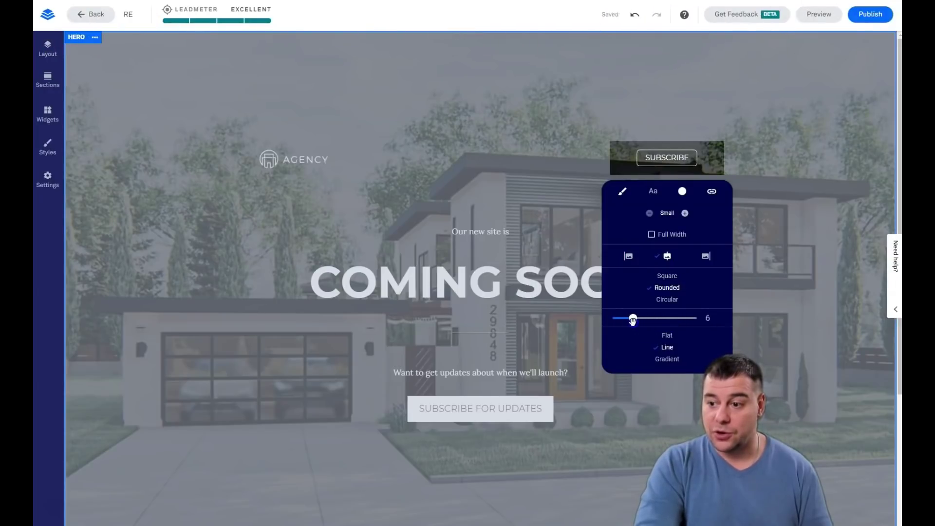
pyautogui.click(665, 299)
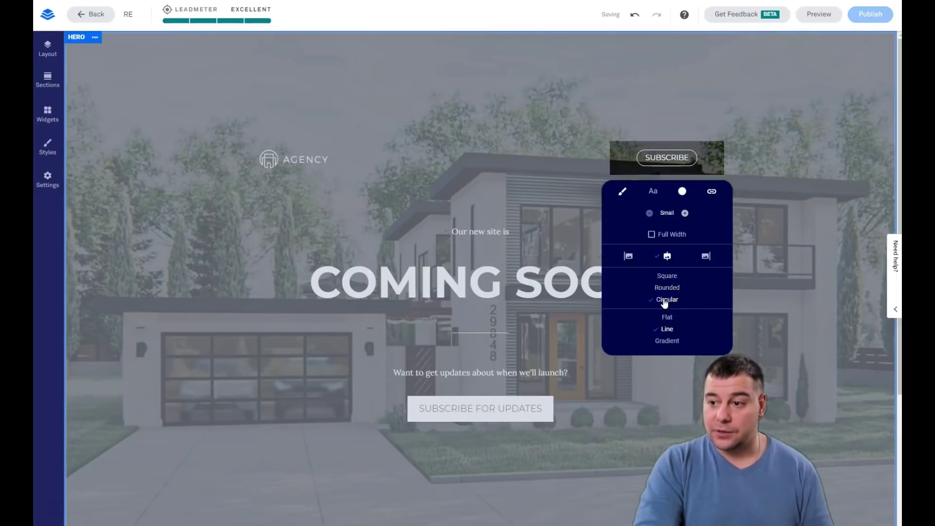
pyautogui.click(668, 317)
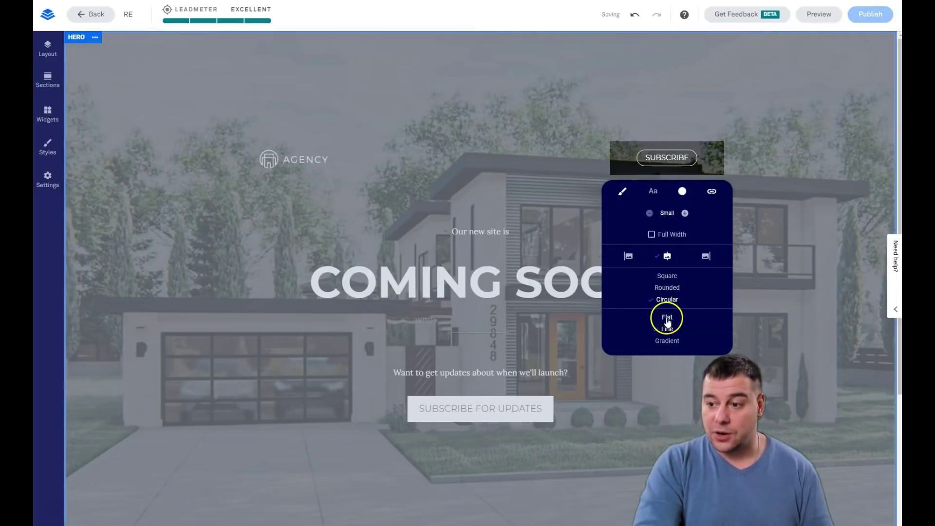
pyautogui.click(667, 330)
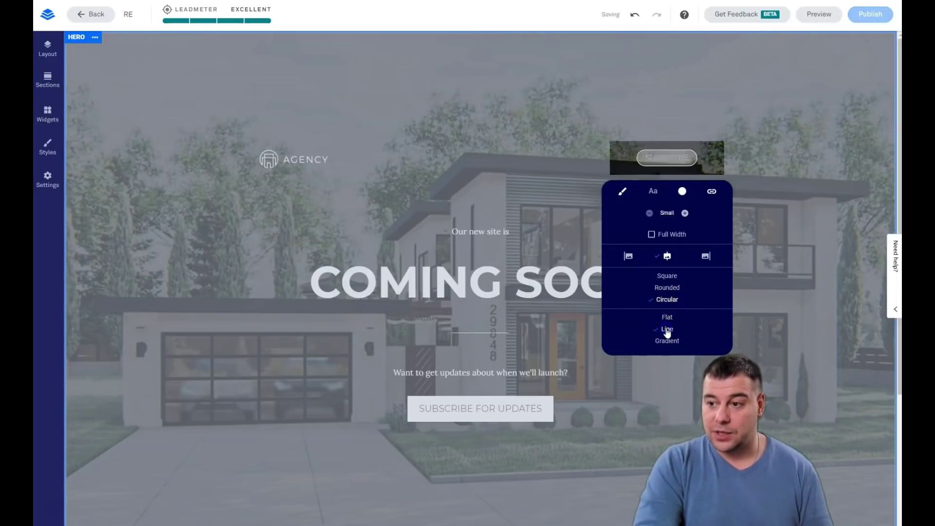
pyautogui.click(668, 341)
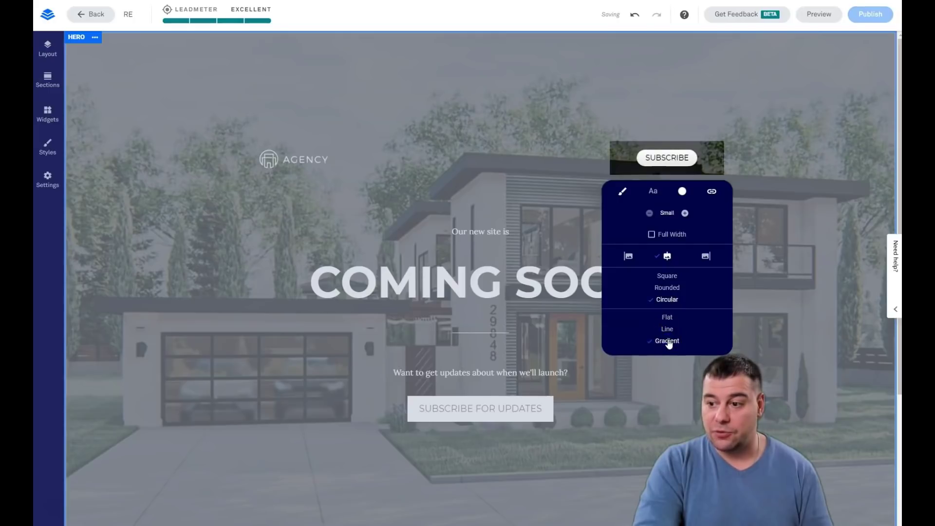
pyautogui.click(669, 330)
pyautogui.click(666, 275)
pyautogui.click(668, 328)
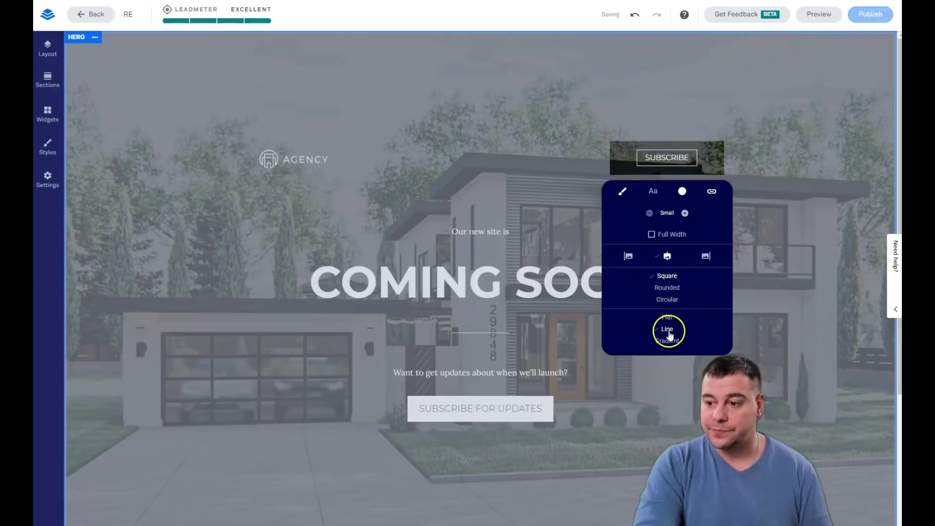
pyautogui.click(540, 179)
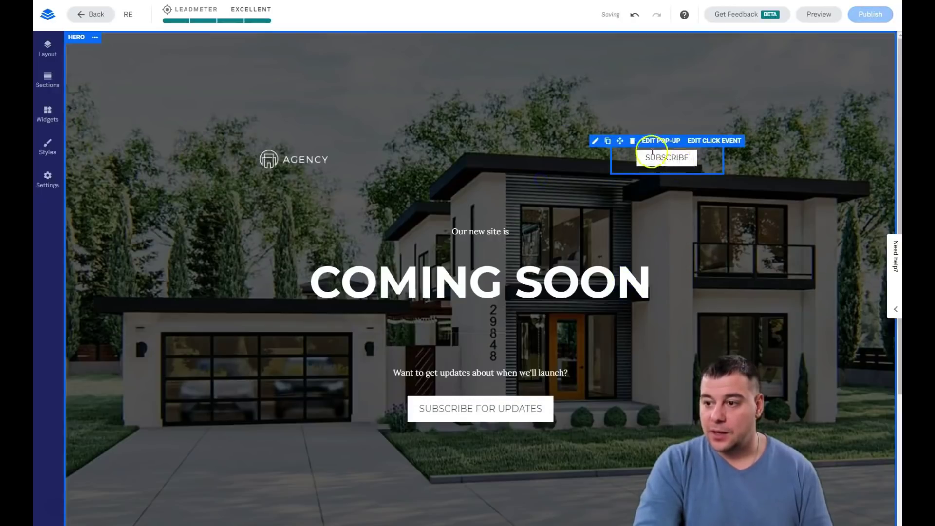
# Review the background and hover text color settings of the SUBSCRIBE button
pyautogui.click(596, 140)
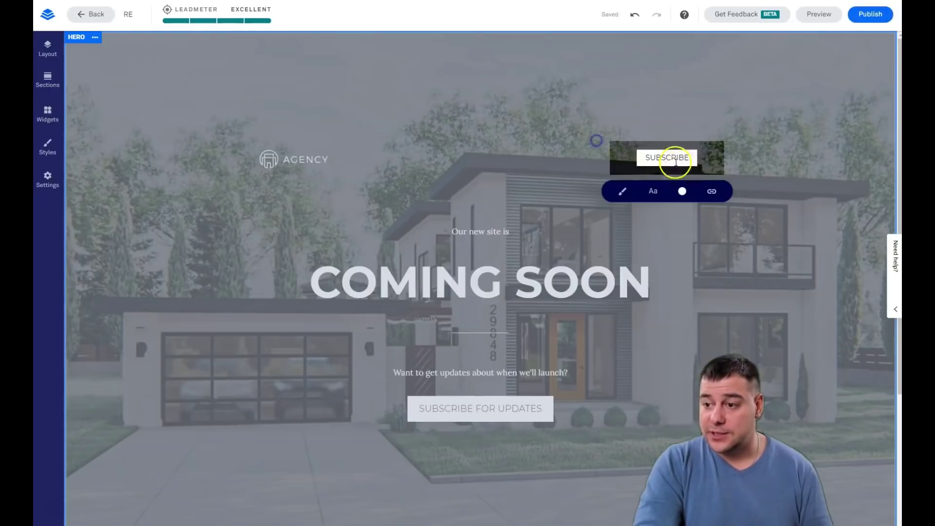
pyautogui.click(681, 191)
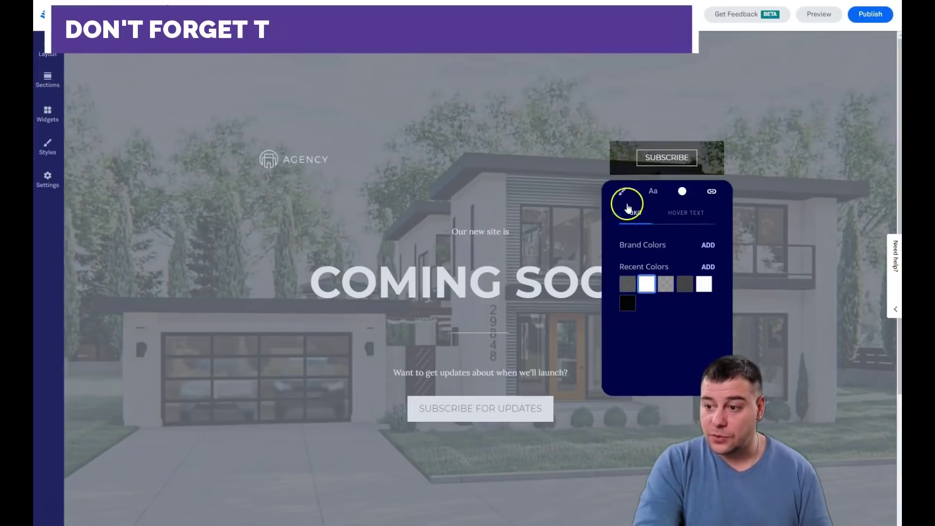
pyautogui.click(684, 214)
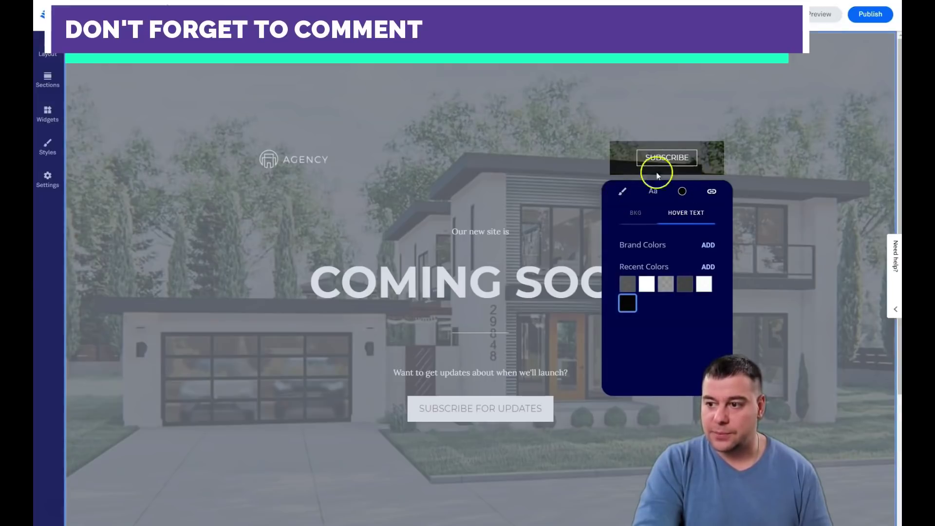
pyautogui.click(687, 161)
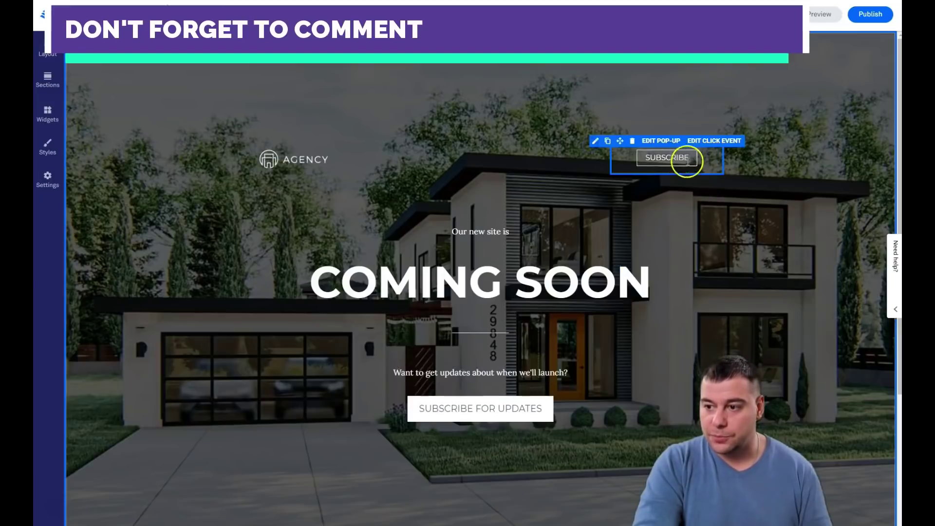
# Review the SUBSCRIBE button's click event options and open its linked Site Updates Subscription pop-up for editing
pyautogui.click(709, 141)
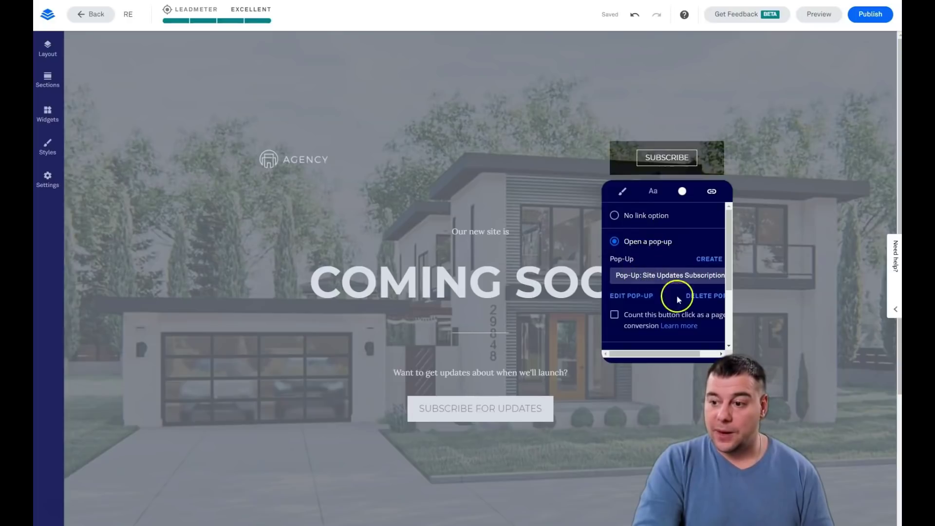
pyautogui.scroll(-2, 673, 275)
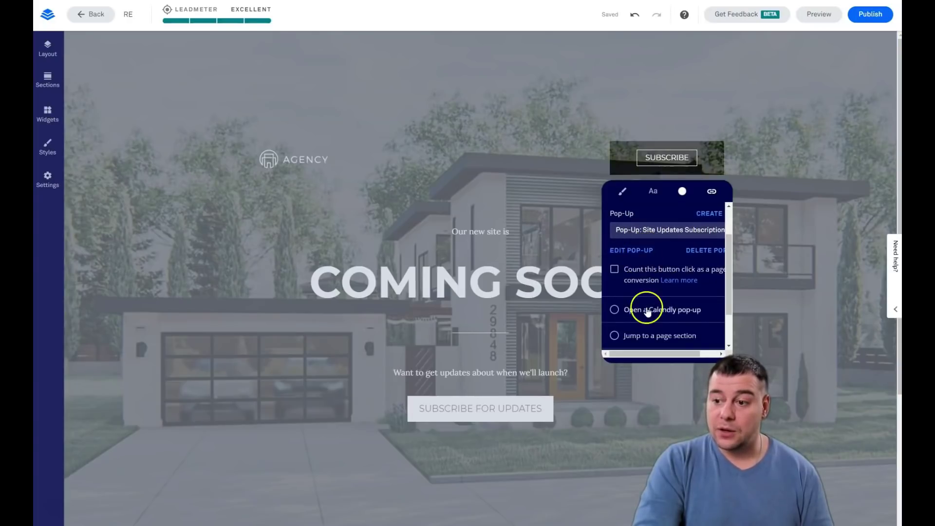
pyautogui.scroll(-2, 662, 309)
pyautogui.scroll(-2, 689, 292)
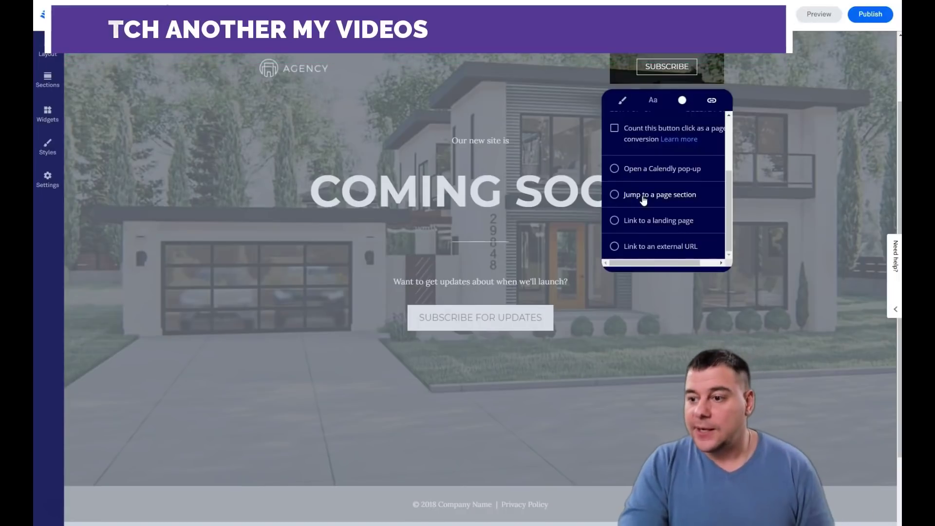
pyautogui.scroll(-1, 652, 230)
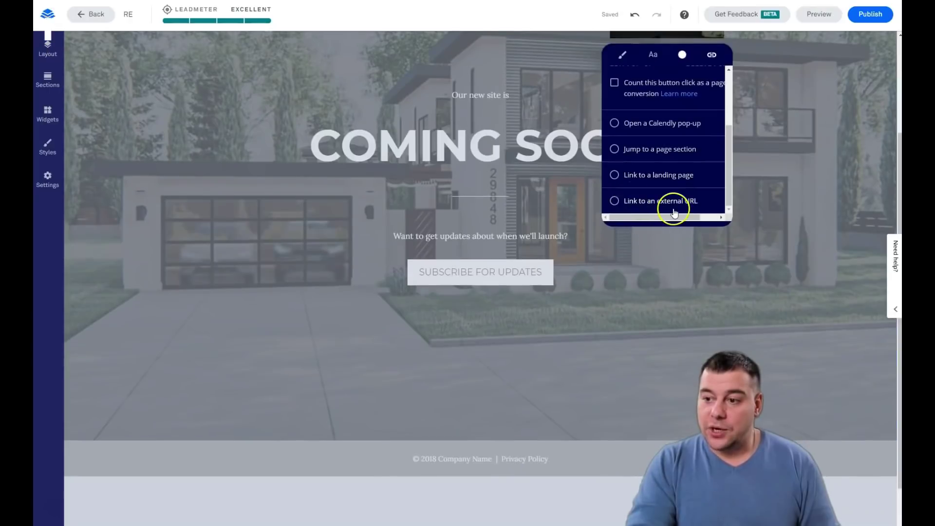
pyautogui.scroll(2, 666, 210)
pyautogui.scroll(3, 659, 184)
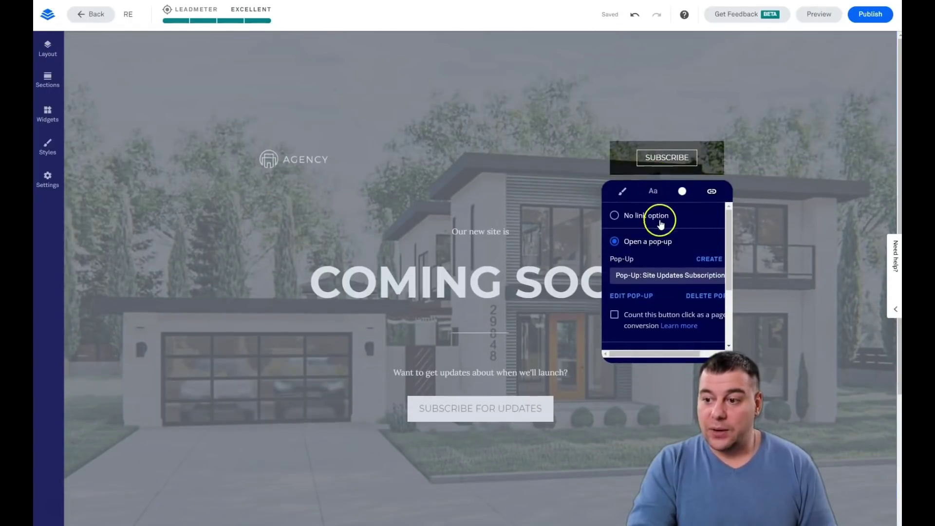
pyautogui.click(633, 294)
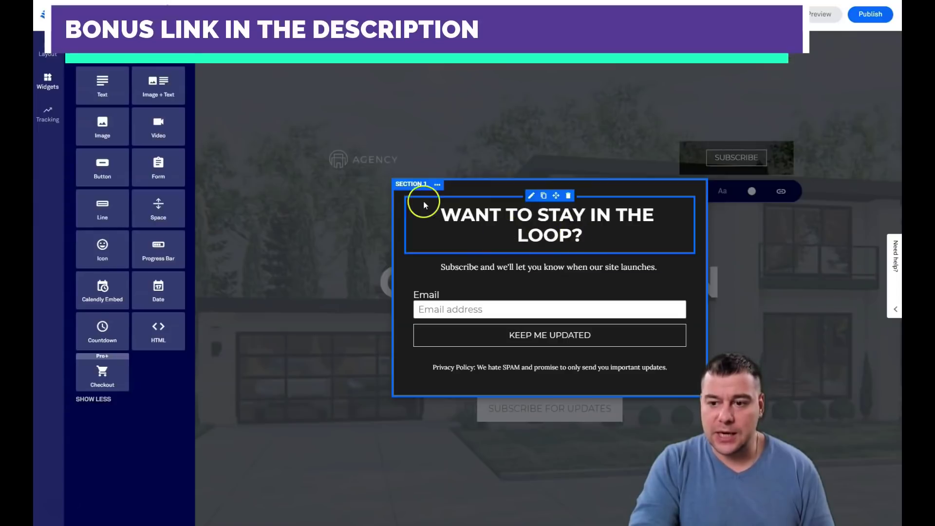
# Try white and dark gray as the pop-up section's background color, ending with black
pyautogui.click(437, 185)
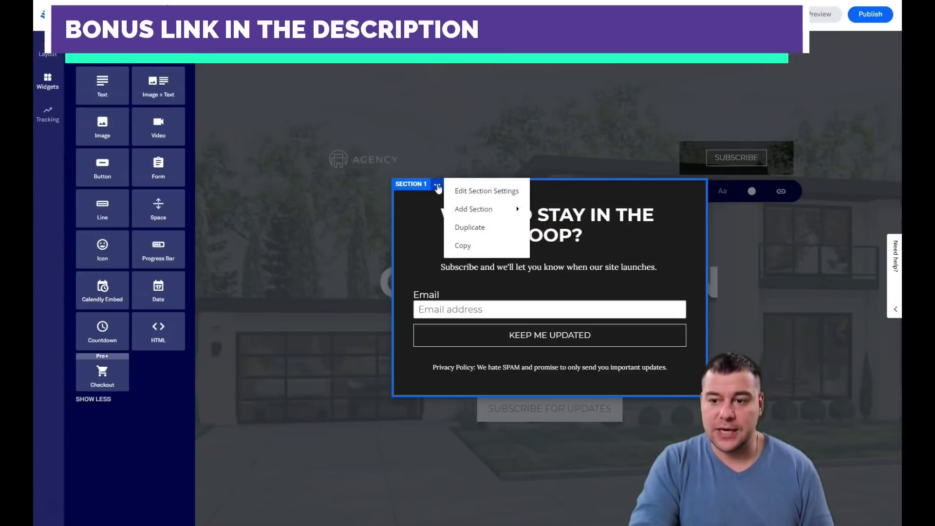
pyautogui.click(466, 190)
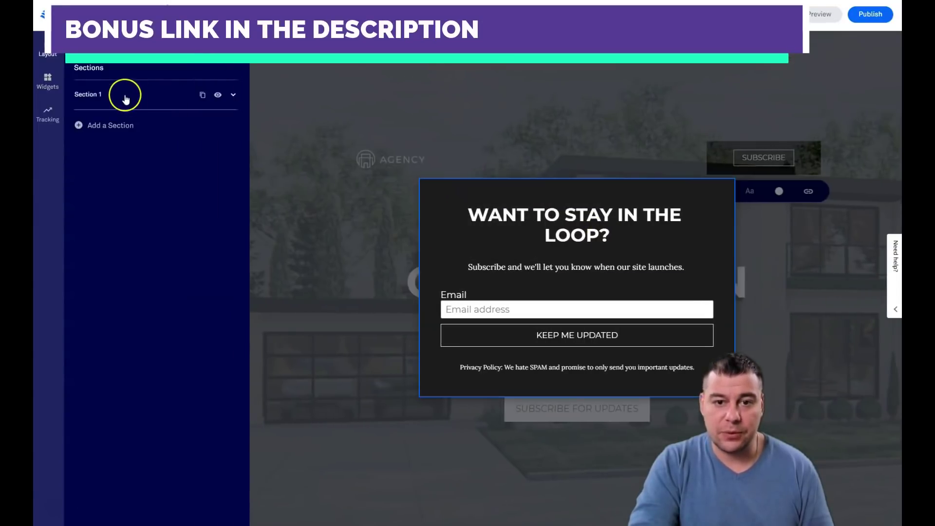
pyautogui.click(234, 95)
pyautogui.click(115, 115)
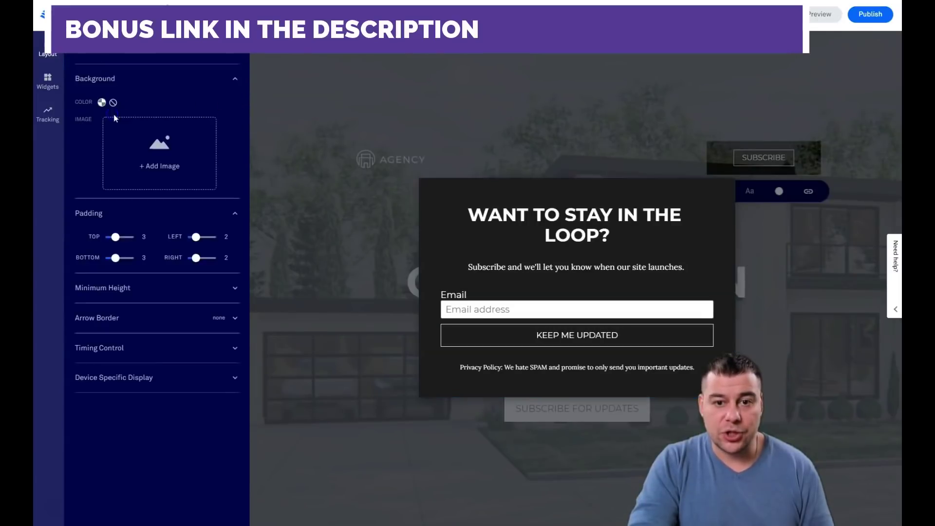
pyautogui.click(101, 102)
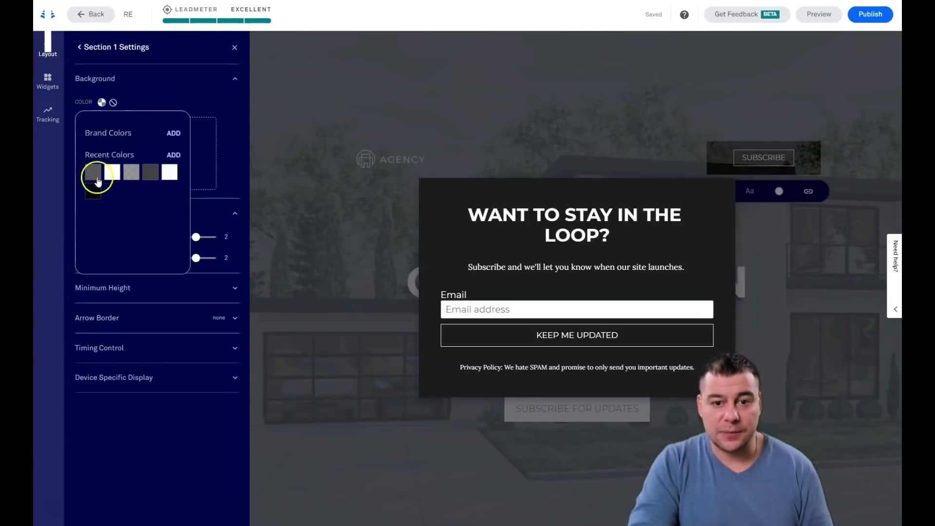
pyautogui.click(112, 172)
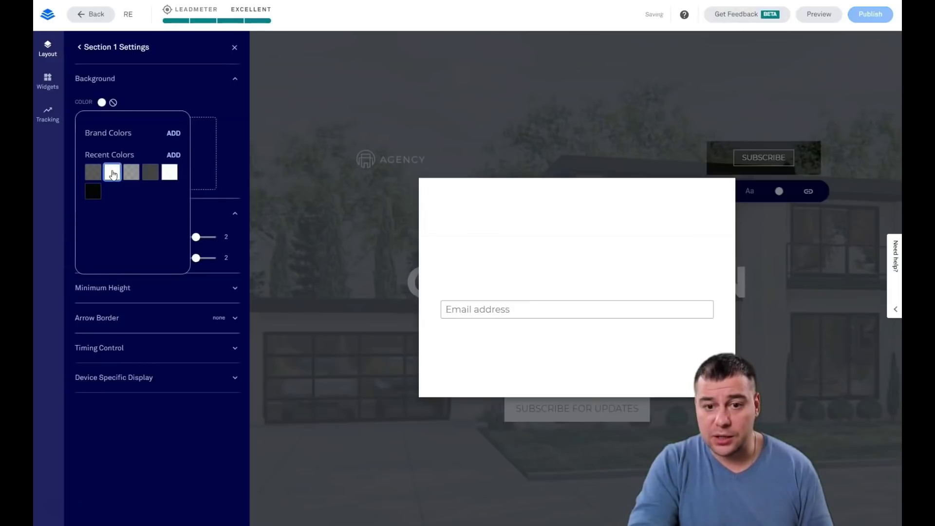
pyautogui.click(154, 179)
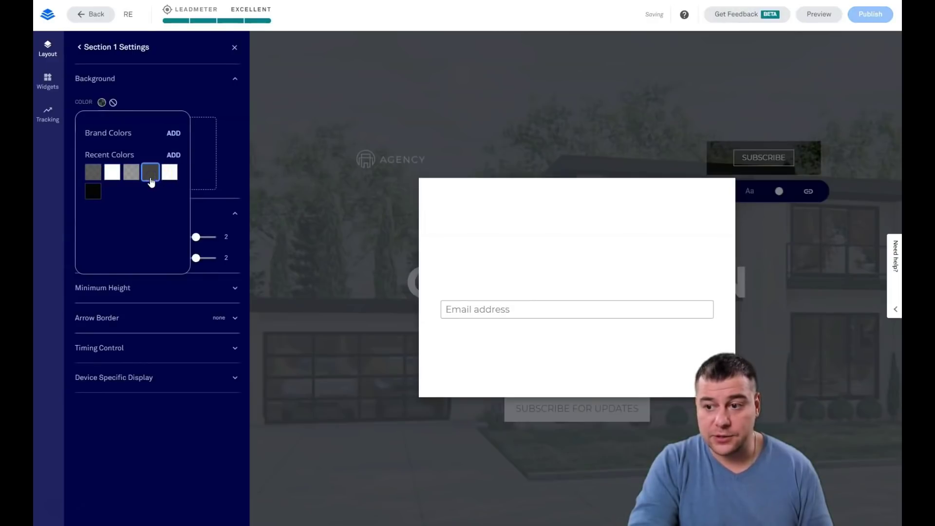
pyautogui.click(93, 191)
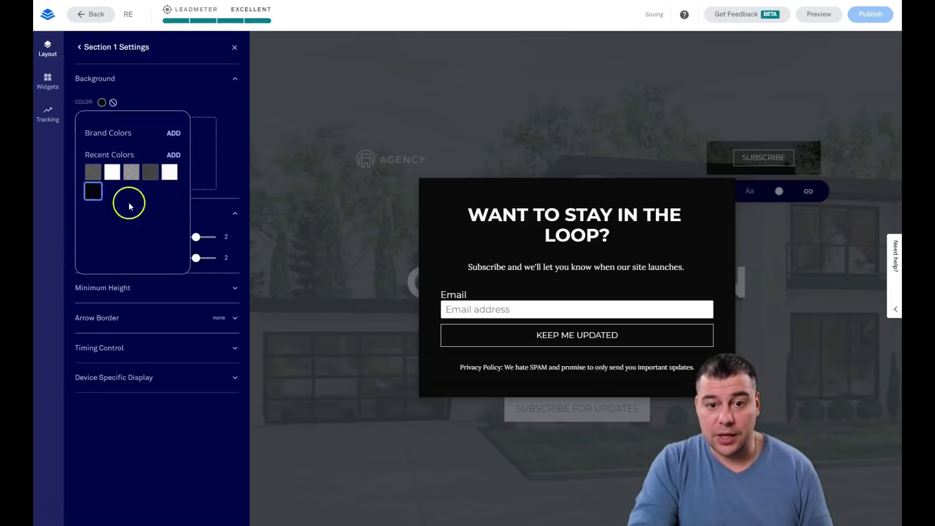
pyautogui.click(170, 90)
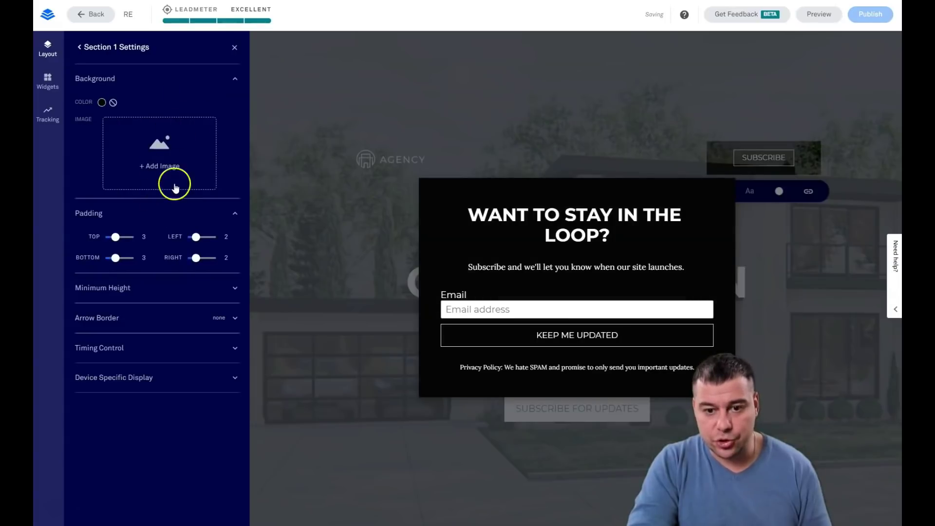
# Try minimum heights of 50% and 75% on the pop-up section, return it to Auto and close the section settings
pyautogui.click(234, 289)
pyautogui.click(193, 310)
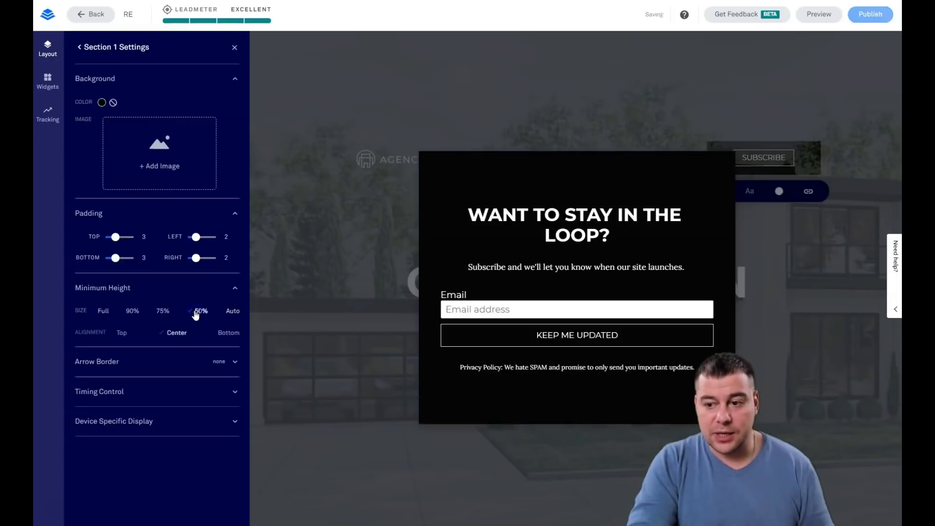
pyautogui.click(161, 311)
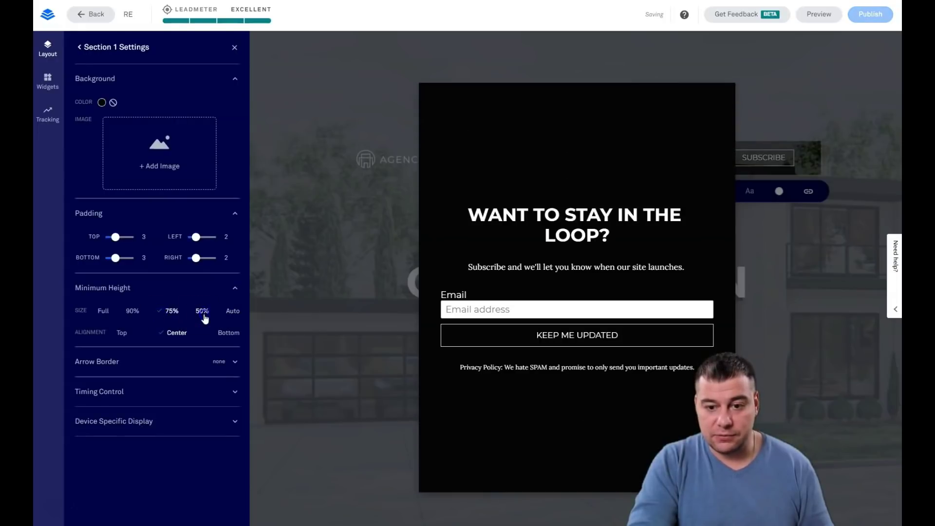
pyautogui.click(231, 312)
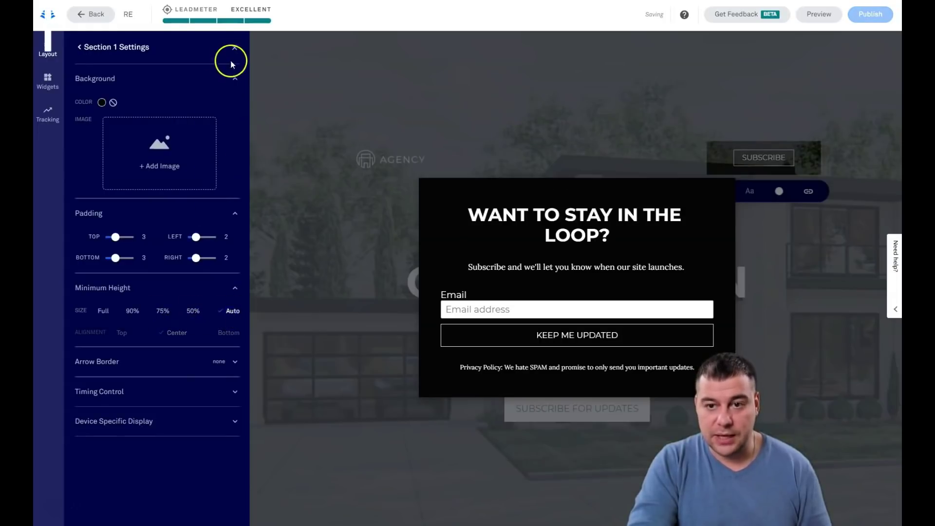
pyautogui.click(235, 47)
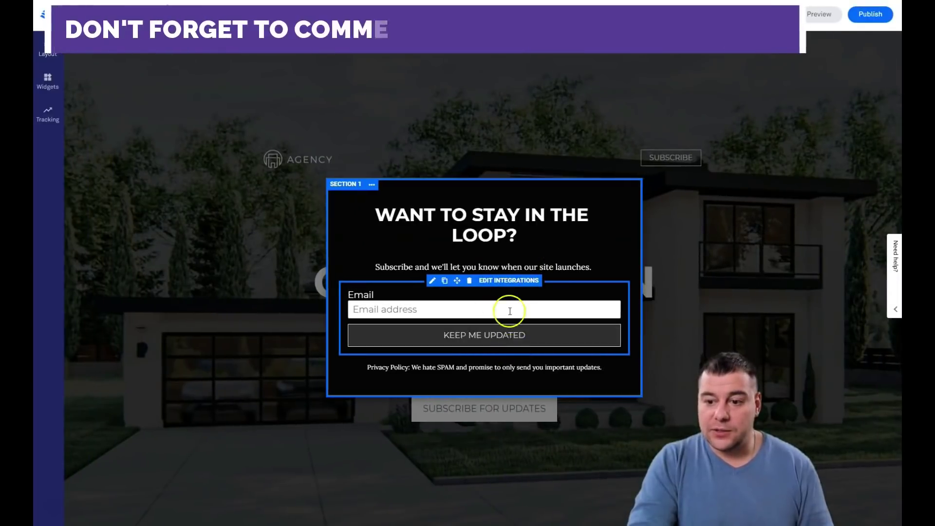
# Open the pop-up form's integration settings and review the Lead Notifications details and the options for adding an integration
pyautogui.click(502, 282)
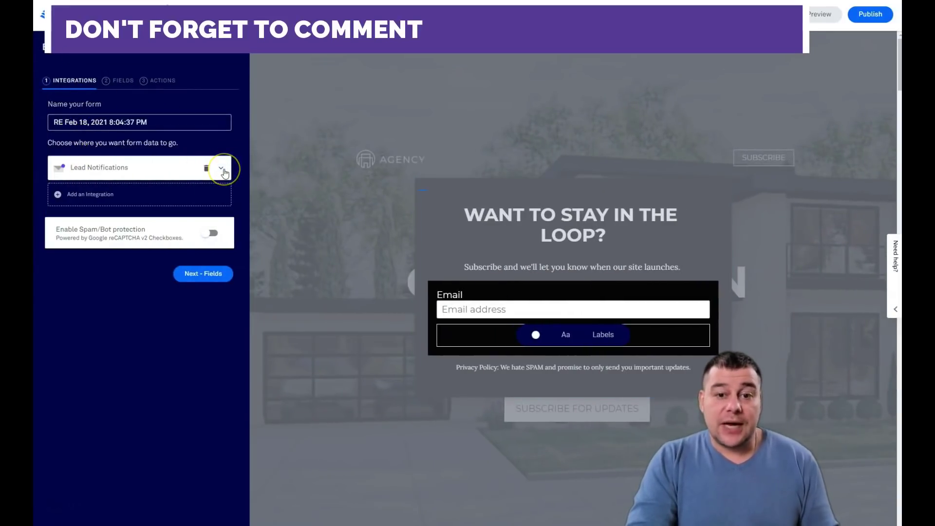
pyautogui.click(225, 171)
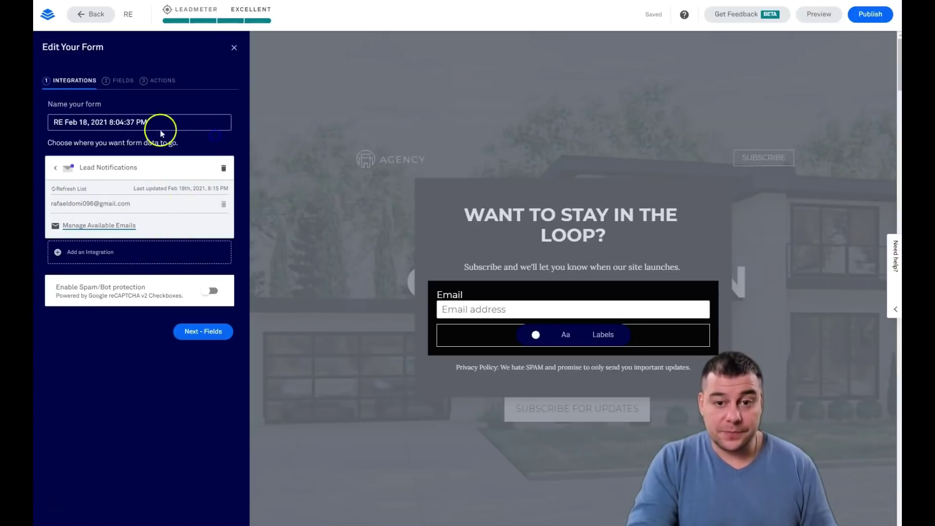
pyautogui.click(95, 251)
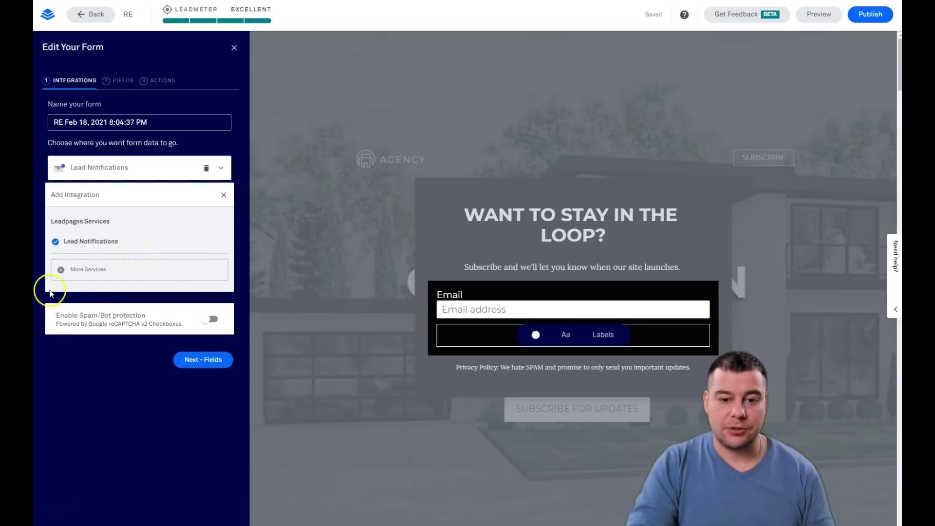
# Browse the additional native and Zapier-powered services for the form, and return to the form settings
pyautogui.click(78, 270)
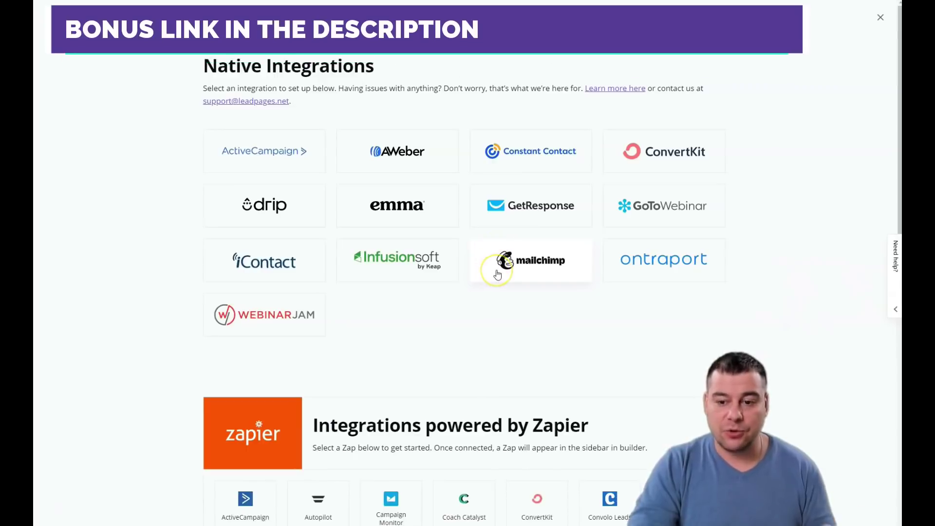
pyautogui.scroll(-1, 497, 272)
pyautogui.scroll(-2, 497, 275)
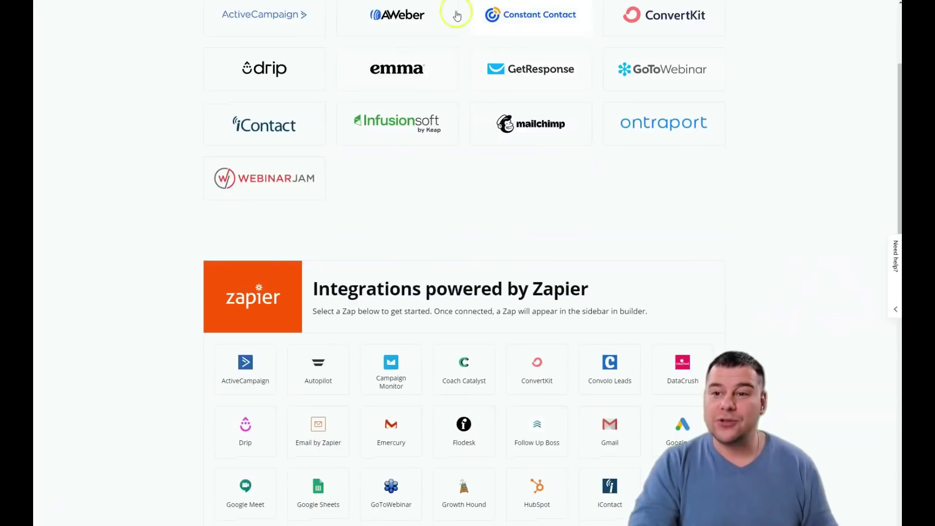
pyautogui.scroll(3, 469, 78)
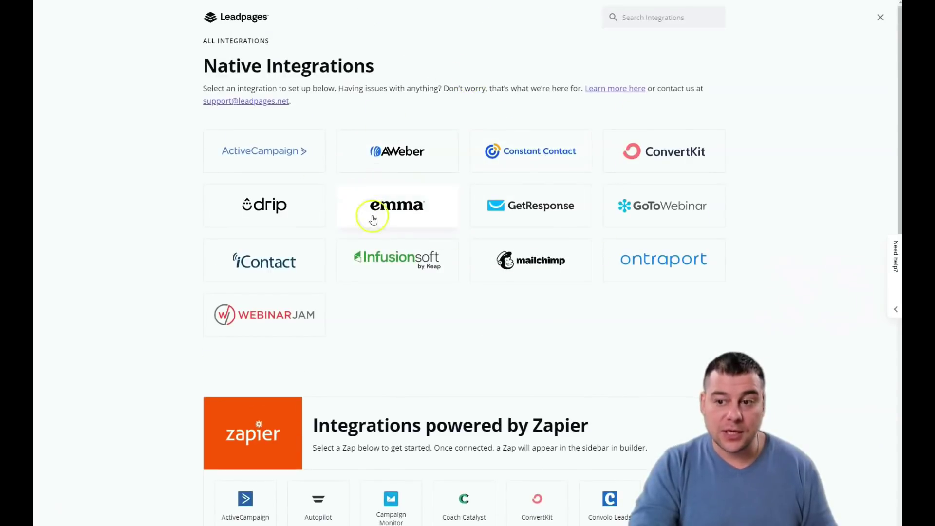
pyautogui.scroll(-4, 422, 201)
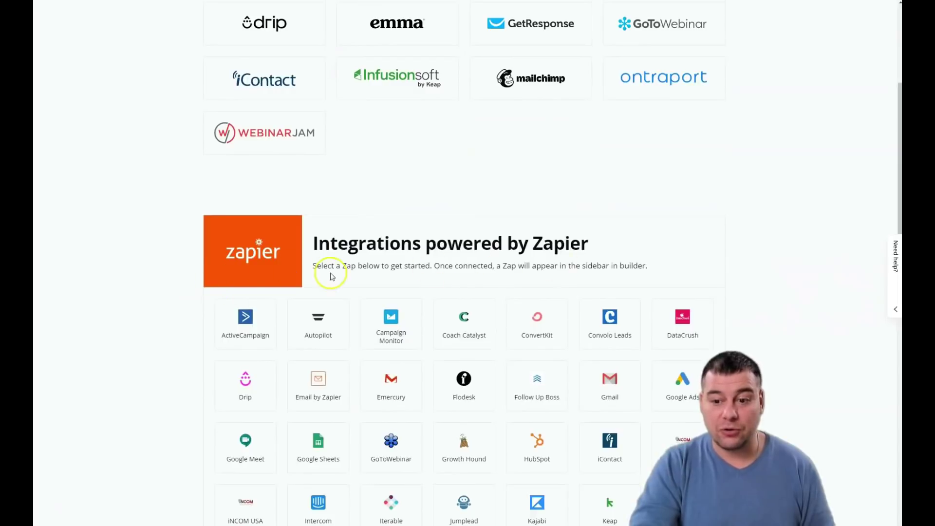
pyautogui.scroll(-2, 250, 202)
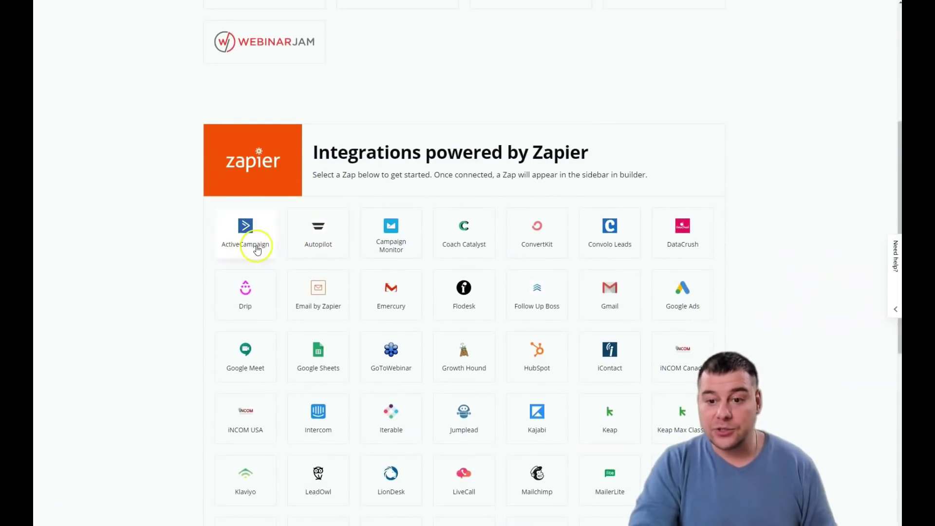
pyautogui.scroll(-2, 386, 307)
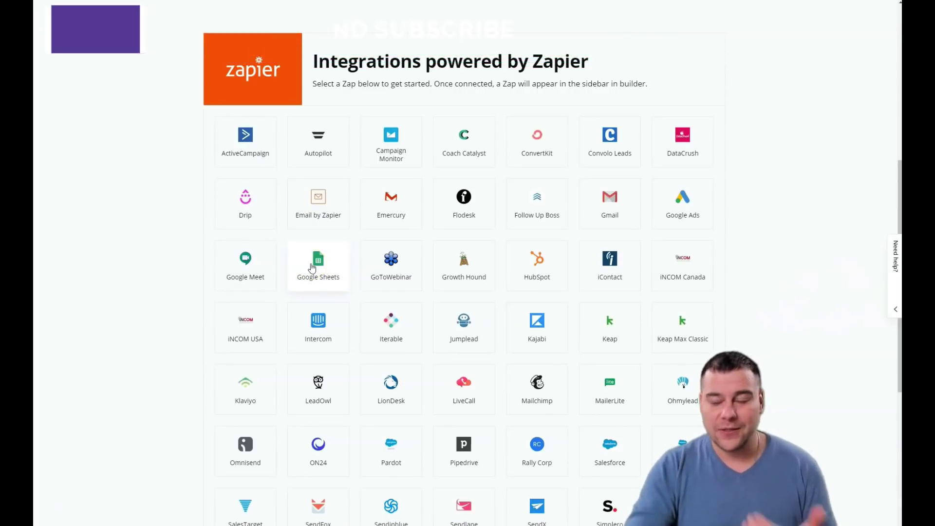
pyautogui.scroll(6, 461, 336)
pyautogui.scroll(1, 460, 305)
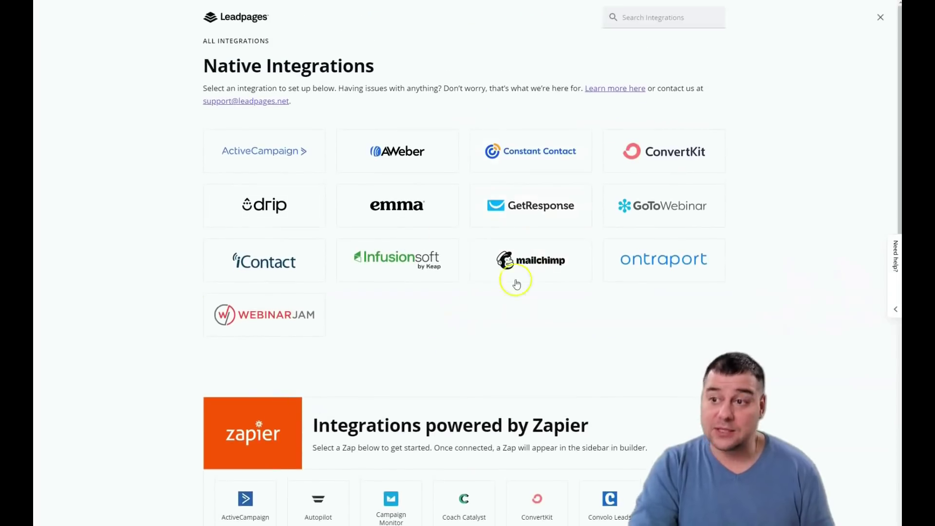
pyautogui.click(880, 17)
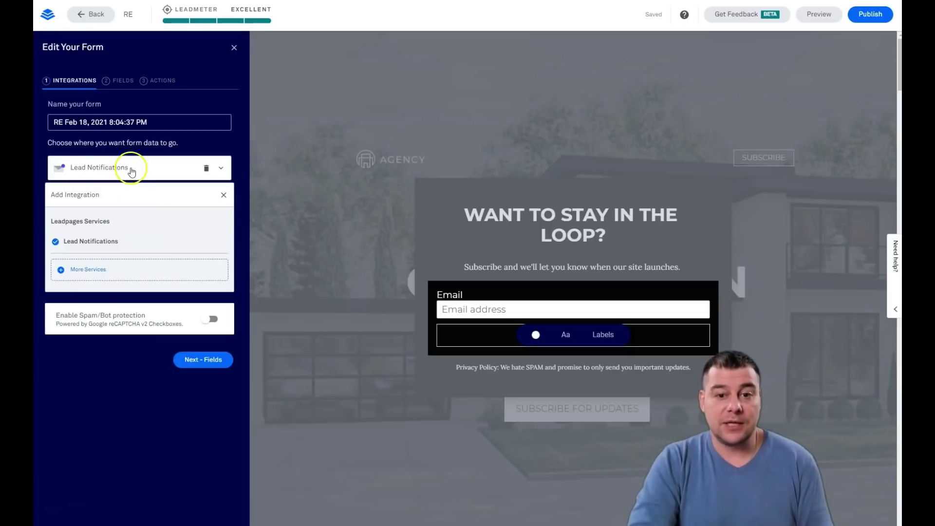
# Add a First Name field to the pop-up form and place it above the Email field
pyautogui.click(118, 82)
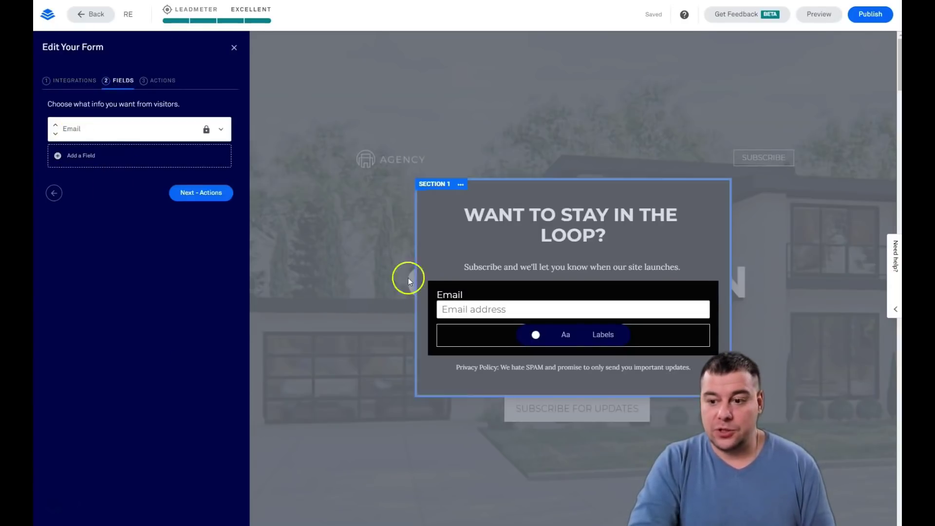
pyautogui.click(59, 156)
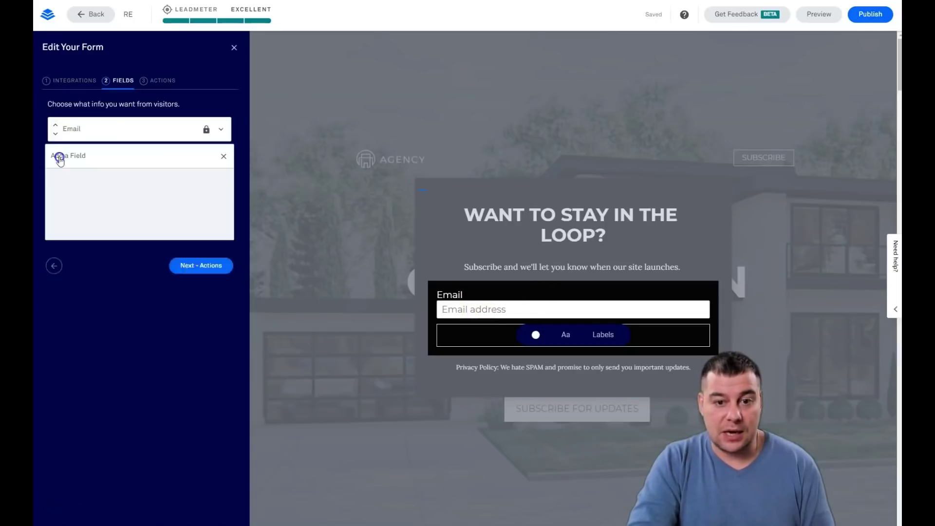
pyautogui.click(164, 210)
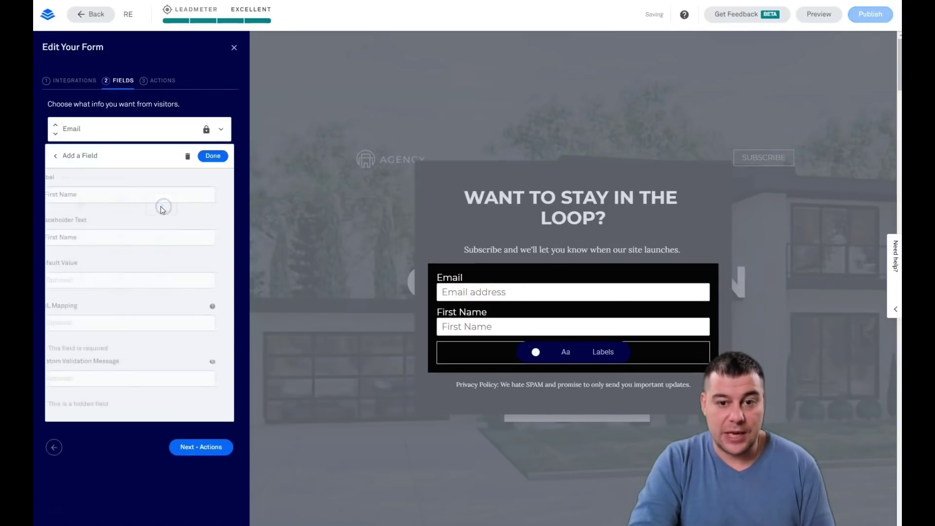
pyautogui.click(210, 153)
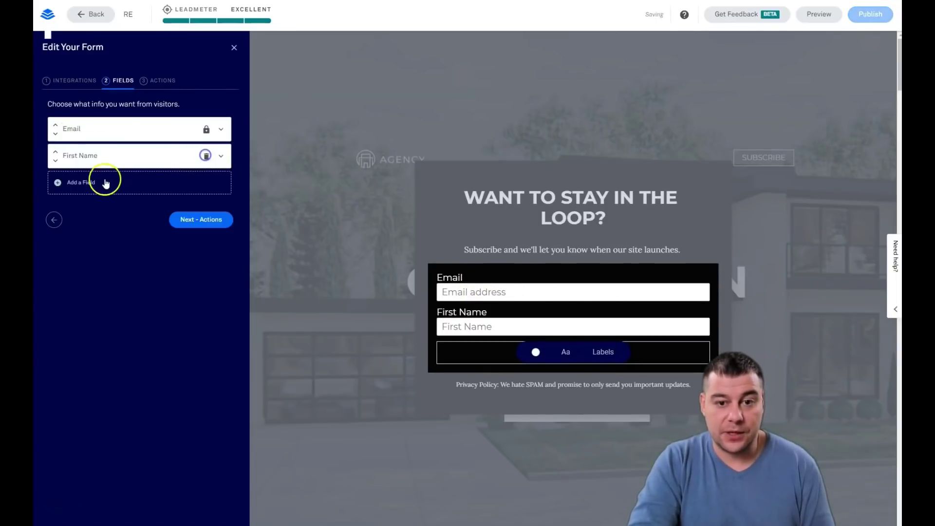
pyautogui.click(56, 153)
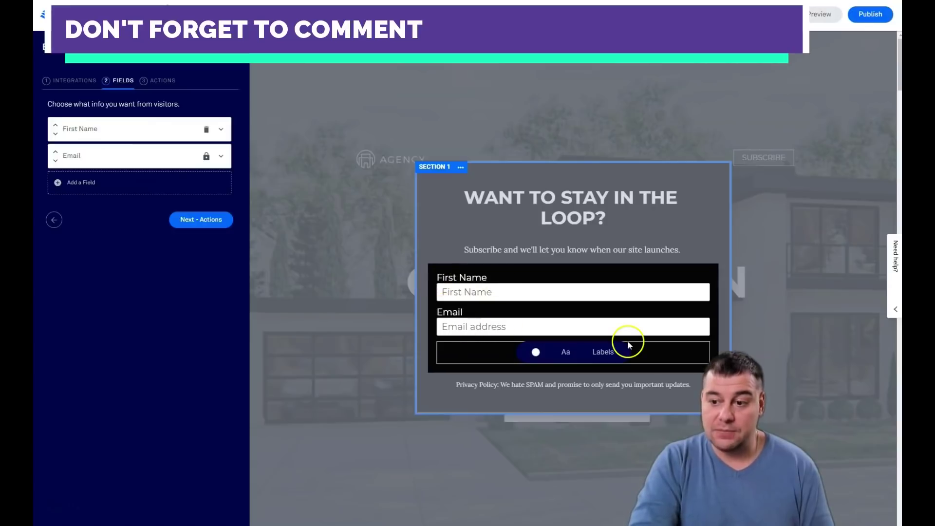
# Keep the default Leadpages thank you page as the form's follow-up action, save the form and leave the pop-up
pyautogui.click(152, 84)
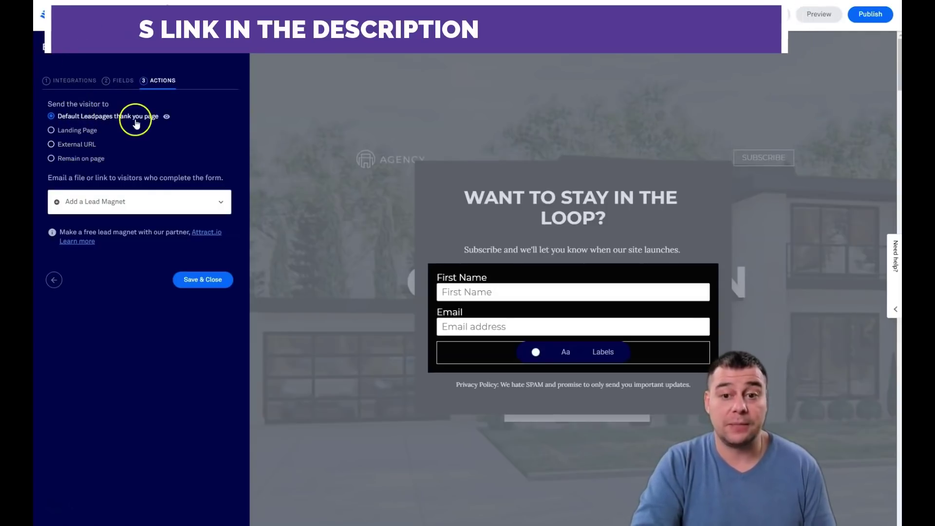
pyautogui.click(193, 282)
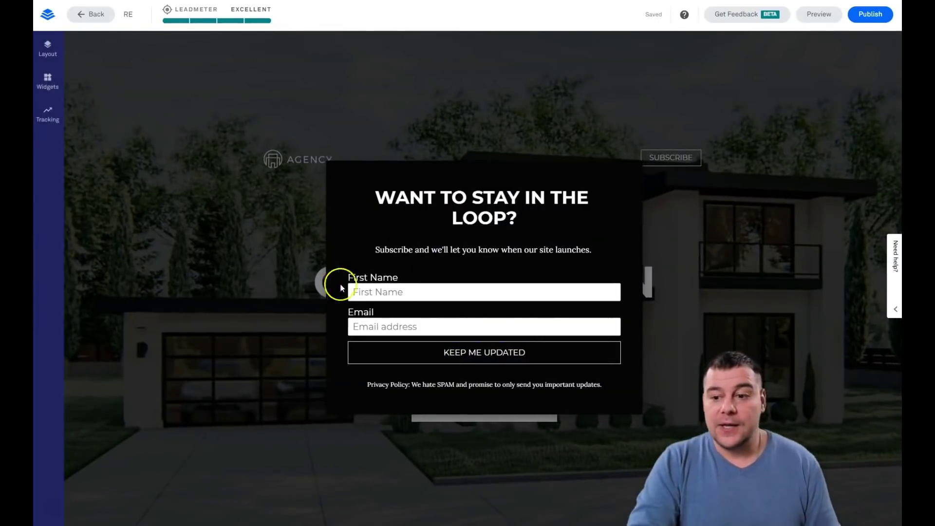
pyautogui.click(390, 145)
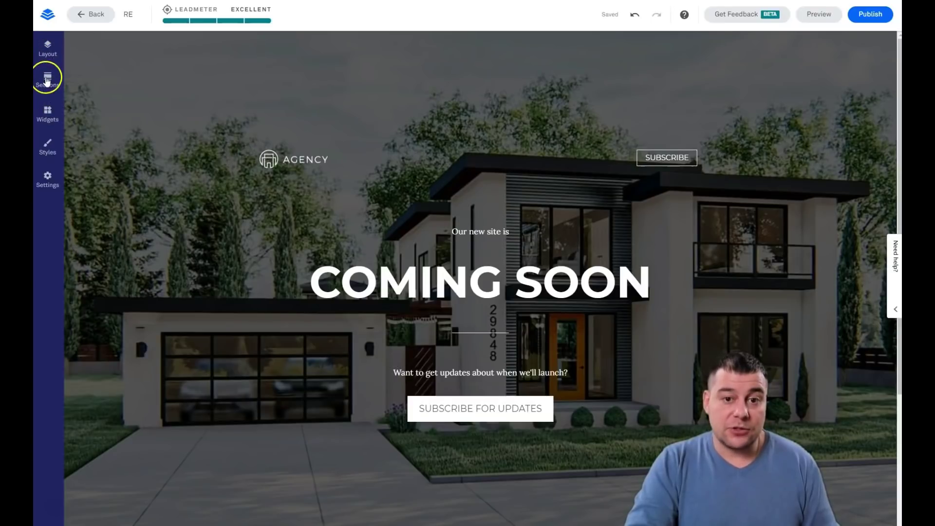
# Review the page's font styles for the headline, text and countdown
pyautogui.click(49, 152)
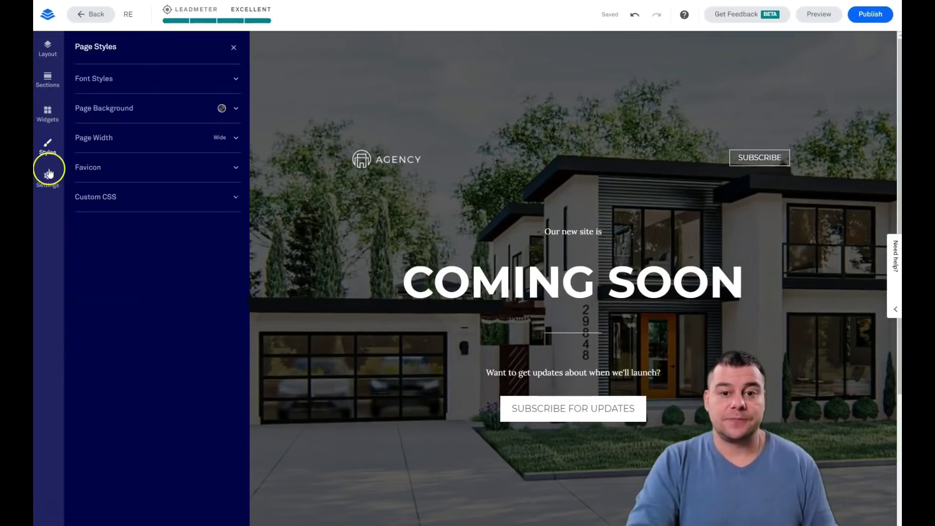
pyautogui.click(236, 80)
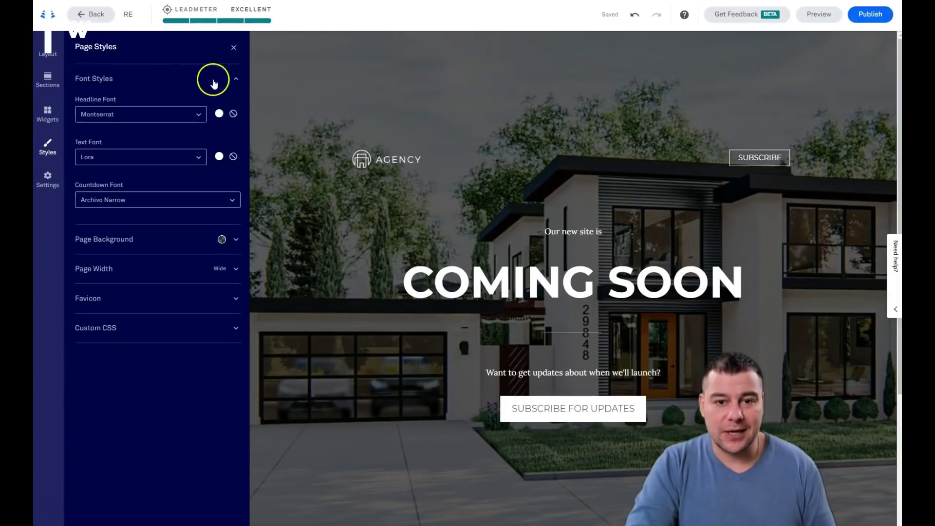
pyautogui.click(111, 163)
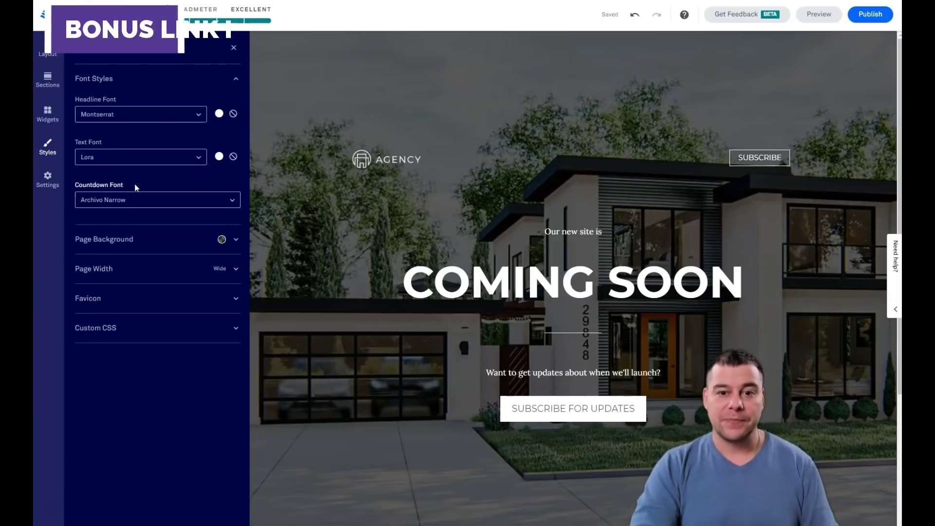
pyautogui.click(116, 193)
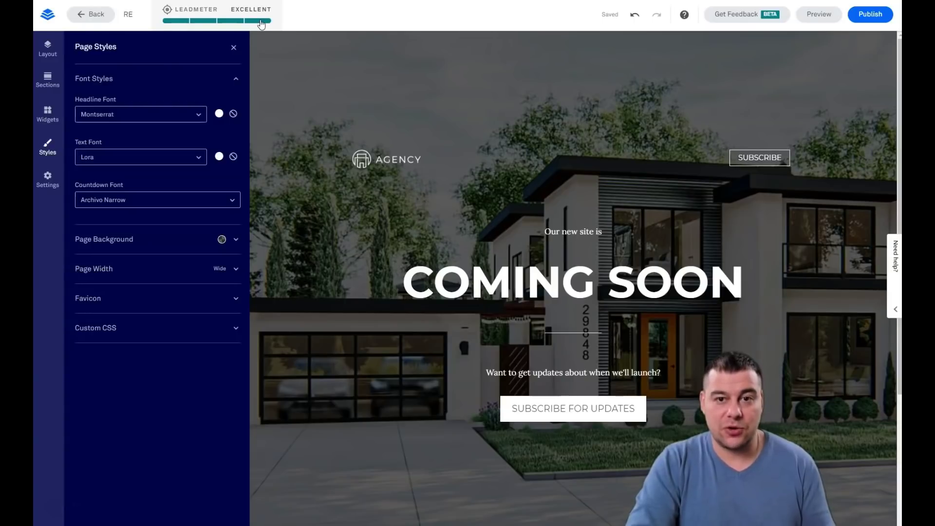
# Close the page styles and look over the whole landing page
pyautogui.click(235, 48)
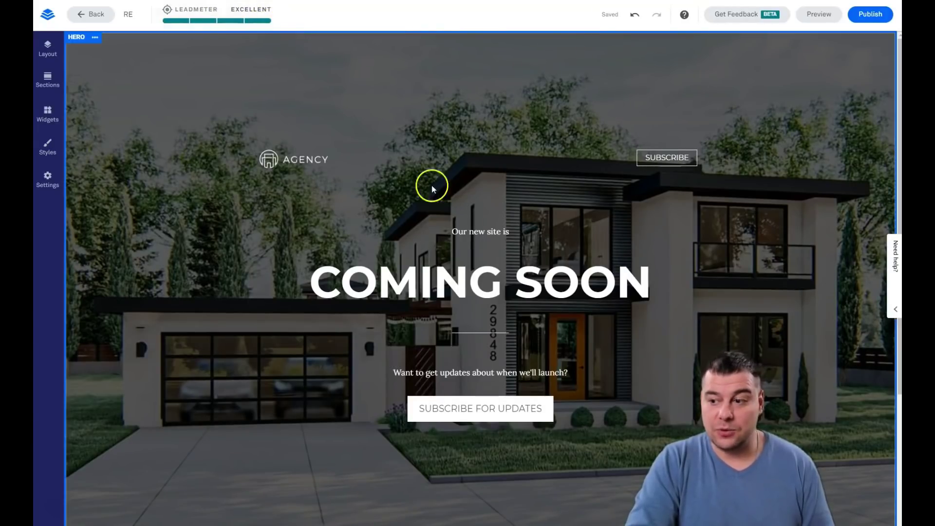
pyautogui.scroll(-4, 520, 247)
pyautogui.scroll(4, 503, 238)
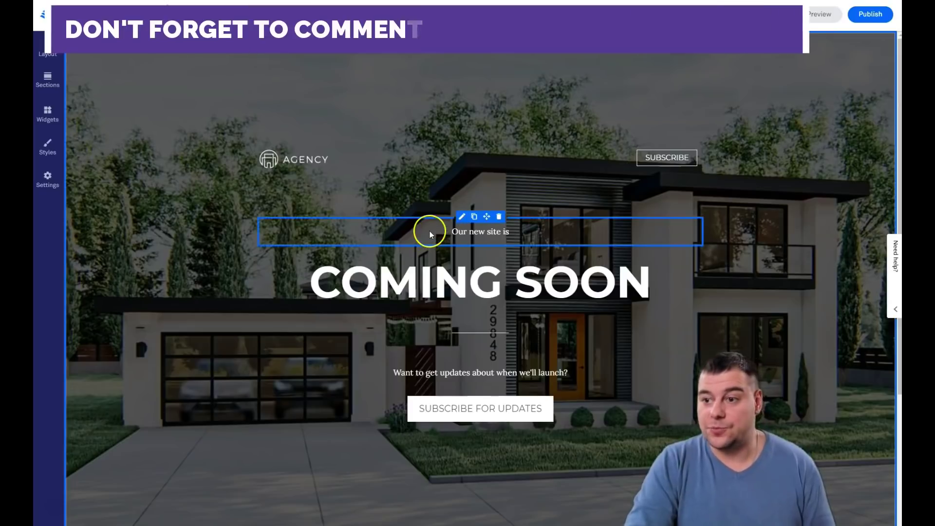
pyautogui.scroll(-4, 390, 239)
pyautogui.scroll(4, 351, 246)
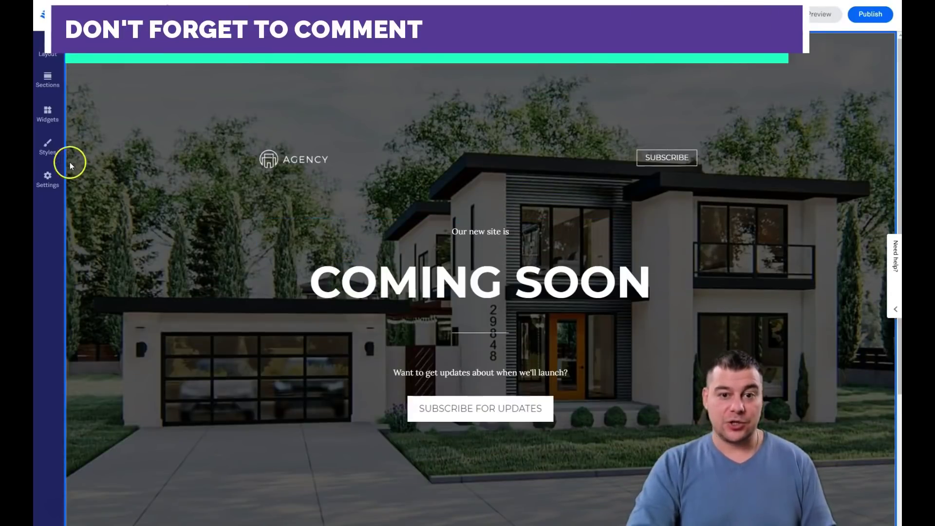
# Review the page's SEO, social sharing and analytics tracking settings, and leave the page settings without editing them
pyautogui.click(49, 185)
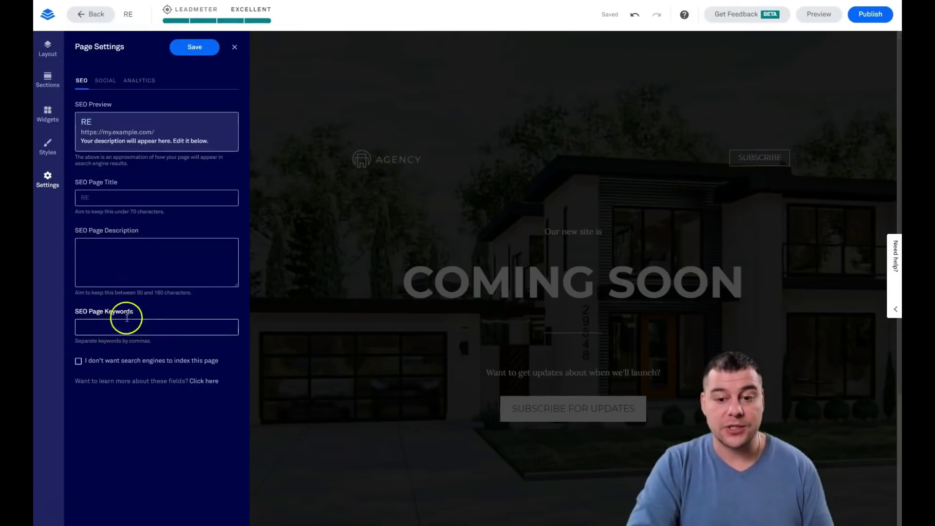
pyautogui.click(104, 81)
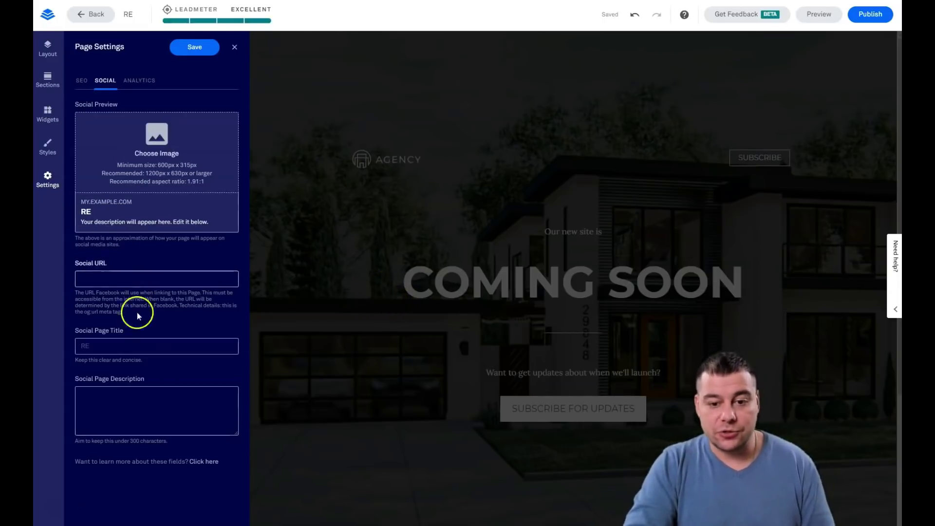
pyautogui.click(138, 81)
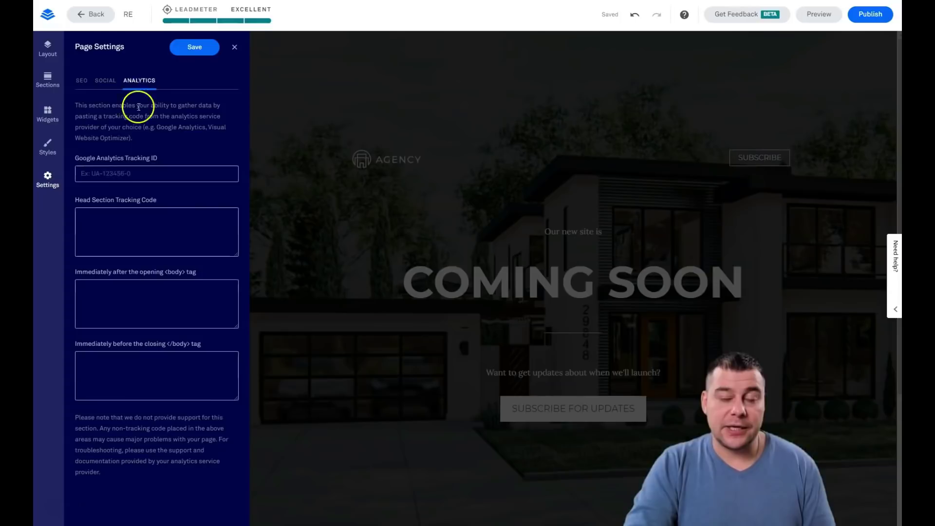
pyautogui.click(116, 216)
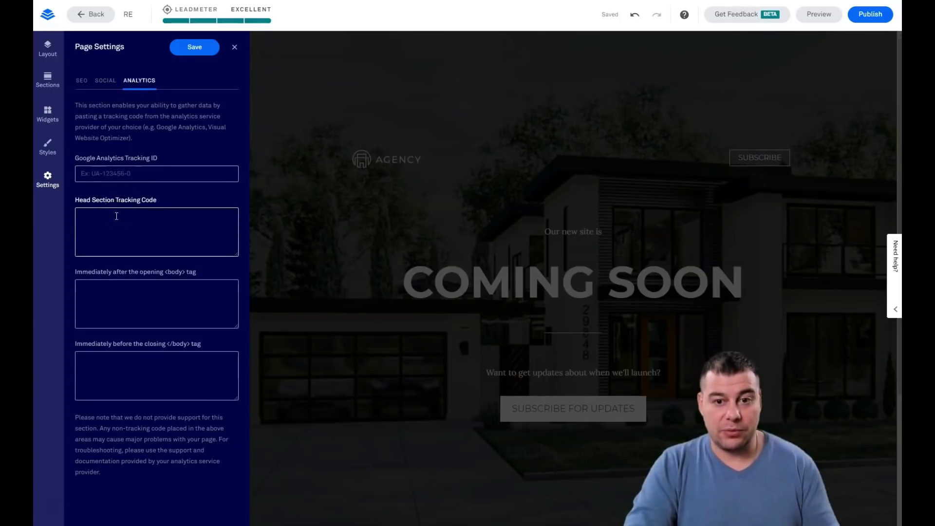
pyautogui.click(158, 127)
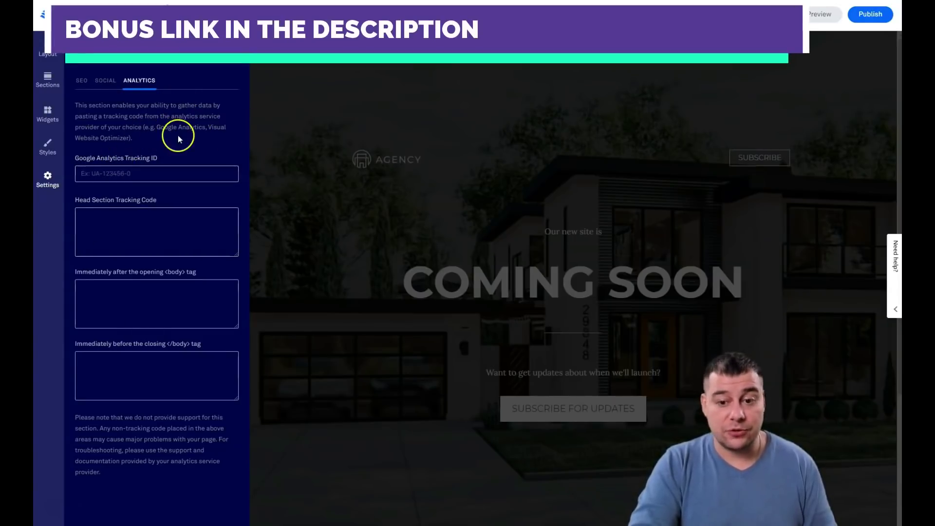
pyautogui.click(49, 174)
pyautogui.scroll(-4, 278, 211)
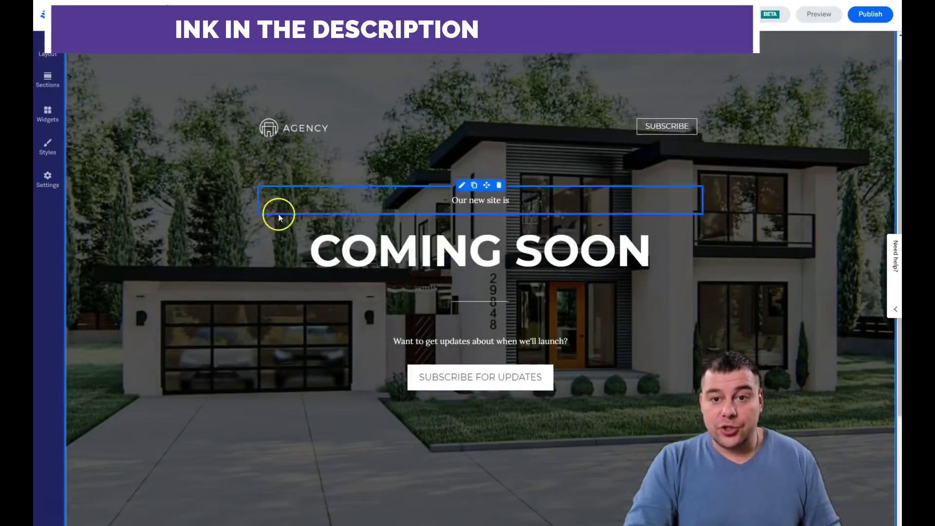
pyautogui.scroll(4, 303, 268)
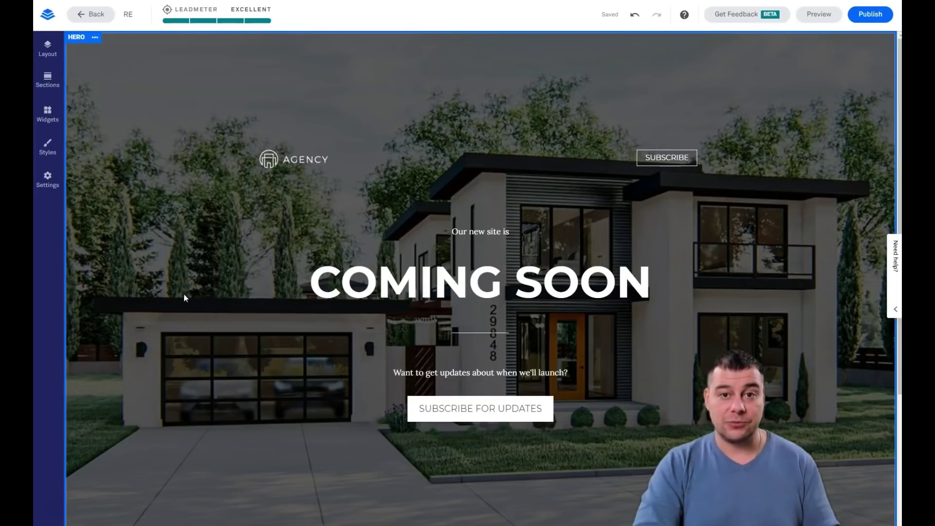
pyautogui.click(199, 302)
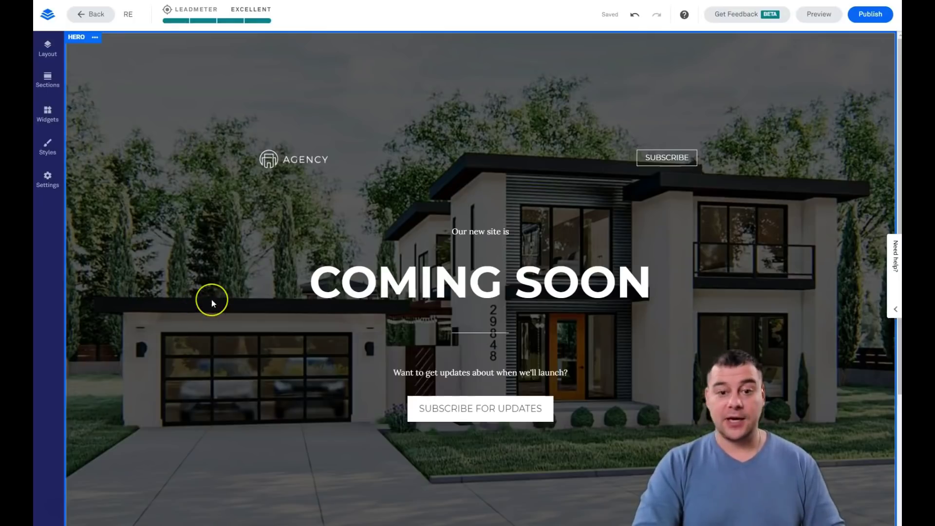